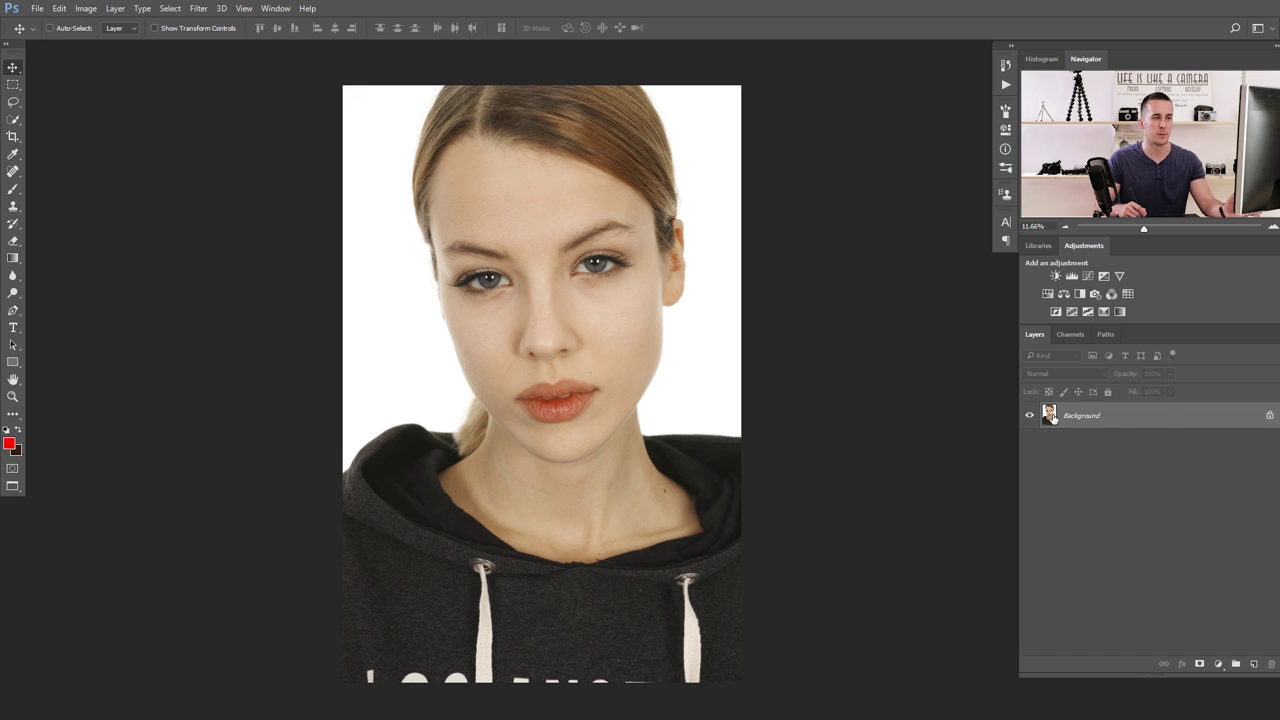
- Duplicate the Background layer and open the Liquify filter on the copy
{"action": "left_click_drag", "start_coordinate": [1060, 424], "coordinate": [1256, 664]}
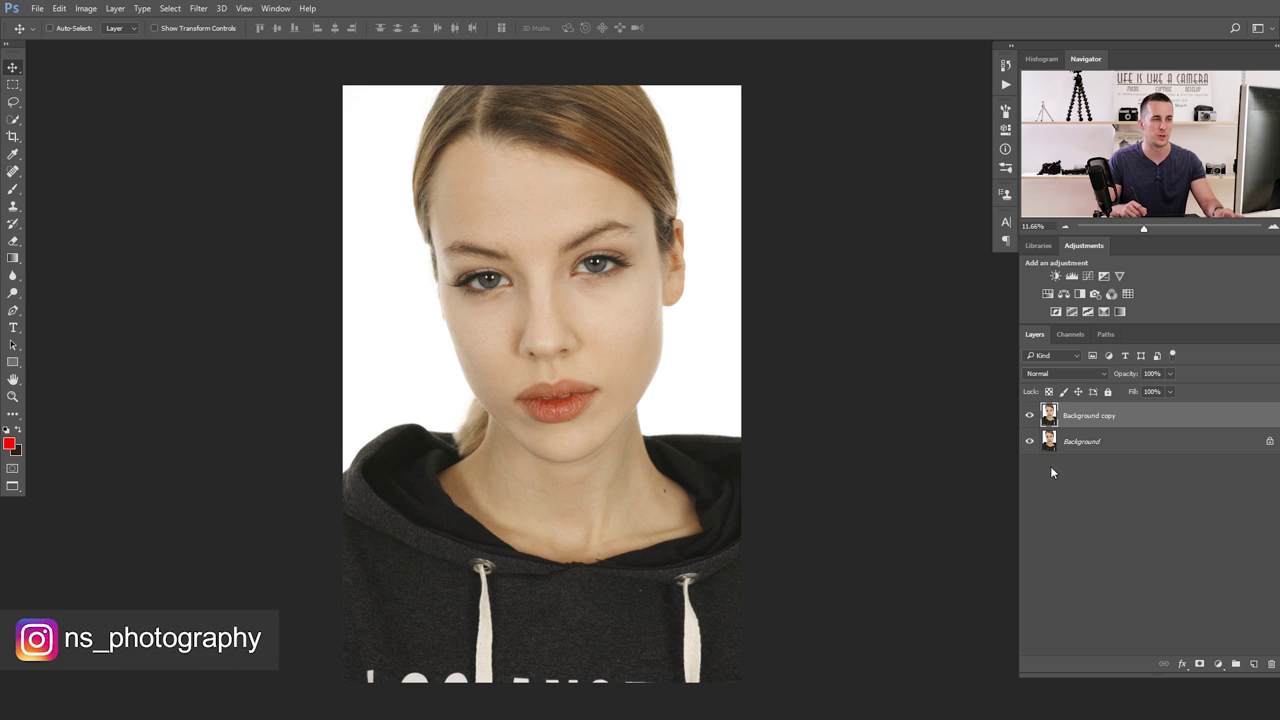
{"action": "left_click", "coordinate": [198, 9]}
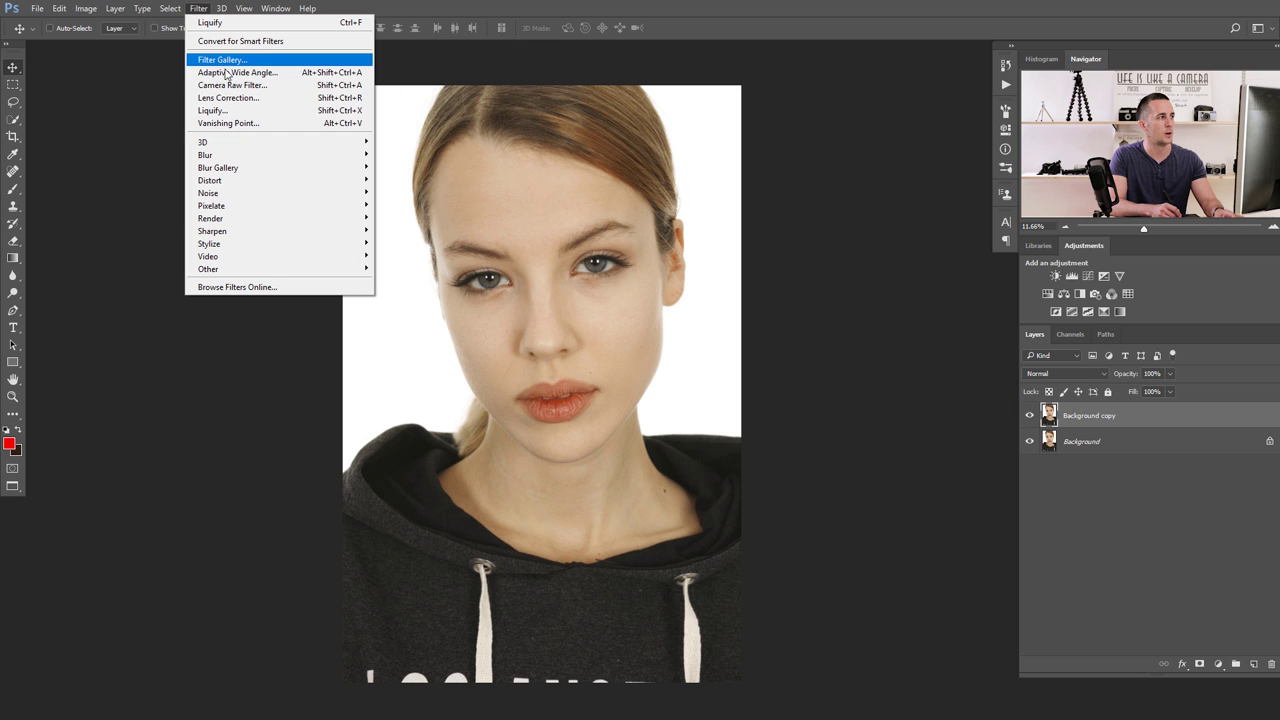
{"action": "left_click", "coordinate": [233, 111]}
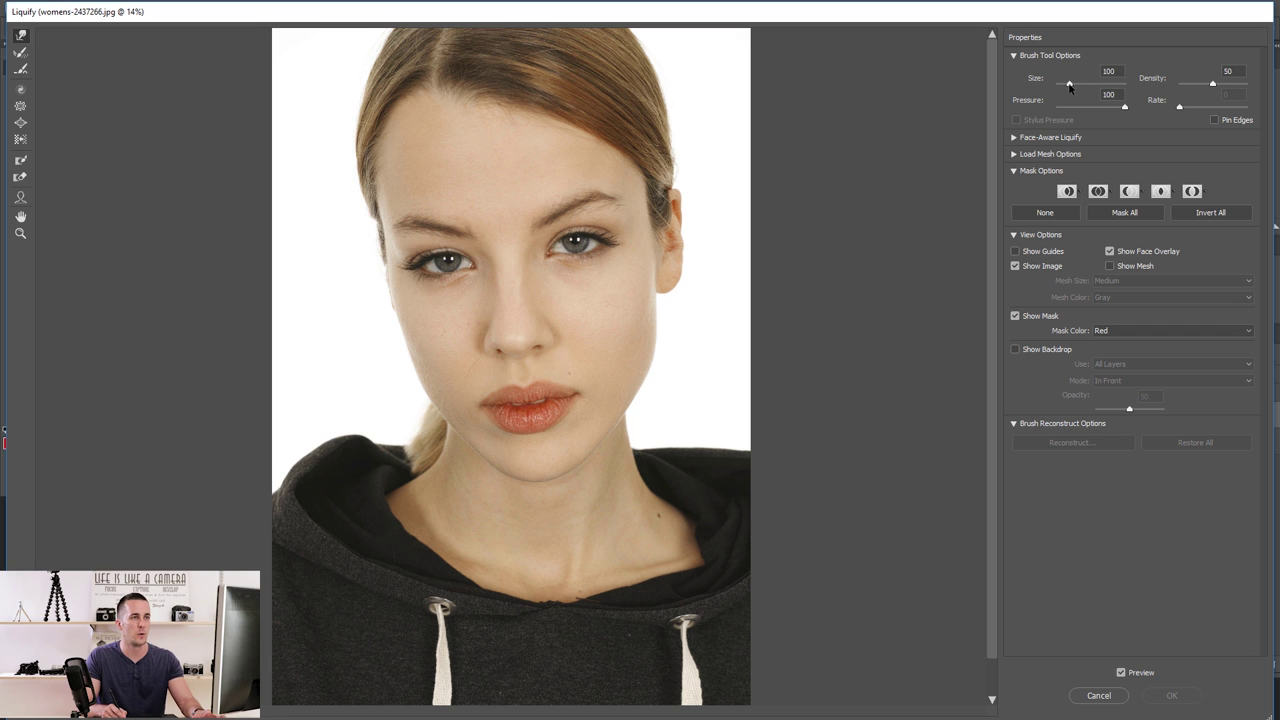
- Enlarge the Forward Warp brush to size 1989
{"action": "left_click_drag", "start_coordinate": [1065, 84], "coordinate": [1082, 84]}
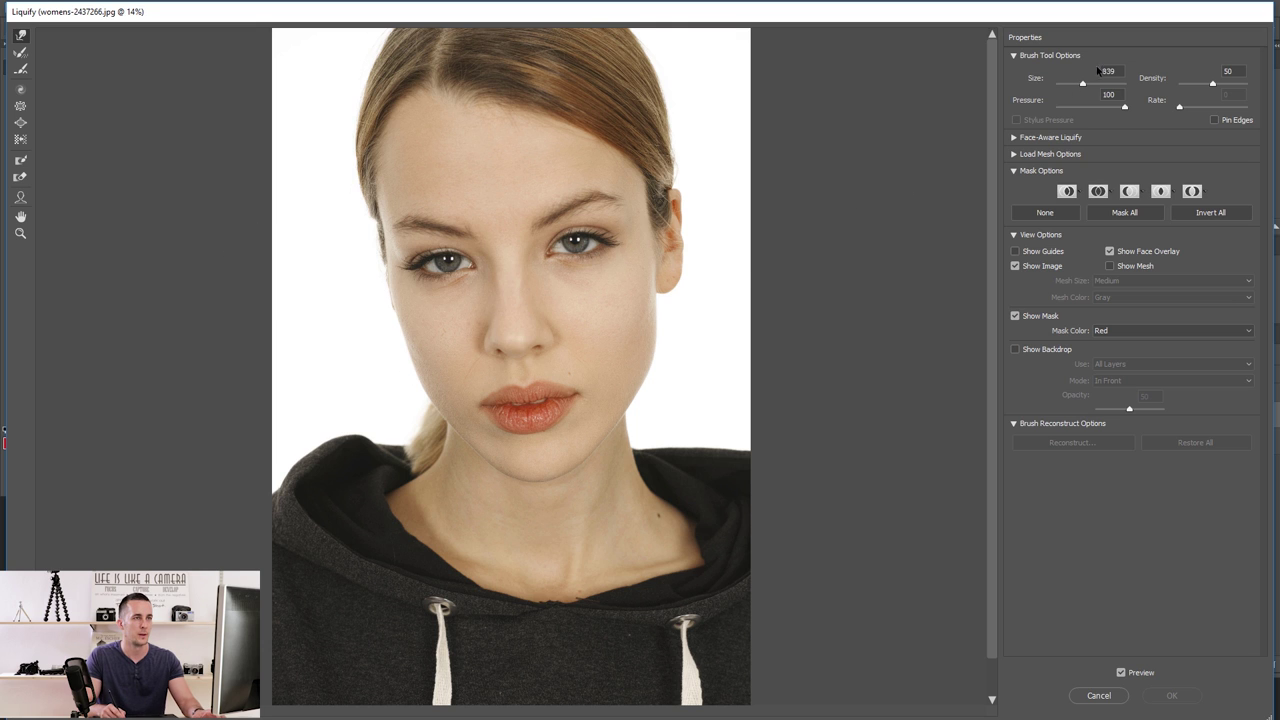
{"action": "left_click_drag", "start_coordinate": [1085, 88], "coordinate": [1095, 90]}
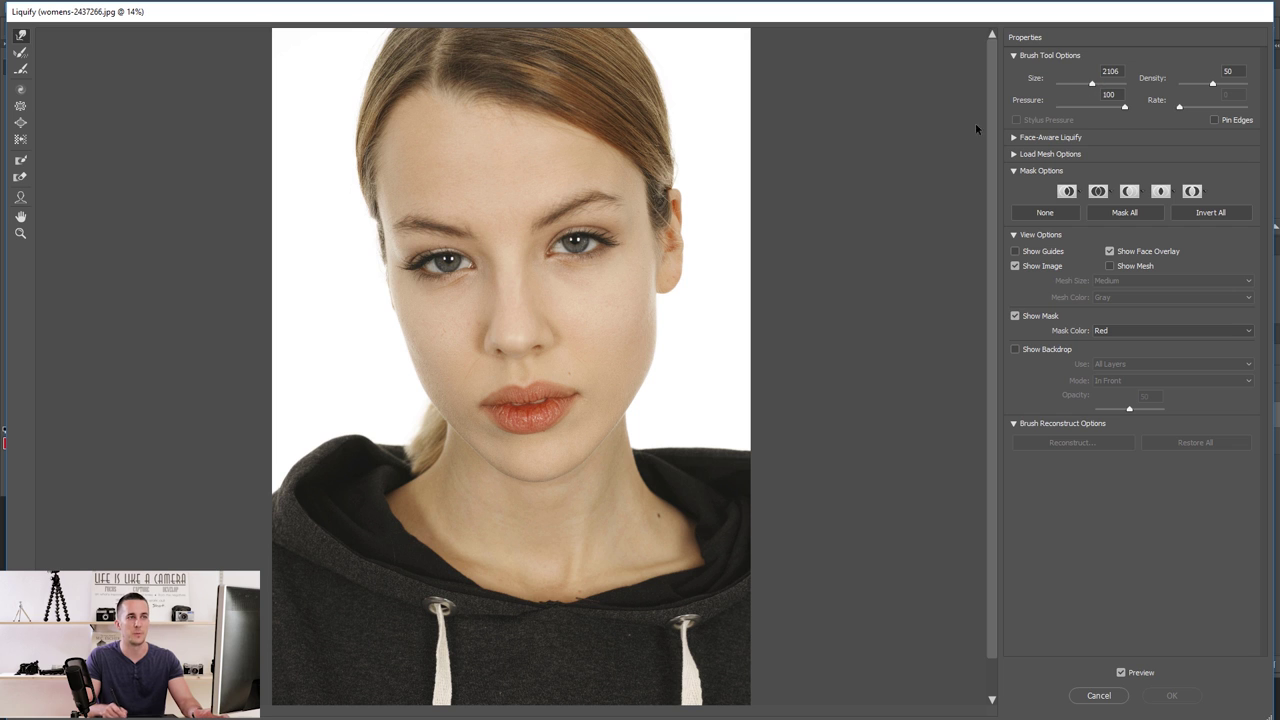
{"action": "mouse_move", "coordinate": [1093, 88]}
{"action": "left_mouse_down"}
{"action": "mouse_move", "coordinate": [1079, 88]}
{"action": "mouse_move", "coordinate": [1091, 86]}
{"action": "left_mouse_up"}
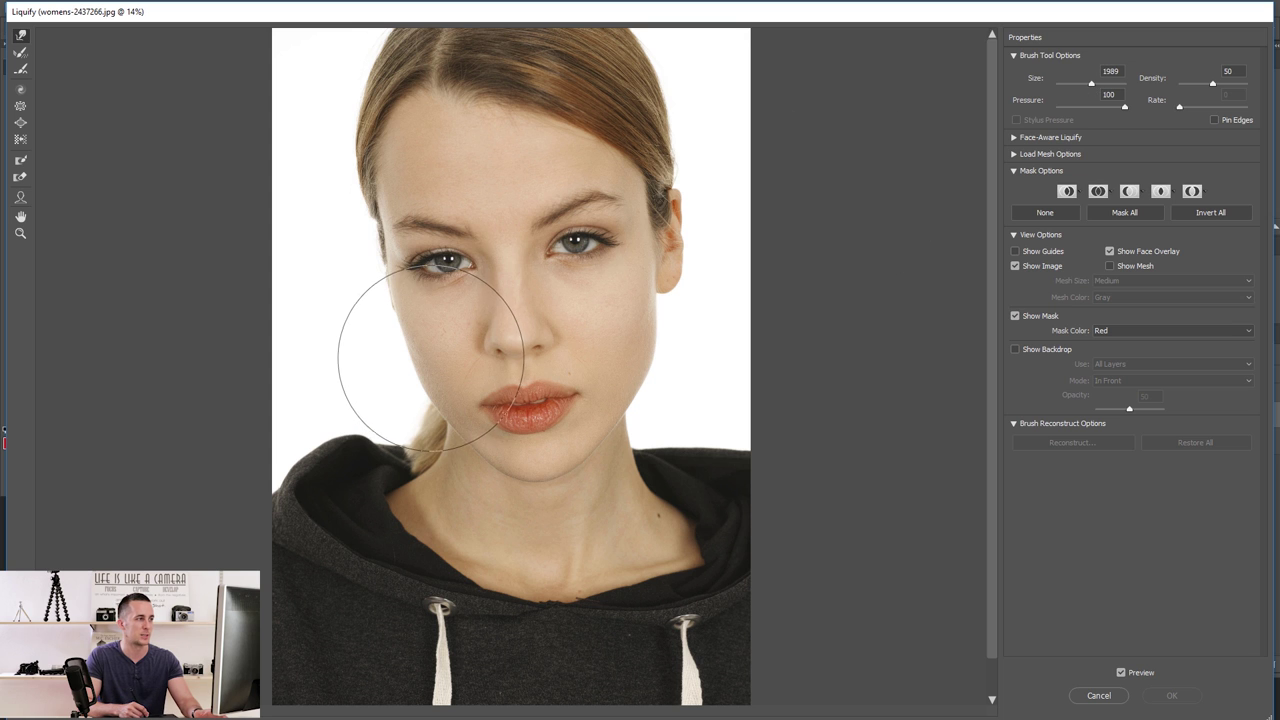
- Try pushing both cheeks outward with the Forward Warp tool, and undo the strokes
{"action": "mouse_move", "coordinate": [421, 360]}
{"action": "left_mouse_down"}
{"action": "mouse_move", "coordinate": [366, 380]}
{"action": "mouse_move", "coordinate": [483, 340]}
{"action": "mouse_move", "coordinate": [382, 373]}
{"action": "mouse_move", "coordinate": [424, 349]}
{"action": "left_mouse_up"}
{"action": "key", "text": "ctrl+z"}
{"action": "key", "text": "ctrl+z"}
{"action": "key", "text": "ctrl+z"}
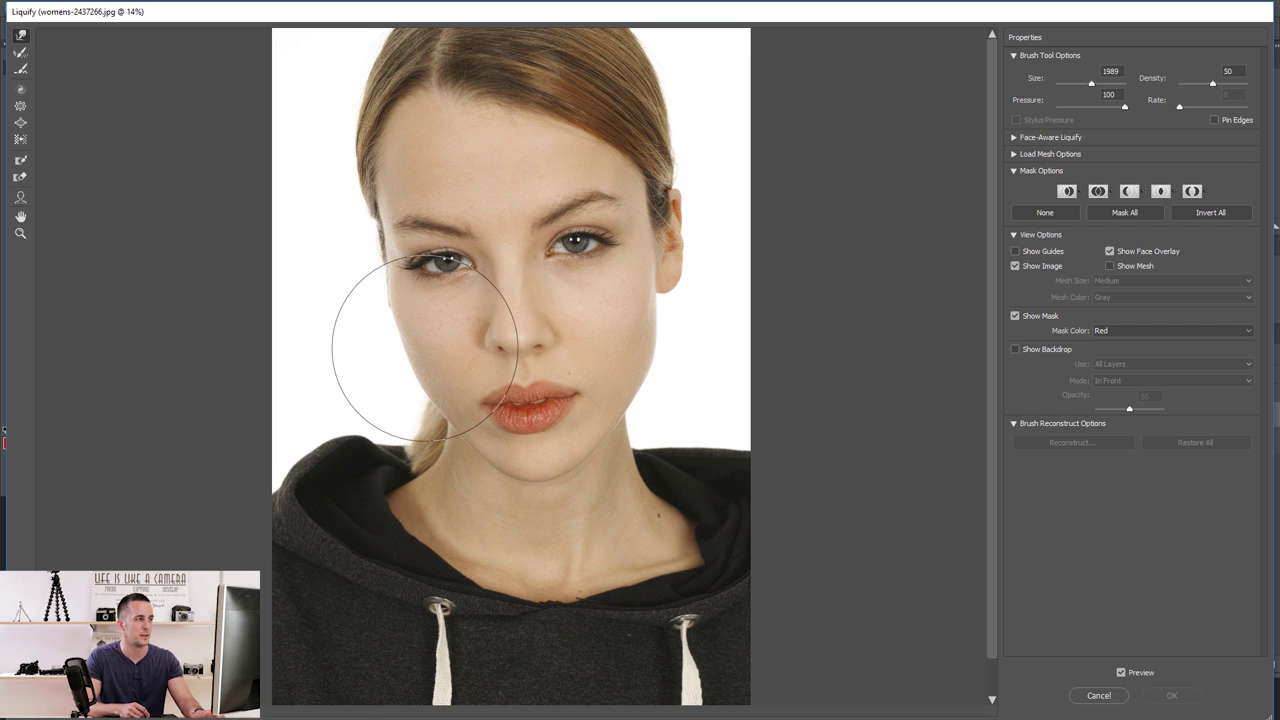
{"action": "left_click_drag", "start_coordinate": [424, 349], "coordinate": [380, 365]}
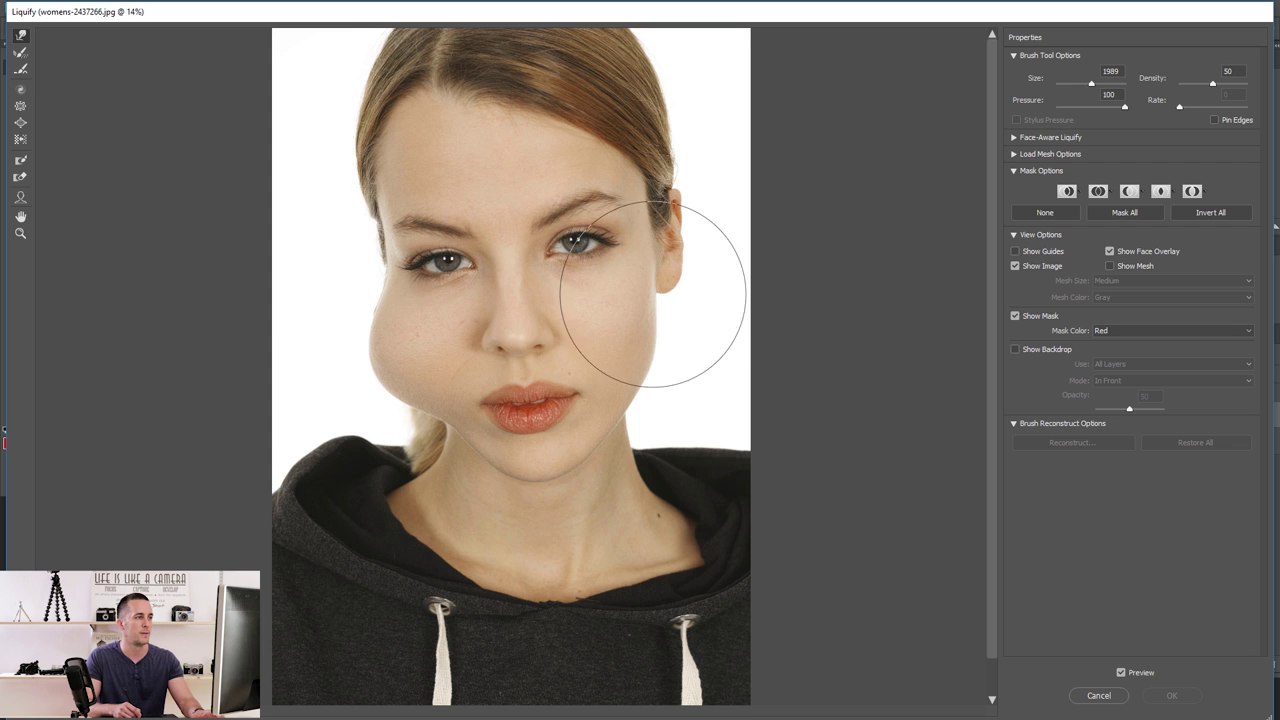
{"action": "left_click_drag", "start_coordinate": [646, 311], "coordinate": [672, 303]}
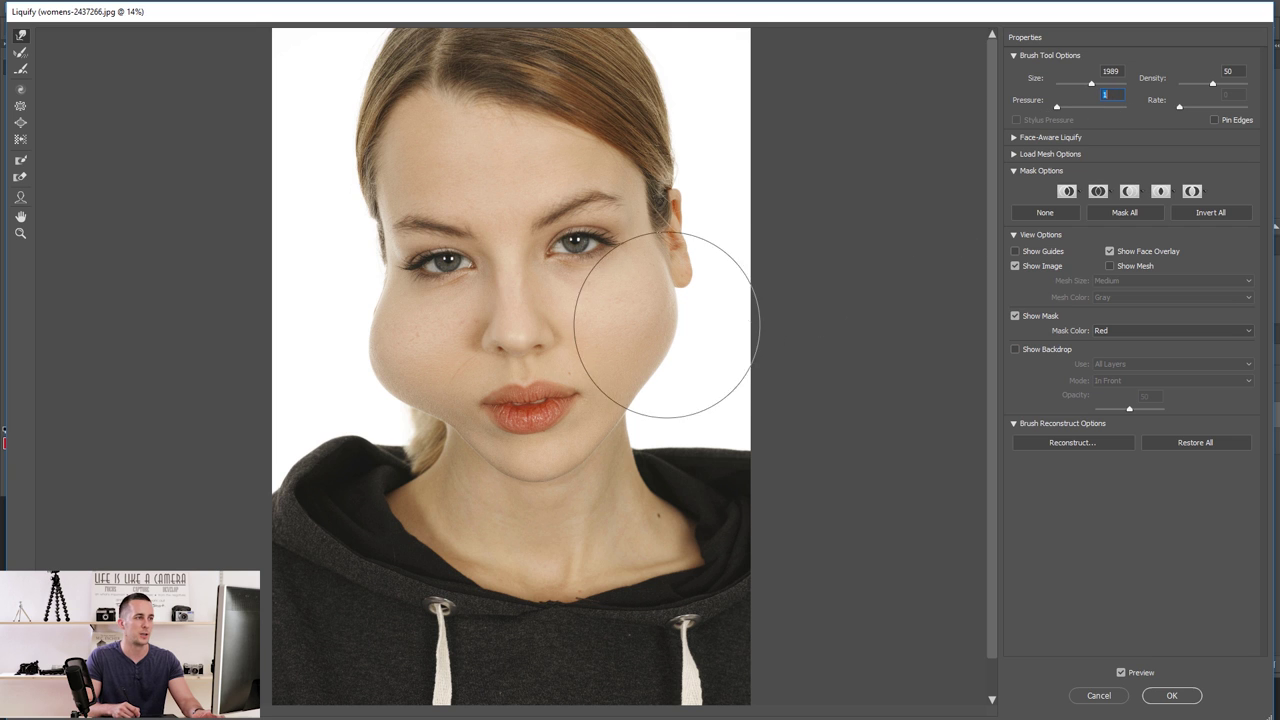
{"action": "key", "text": "ctrl+alt+z"}
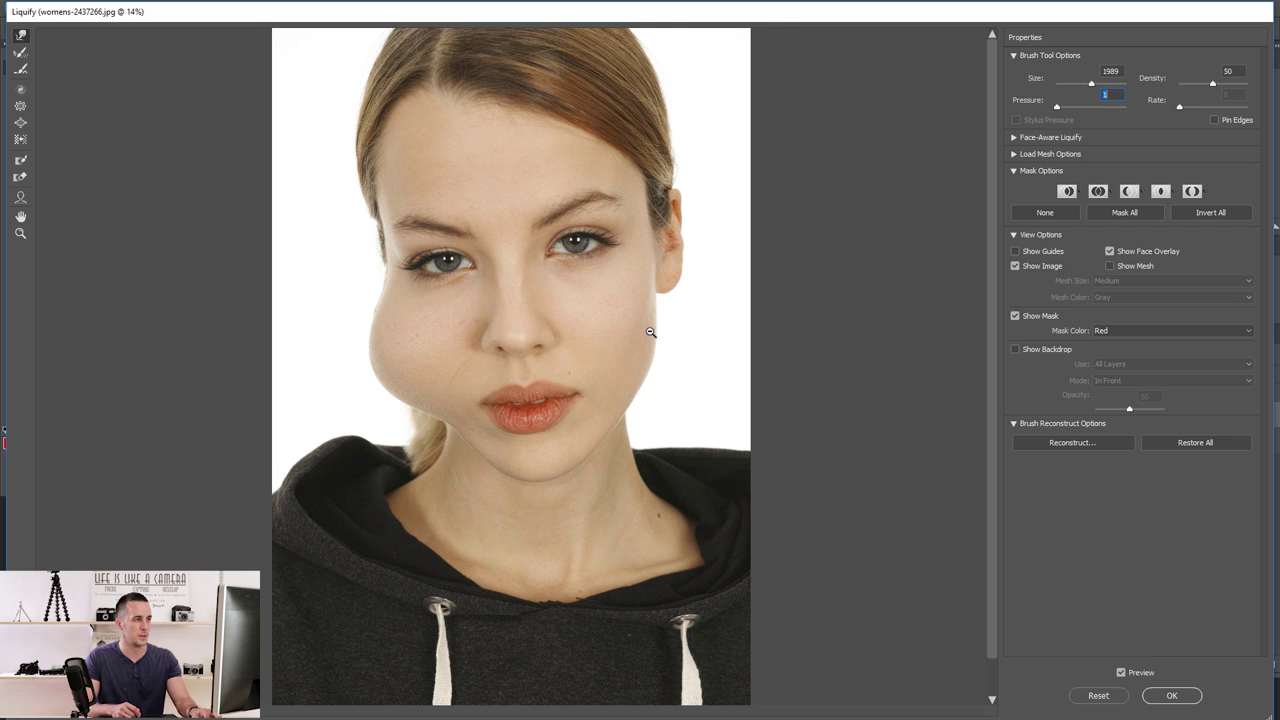
{"action": "key", "text": "ctrl+alt+z"}
- Try warping the cheek on the image's left side at low brush pressures starting from 1, return pressure to 100 and undo the strokes
{"action": "mouse_move", "coordinate": [429, 359]}
{"action": "left_mouse_down"}
{"action": "mouse_move", "coordinate": [377, 378]}
{"action": "mouse_move", "coordinate": [440, 349]}
{"action": "mouse_move", "coordinate": [359, 389]}
{"action": "mouse_move", "coordinate": [435, 349]}
{"action": "left_mouse_up"}
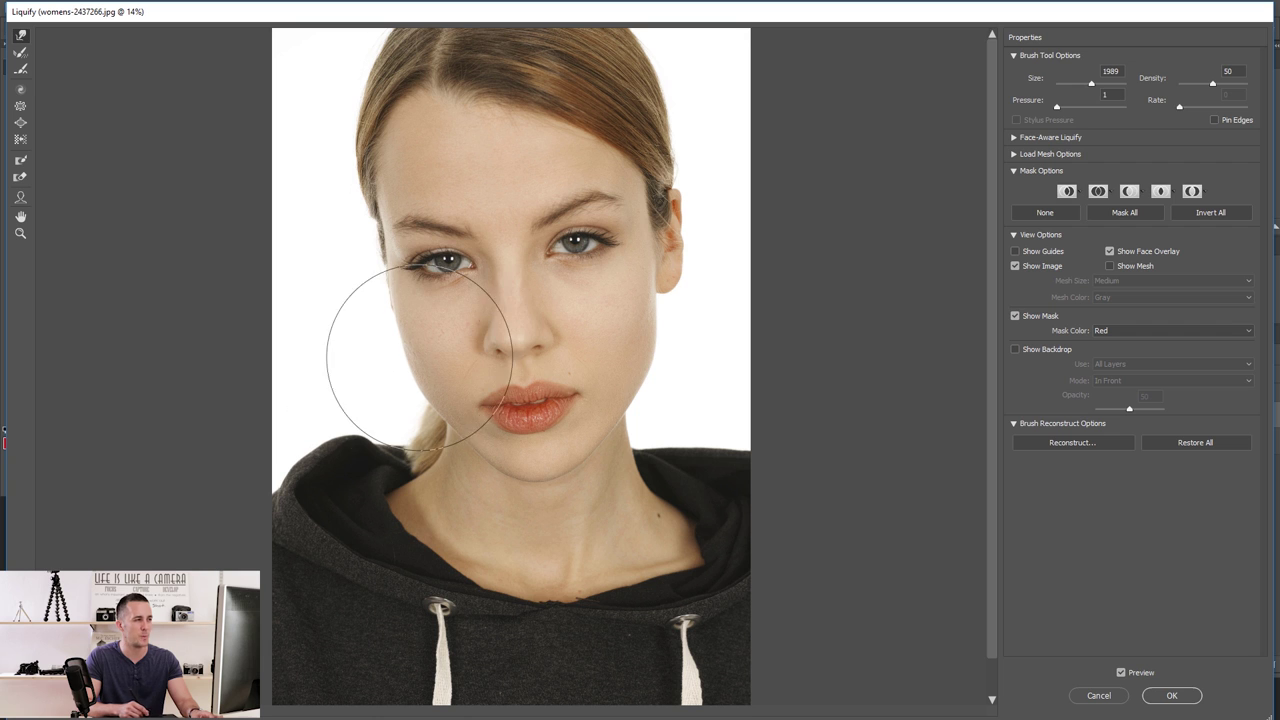
{"action": "left_click_drag", "start_coordinate": [1056, 107], "coordinate": [1069, 110]}
{"action": "mouse_move", "coordinate": [421, 365]}
{"action": "left_mouse_down"}
{"action": "mouse_move", "coordinate": [397, 372]}
{"action": "mouse_move", "coordinate": [423, 349]}
{"action": "mouse_move", "coordinate": [383, 354]}
{"action": "mouse_move", "coordinate": [402, 352]}
{"action": "left_mouse_up"}
{"action": "left_click_drag", "start_coordinate": [1087, 107], "coordinate": [1129, 105]}
{"action": "key", "text": "ctrl+alt+z"}
{"action": "key", "text": "ctrl+alt+z"}
{"action": "key", "text": "ctrl+alt+z"}
{"action": "key", "text": "ctrl+alt+z"}
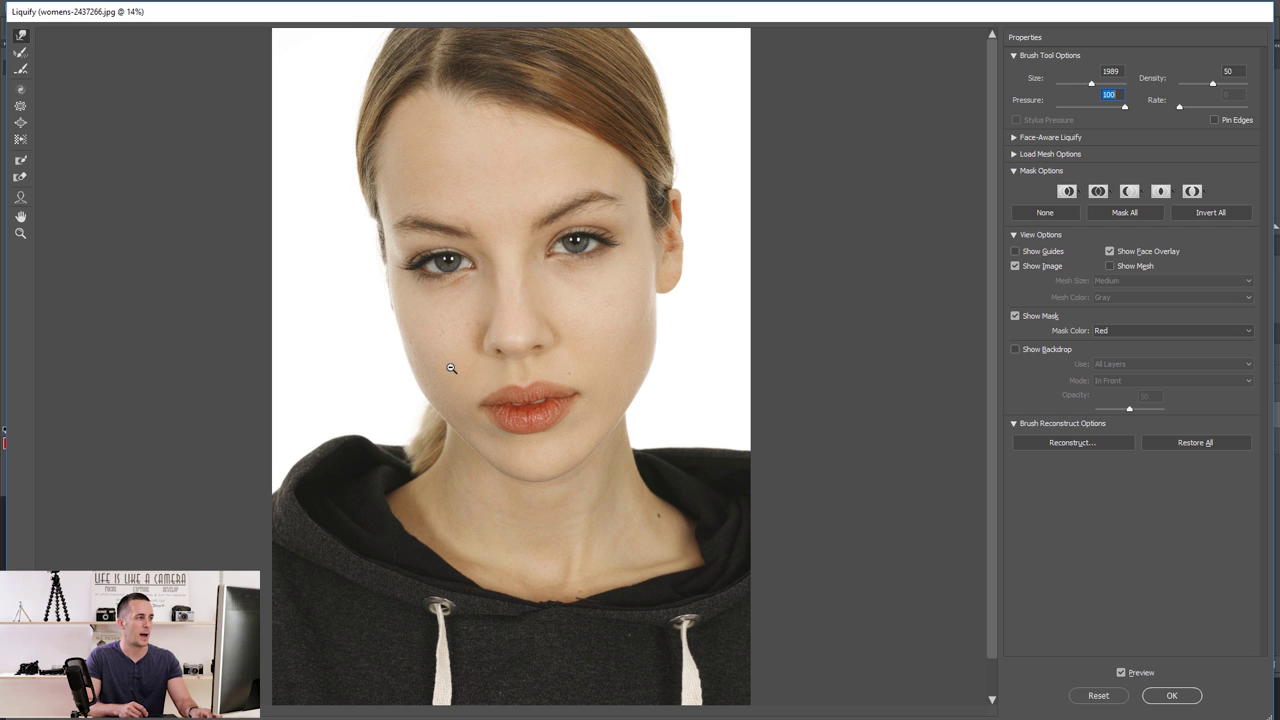
- Try pulling the same cheek outward at pressure 100 and density 50, undoing each stroke
{"action": "left_click_drag", "start_coordinate": [451, 368], "coordinate": [352, 385]}
{"action": "key", "text": "ctrl+alt+z"}
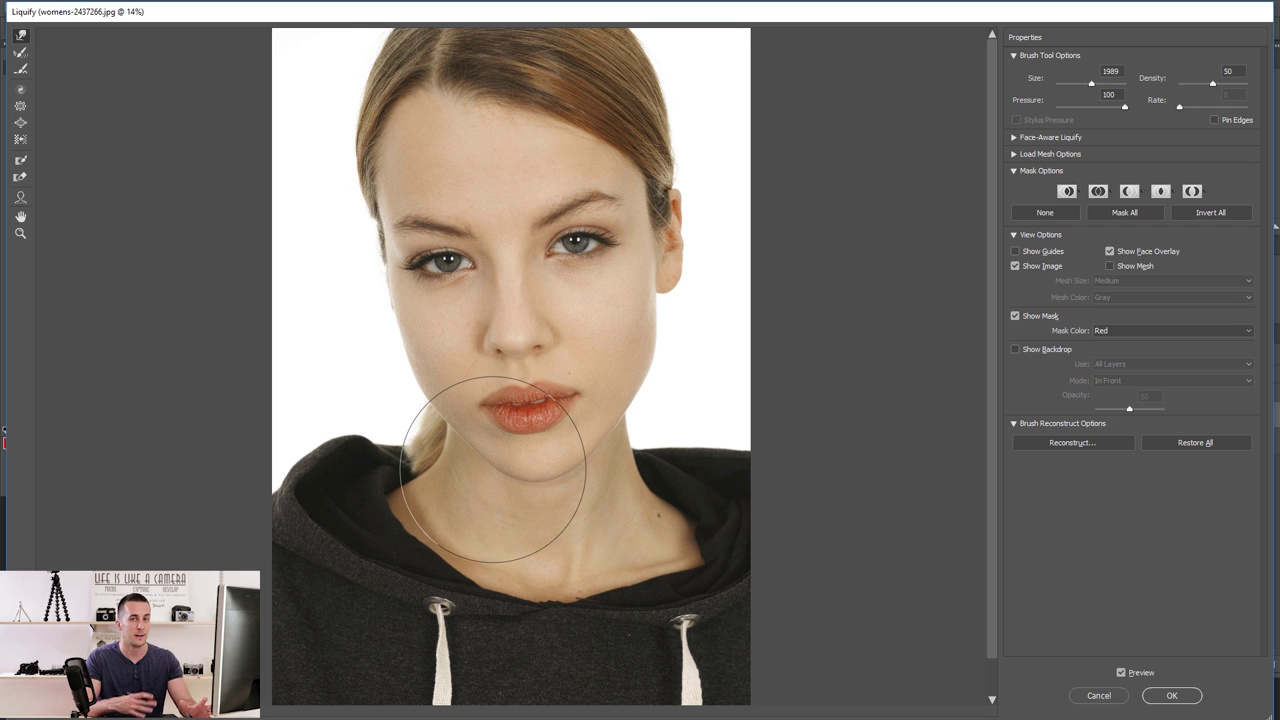
{"action": "key", "text": "alt"}
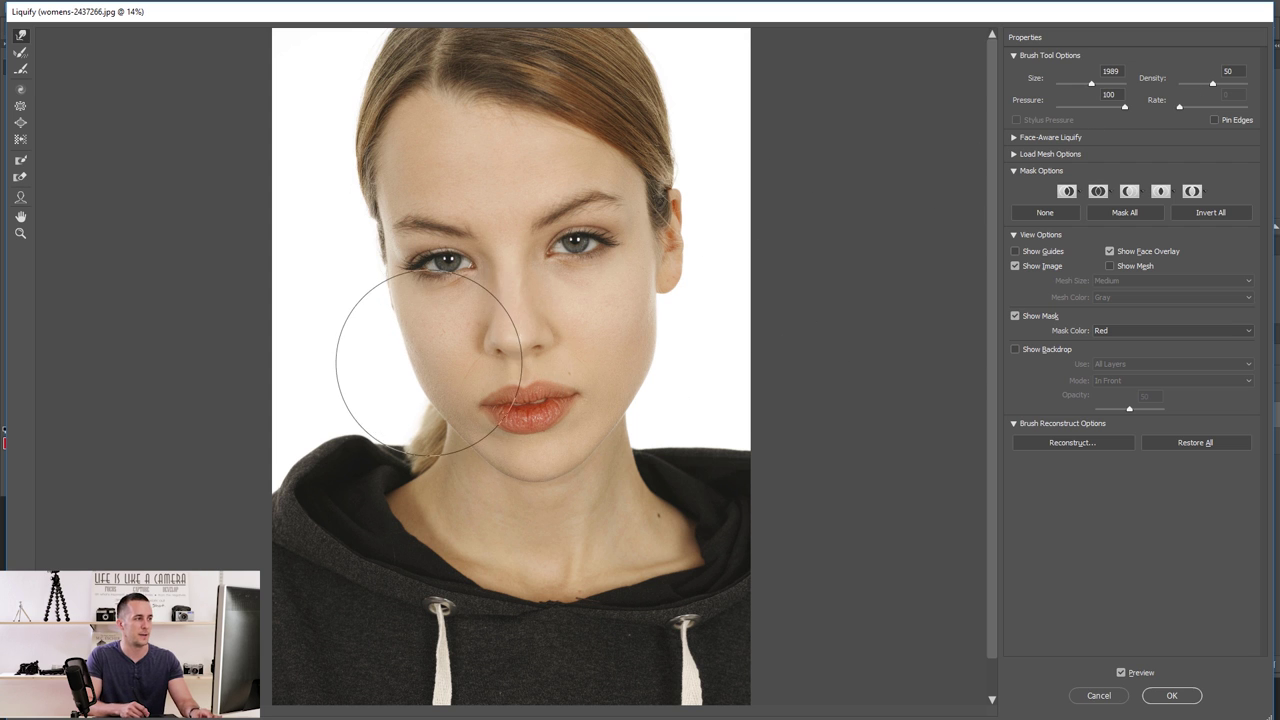
{"action": "left_click_drag", "start_coordinate": [422, 364], "coordinate": [368, 389]}
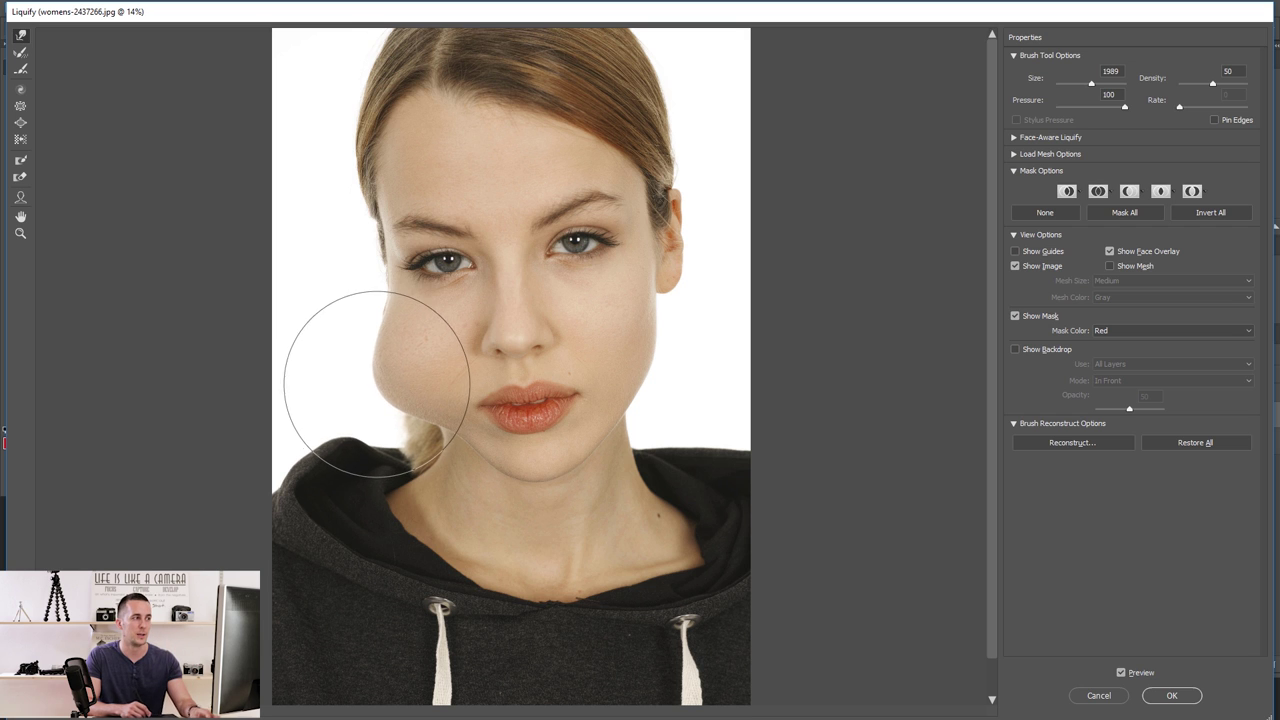
{"action": "key", "text": "ctrl+z"}
- Try warping the cheek at minimum brush density and at density 100, undoing each stroke
{"action": "left_click_drag", "start_coordinate": [1212, 84], "coordinate": [1179, 84]}
{"action": "left_click", "coordinate": [423, 371]}
{"action": "left_click_drag", "start_coordinate": [408, 370], "coordinate": [368, 390]}
{"action": "key", "text": "ctrl+z"}
{"action": "left_click_drag", "start_coordinate": [1179, 83], "coordinate": [1246, 84]}
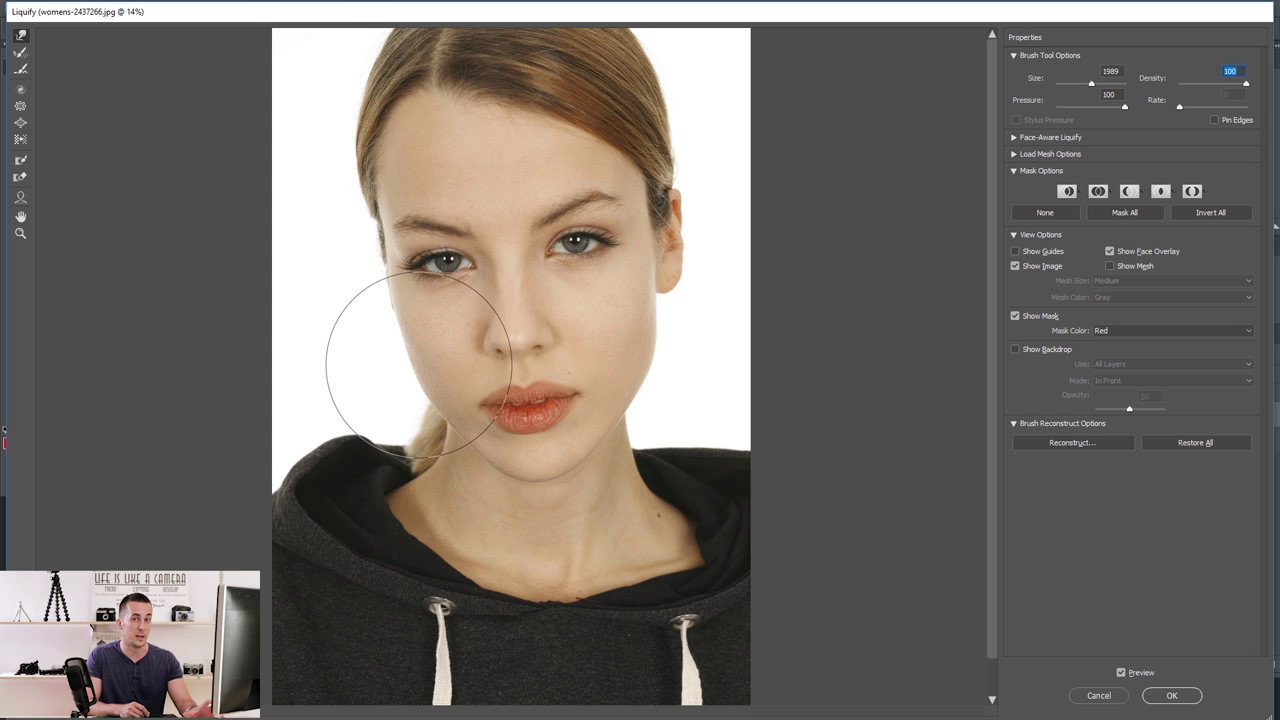
{"action": "mouse_move", "coordinate": [420, 366]}
{"action": "left_mouse_down"}
{"action": "mouse_move", "coordinate": [404, 352]}
{"action": "mouse_move", "coordinate": [339, 400]}
{"action": "left_mouse_up"}
{"action": "key", "text": "ctrl+z"}
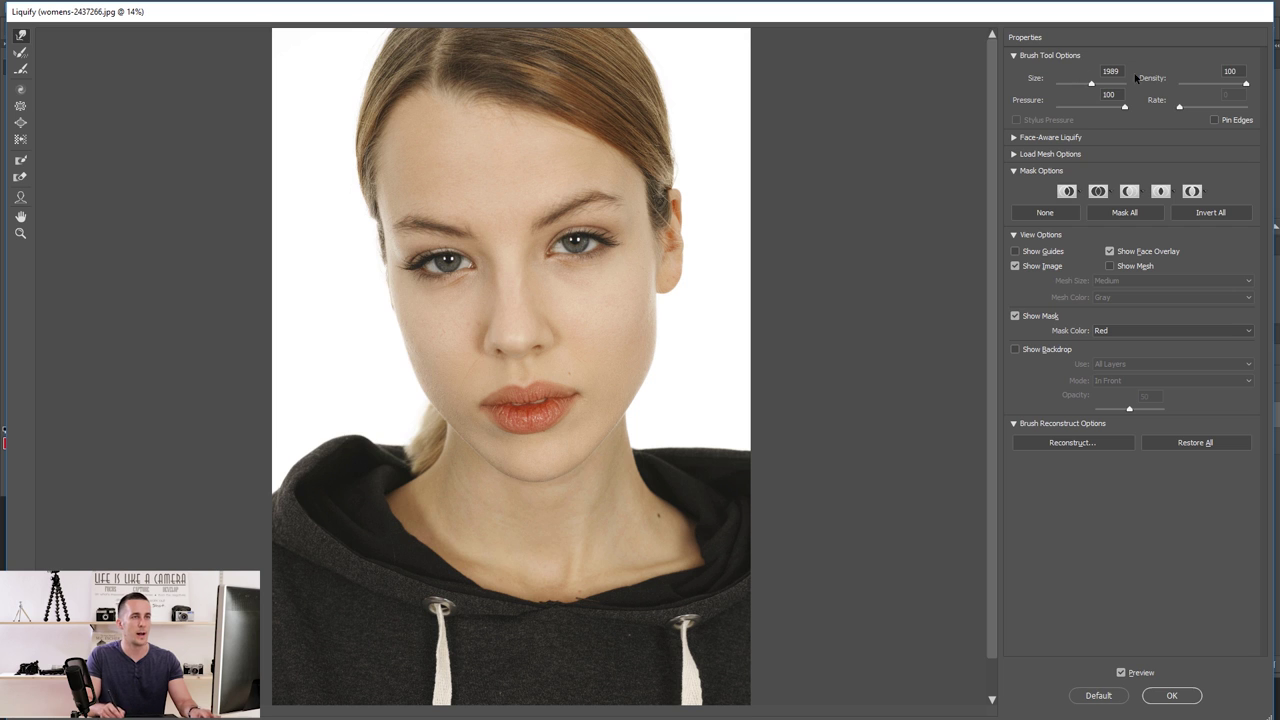
- Set the brush density to 50 and reduce the brush size to 1300
{"action": "double_click", "coordinate": [1230, 70]}
{"action": "type", "text": "50"}
{"action": "key", "text": "Tab"}
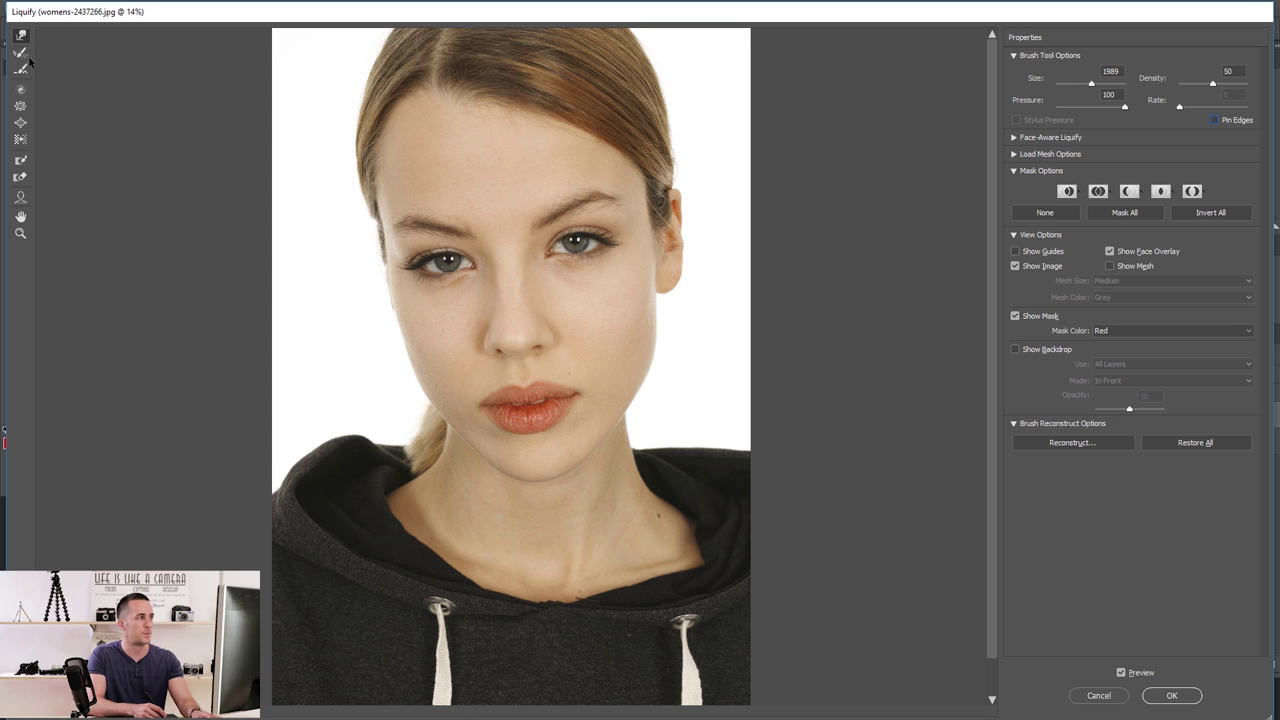
{"action": "key", "text": "bracketleft"}
{"action": "key", "text": "bracketleft"}
{"action": "key", "text": "bracketleft"}
{"action": "key", "text": "bracketleft"}
{"action": "key", "text": "bracketleft"}
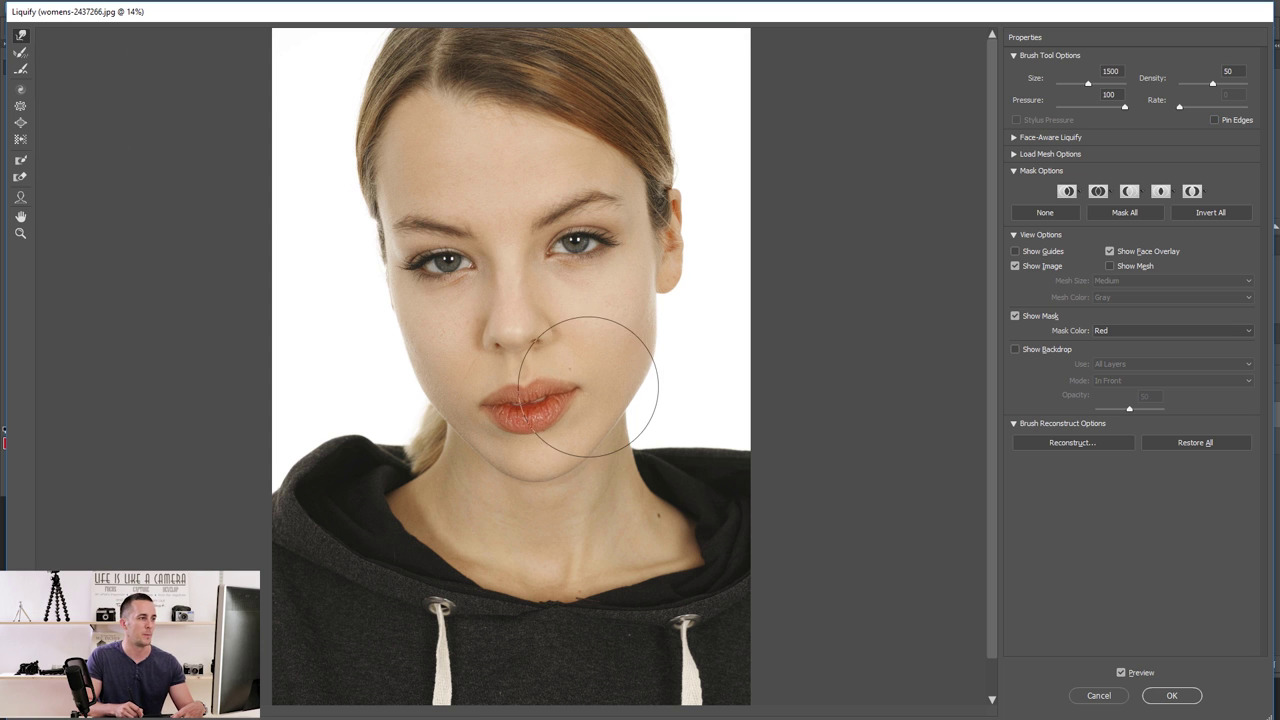
{"action": "key", "text": "bracketleft"}
{"action": "key", "text": "bracketleft"}
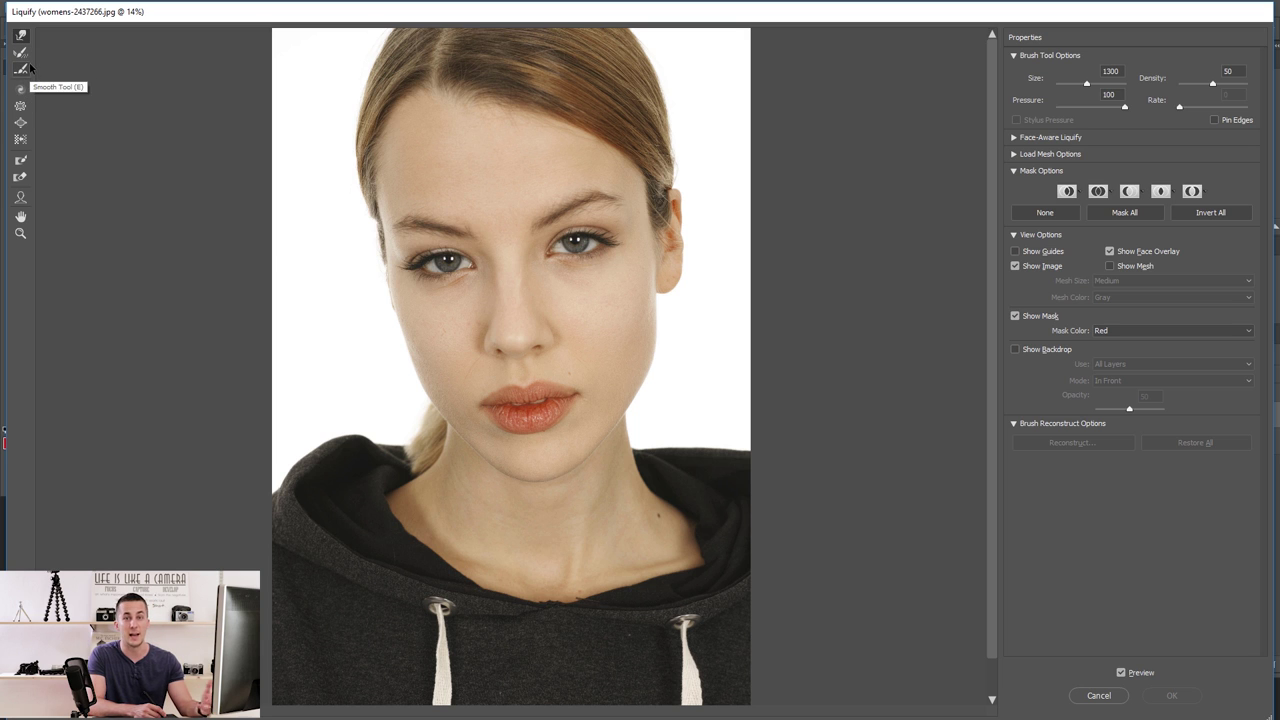
- Distort the cheeks and stretch the mouth downward with the Forward Warp tool, enlarging the brush to 1700
{"action": "key", "text": "bracketright"}
{"action": "key", "text": "bracketright"}
{"action": "left_click_drag", "start_coordinate": [429, 337], "coordinate": [395, 352]}
{"action": "key", "text": "bracketright"}
{"action": "key", "text": "bracketright"}
{"action": "mouse_move", "coordinate": [640, 320]}
{"action": "left_mouse_down"}
{"action": "mouse_move", "coordinate": [643, 207]}
{"action": "mouse_move", "coordinate": [396, 254]}
{"action": "mouse_move", "coordinate": [375, 237]}
{"action": "mouse_move", "coordinate": [539, 352]}
{"action": "left_mouse_up"}
{"action": "left_click_drag", "start_coordinate": [528, 406], "coordinate": [528, 471]}
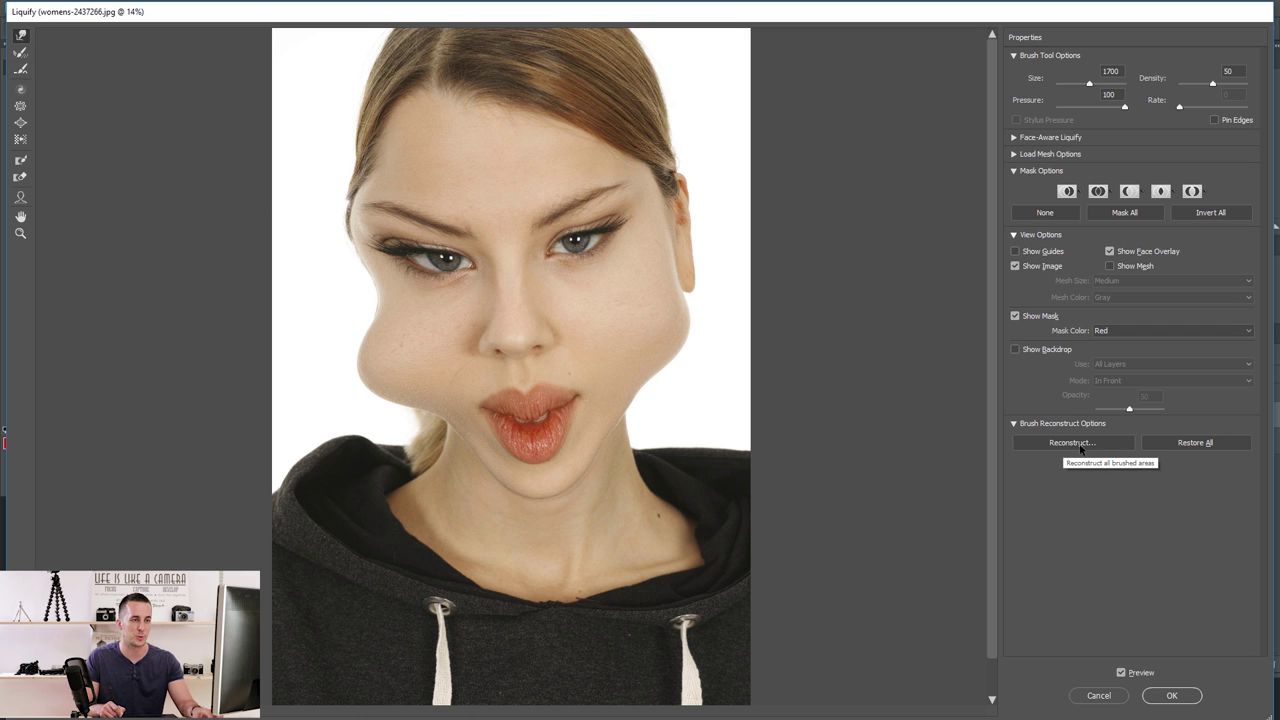
- Try the Reconstruct amount adjustment and cancel it, and restore the whole image but undo that restore
{"action": "left_click", "coordinate": [1073, 443]}
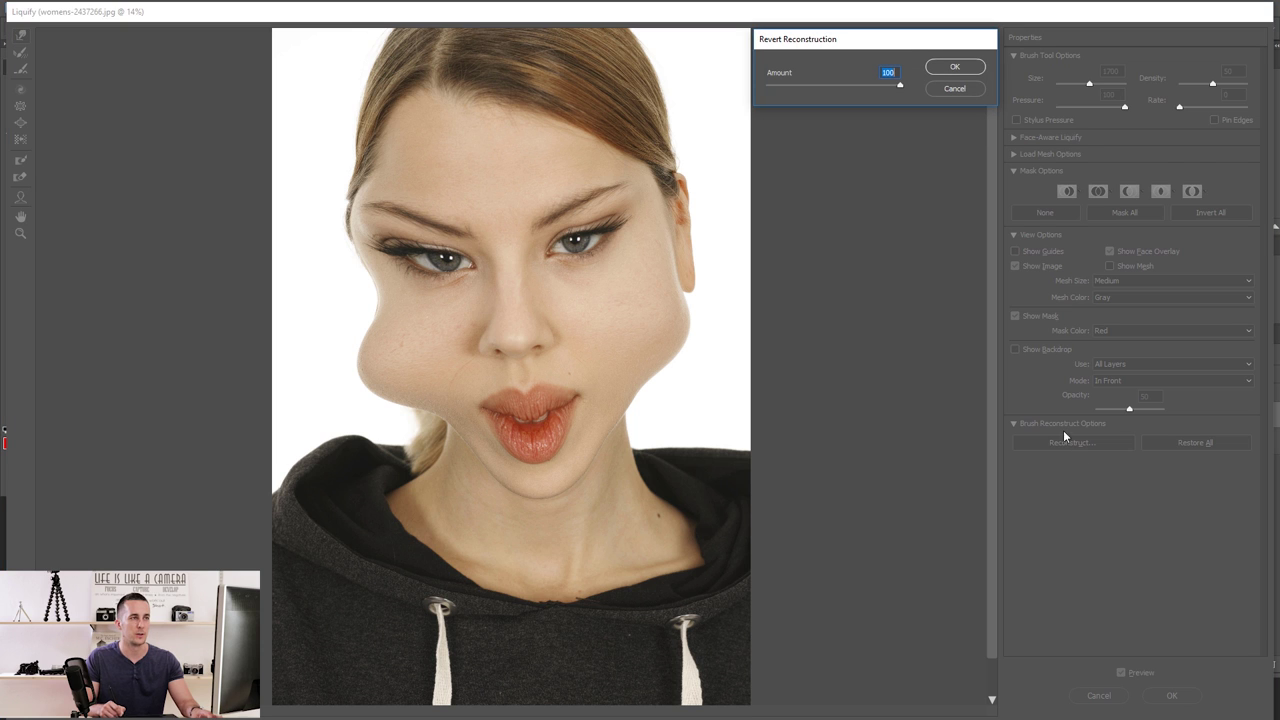
{"action": "mouse_move", "coordinate": [899, 88]}
{"action": "left_mouse_down"}
{"action": "mouse_move", "coordinate": [767, 105]}
{"action": "mouse_move", "coordinate": [897, 85]}
{"action": "mouse_move", "coordinate": [950, 95]}
{"action": "left_mouse_up"}
{"action": "left_click", "coordinate": [954, 89]}
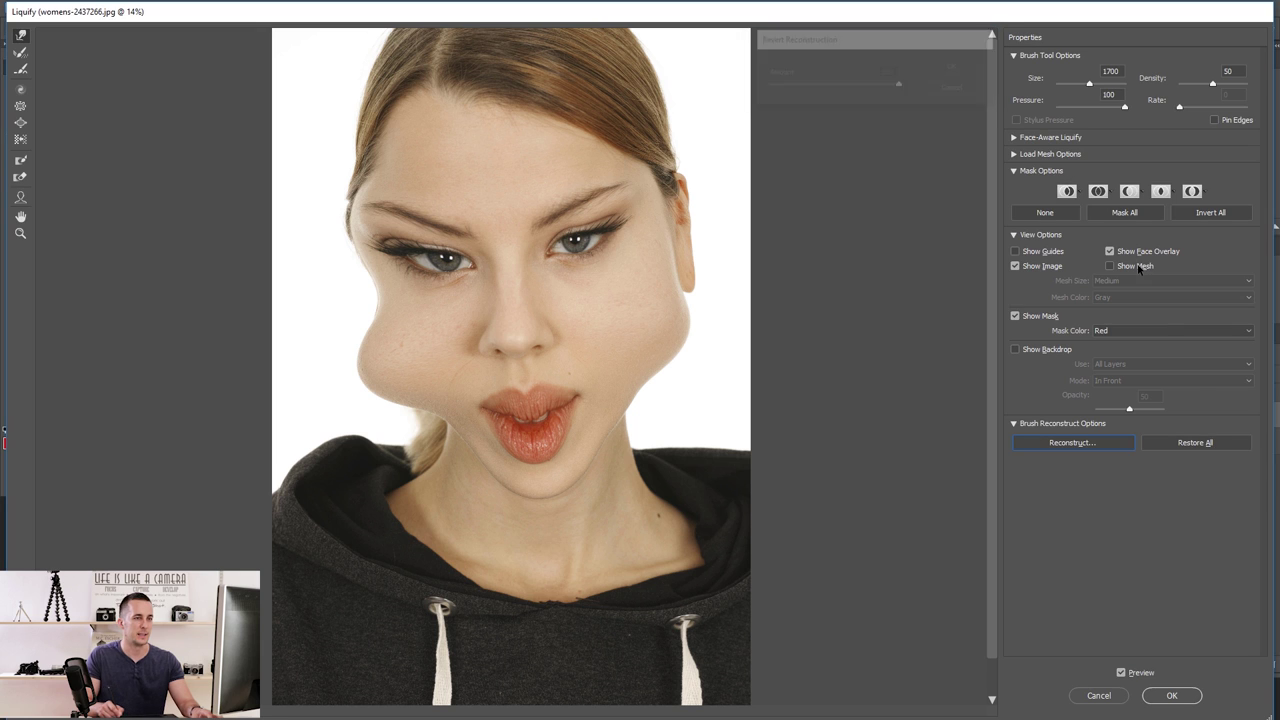
{"action": "left_click", "coordinate": [1196, 443]}
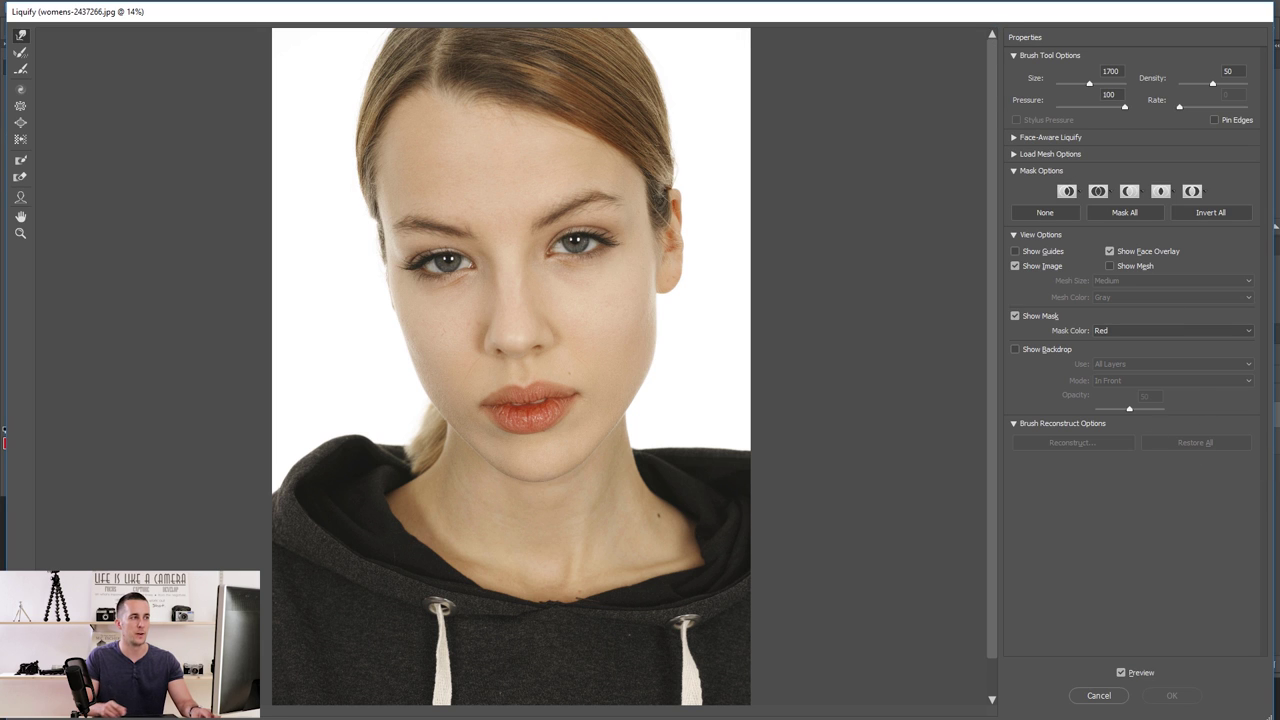
{"action": "key", "text": "ctrl+alt+z"}
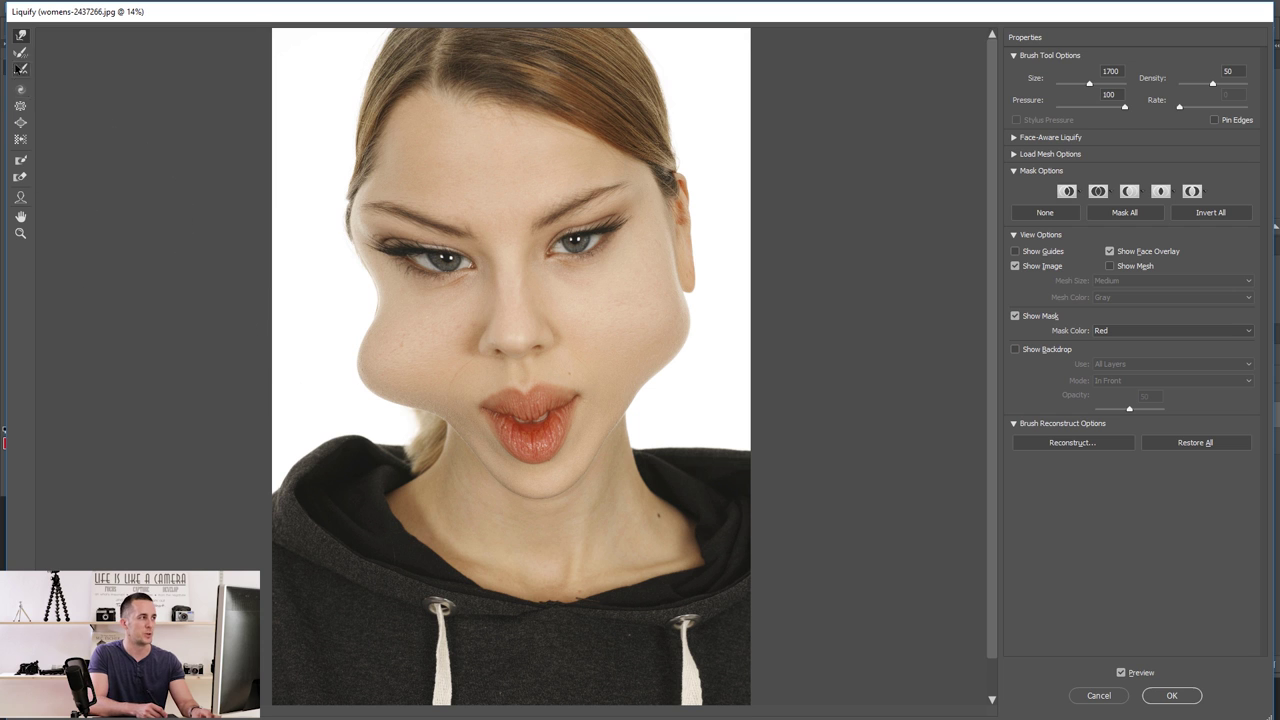
- Brush over the distorted face with the Reconstruct tool at size 1100 and restore all remaining changes
{"action": "mouse_move", "coordinate": [412, 300]}
{"action": "left_mouse_down"}
{"action": "mouse_move", "coordinate": [383, 357]}
{"action": "mouse_move", "coordinate": [380, 160]}
{"action": "mouse_move", "coordinate": [429, 177]}
{"action": "mouse_move", "coordinate": [527, 434]}
{"action": "mouse_move", "coordinate": [571, 337]}
{"action": "mouse_move", "coordinate": [651, 366]}
{"action": "mouse_move", "coordinate": [666, 180]}
{"action": "mouse_move", "coordinate": [655, 85]}
{"action": "left_mouse_up"}
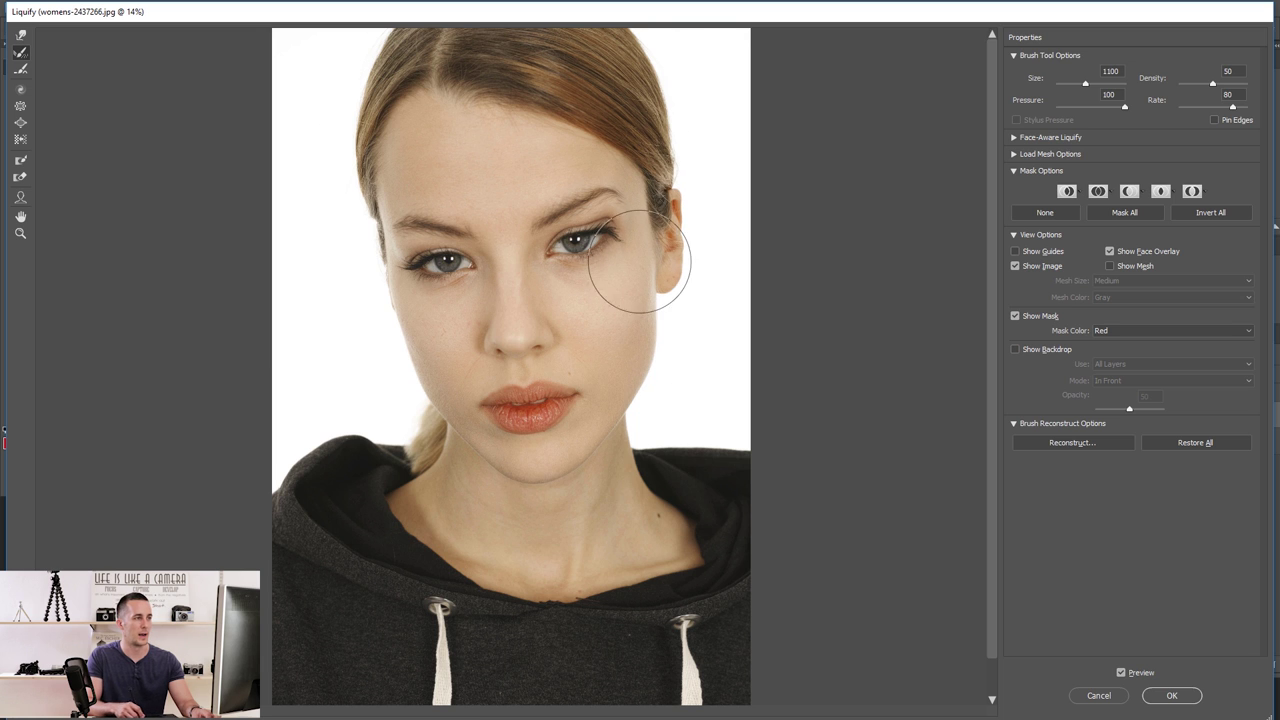
{"action": "left_click", "coordinate": [1190, 445]}
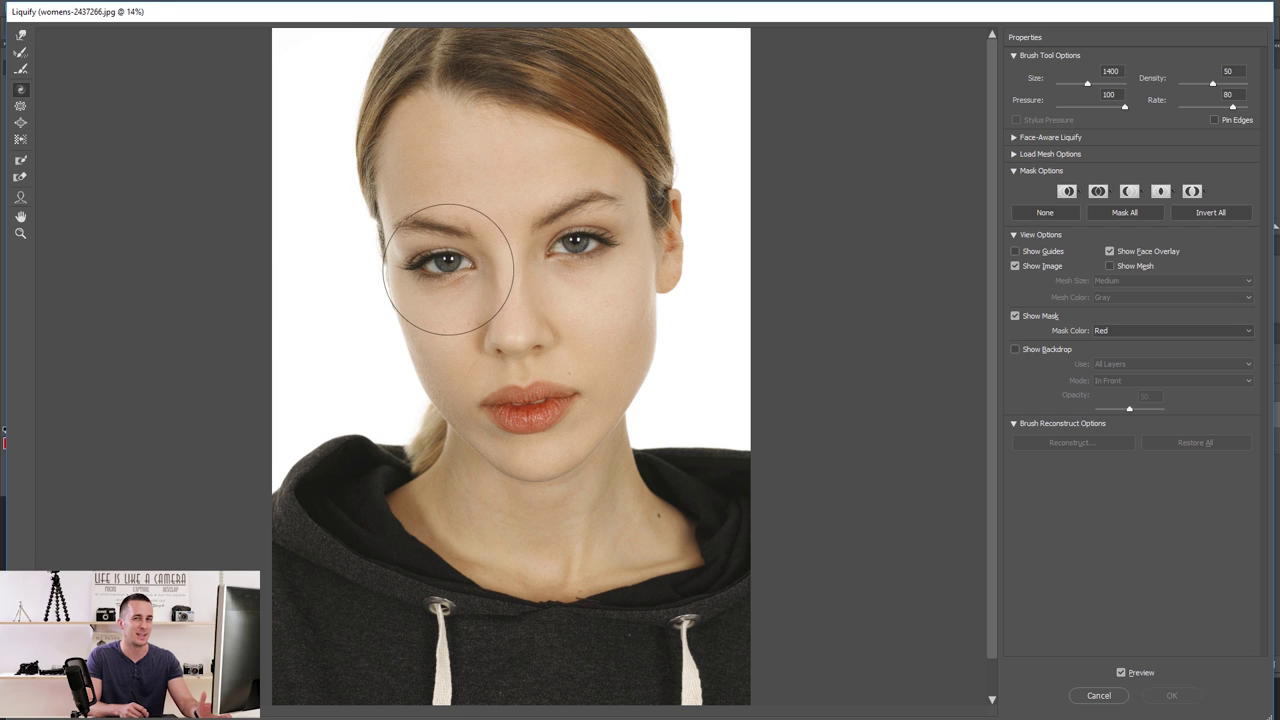
- Try the Twirl tool at brush size 1400 on both eyes and the lips, and restore the image
{"action": "left_click_drag", "start_coordinate": [444, 265], "coordinate": [451, 264]}
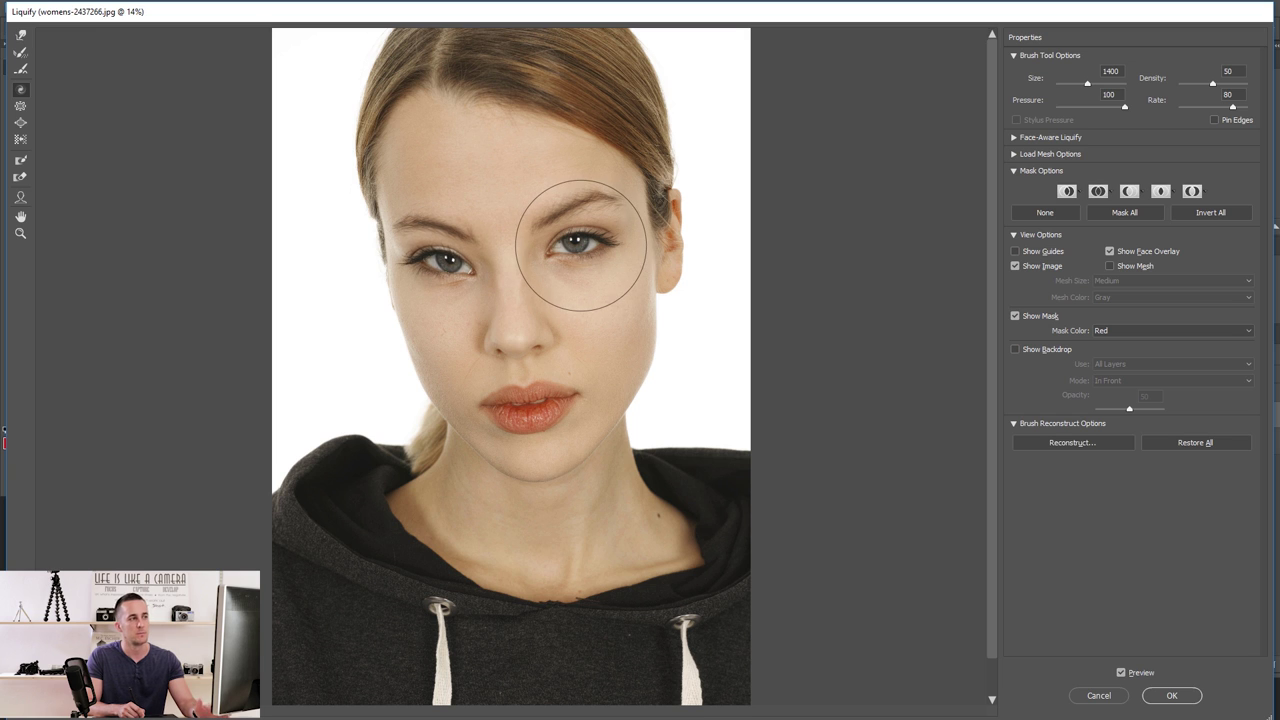
{"action": "left_click_drag", "start_coordinate": [579, 246], "coordinate": [577, 245]}
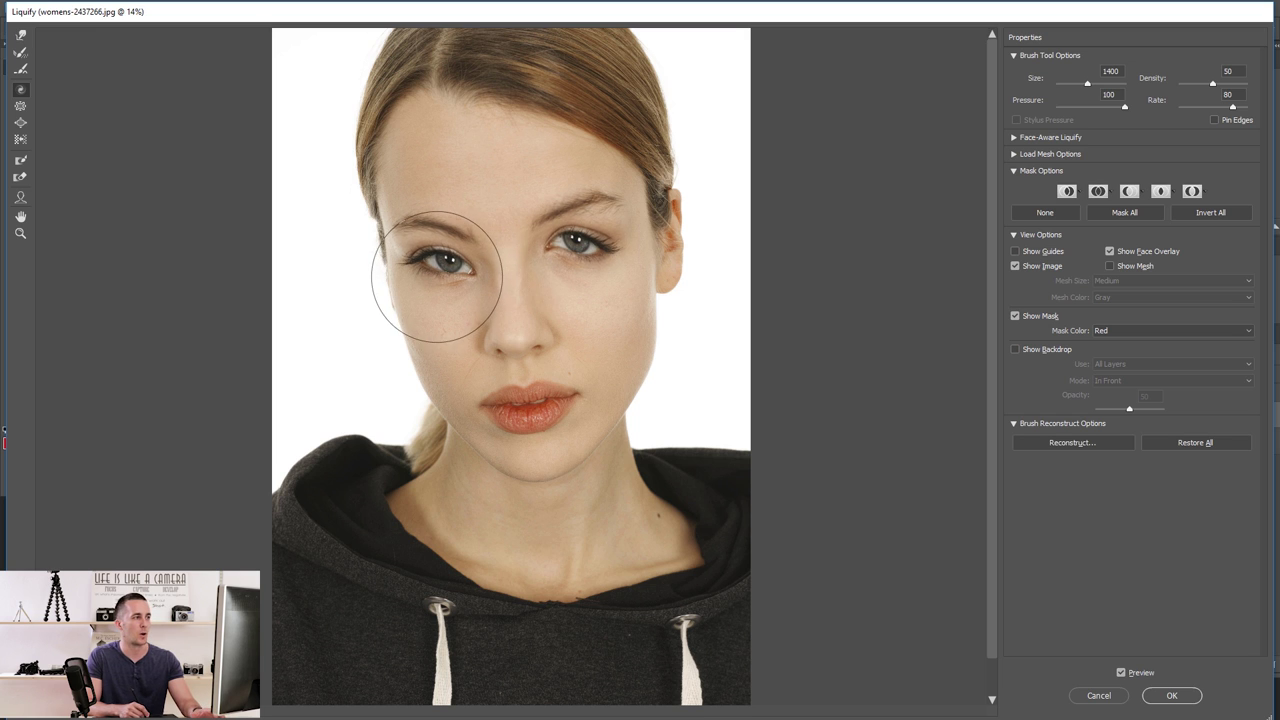
{"action": "mouse_move", "coordinate": [528, 390]}
{"action": "left_mouse_down"}
{"action": "mouse_move", "coordinate": [526, 360]}
{"action": "mouse_move", "coordinate": [531, 400]}
{"action": "mouse_move", "coordinate": [531, 377]}
{"action": "left_mouse_up"}
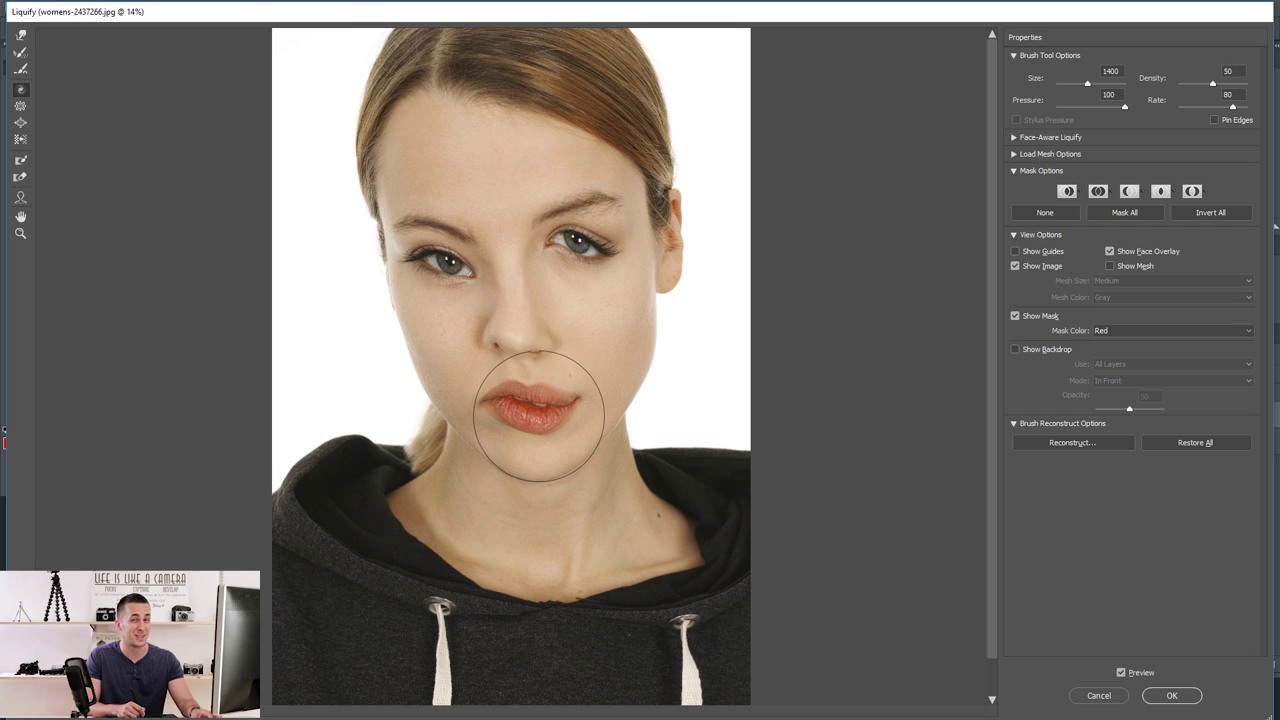
{"action": "left_click", "coordinate": [1180, 446]}
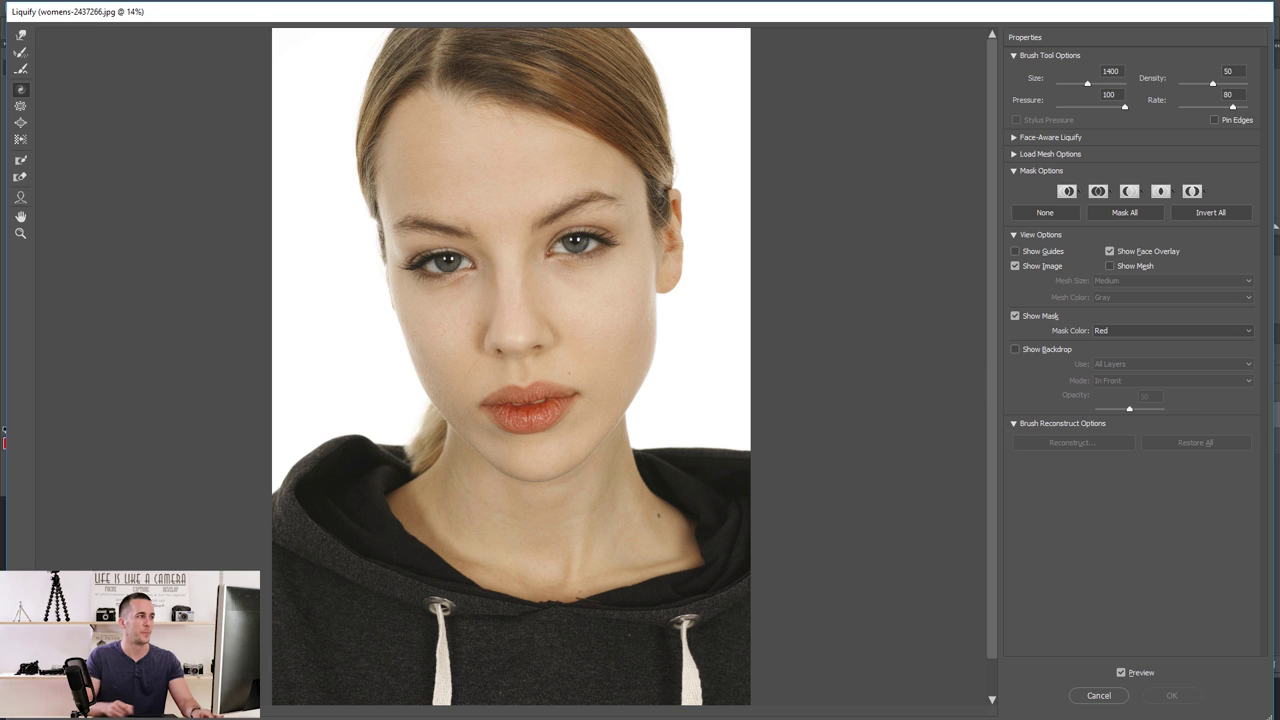
- Try shrinking both eyes with the Pucker tool at brush size 1200
{"action": "left_click", "coordinate": [20, 106]}
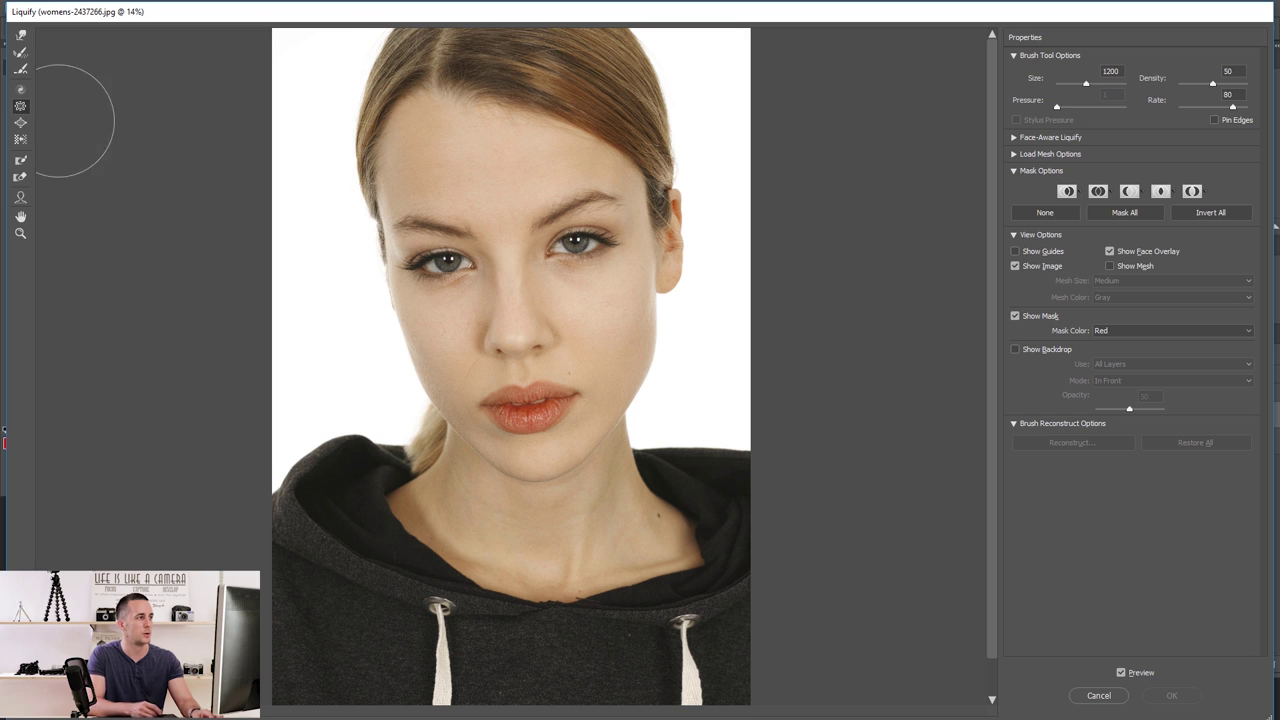
{"action": "left_click", "coordinate": [441, 266]}
{"action": "left_click", "coordinate": [577, 247]}
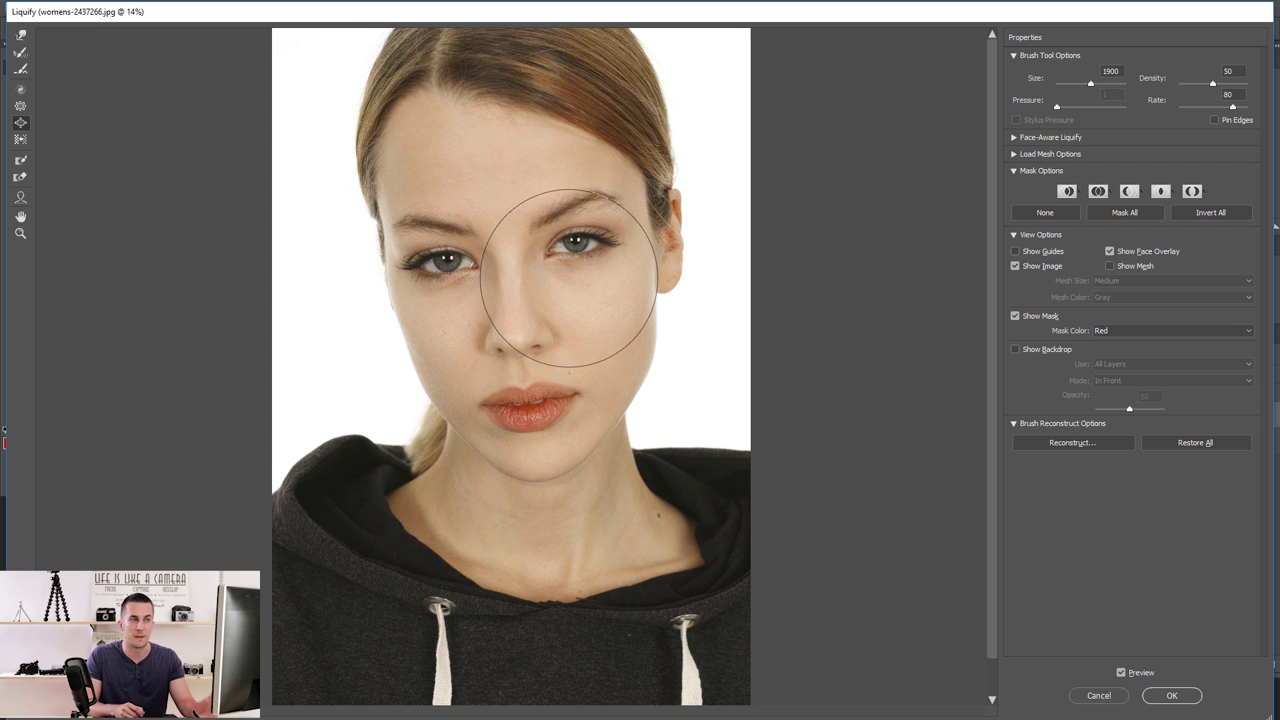
- Try enlarging the eye on the image's right side with the Bloat tool at size 1900, and restore the image
{"action": "left_click_drag", "start_coordinate": [574, 245], "coordinate": [577, 252]}
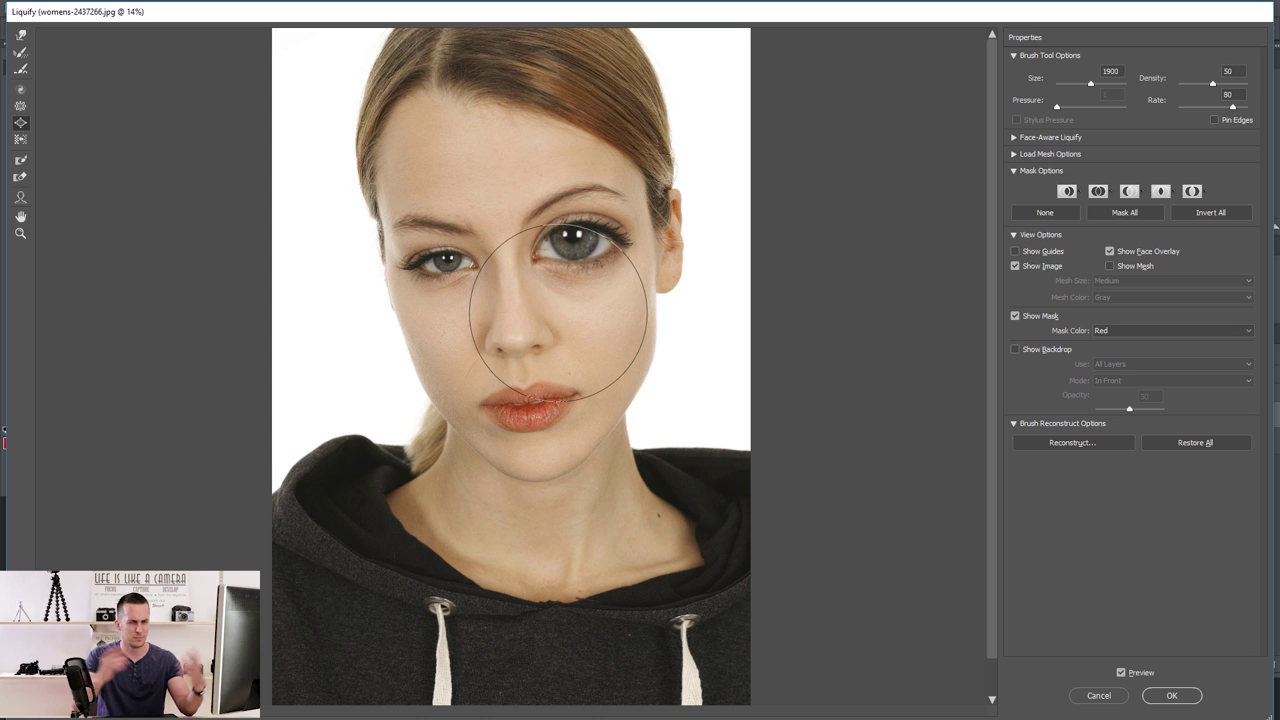
{"action": "left_click", "coordinate": [1193, 444]}
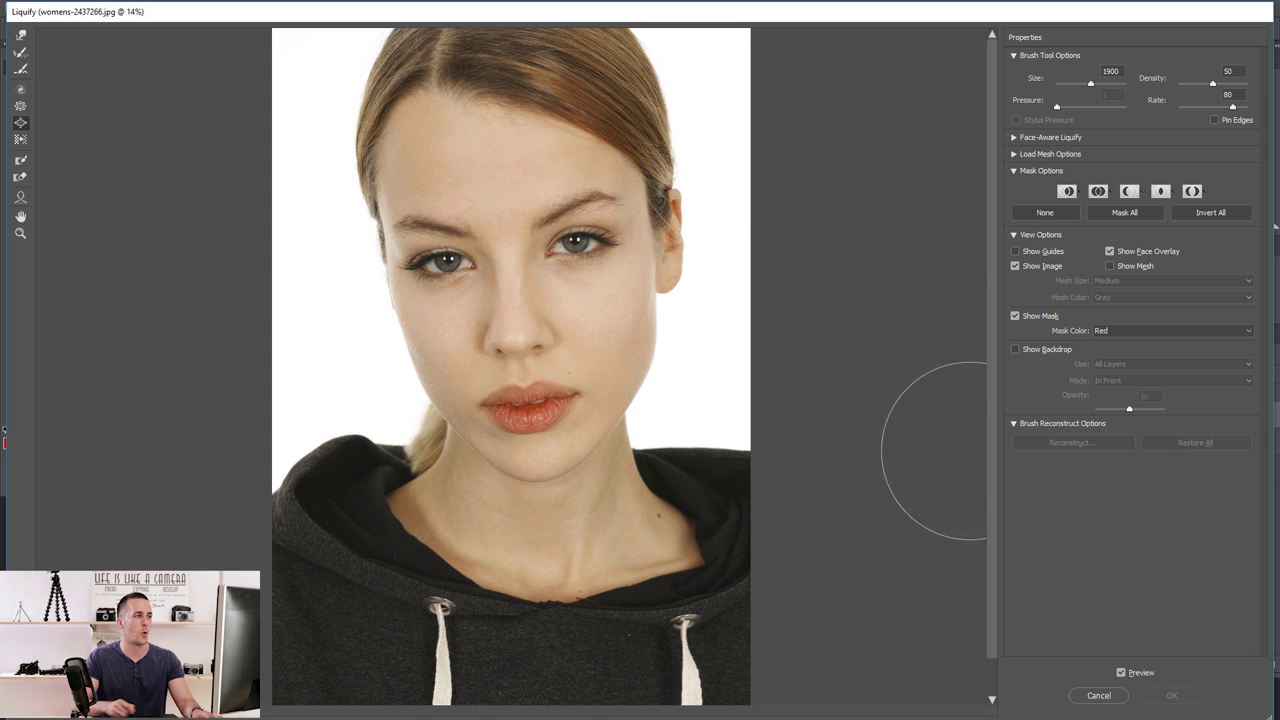
- Try the Push Left tool at brush size 1100 along both sides of the face, and restore the image
{"action": "left_click", "coordinate": [21, 141]}
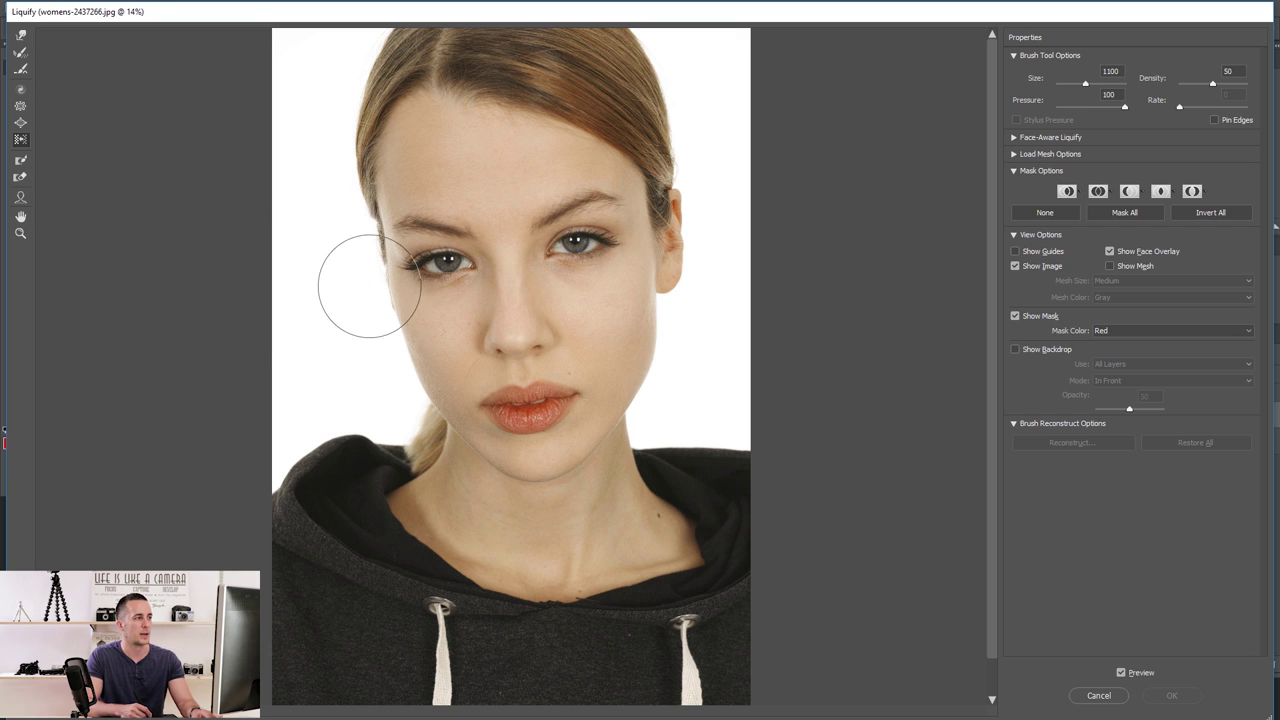
{"action": "mouse_move", "coordinate": [370, 287]}
{"action": "left_mouse_down"}
{"action": "mouse_move", "coordinate": [394, 380]}
{"action": "mouse_move", "coordinate": [350, 194]}
{"action": "mouse_move", "coordinate": [400, 366]}
{"action": "left_mouse_up"}
{"action": "mouse_move", "coordinate": [669, 240]}
{"action": "left_mouse_down"}
{"action": "mouse_move", "coordinate": [680, 366]}
{"action": "mouse_move", "coordinate": [671, 207]}
{"action": "mouse_move", "coordinate": [650, 220]}
{"action": "mouse_move", "coordinate": [658, 206]}
{"action": "mouse_move", "coordinate": [672, 350]}
{"action": "left_mouse_up"}
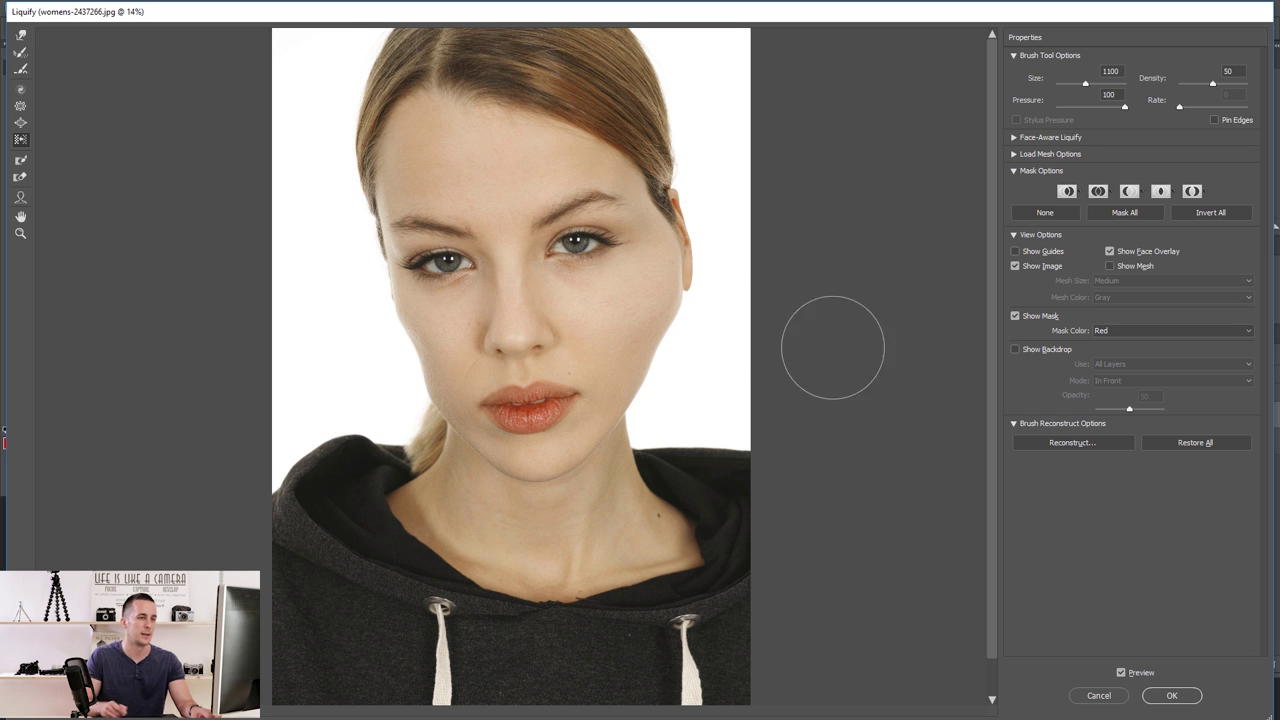
{"action": "left_click", "coordinate": [1200, 443]}
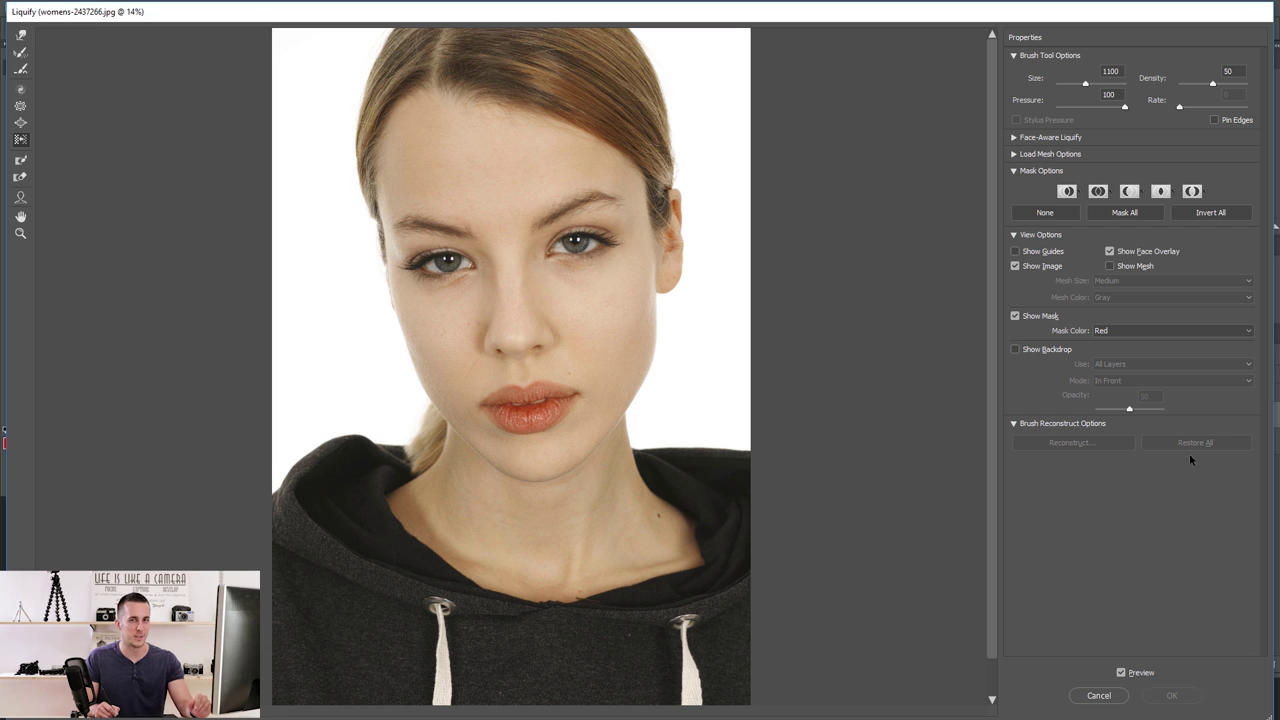
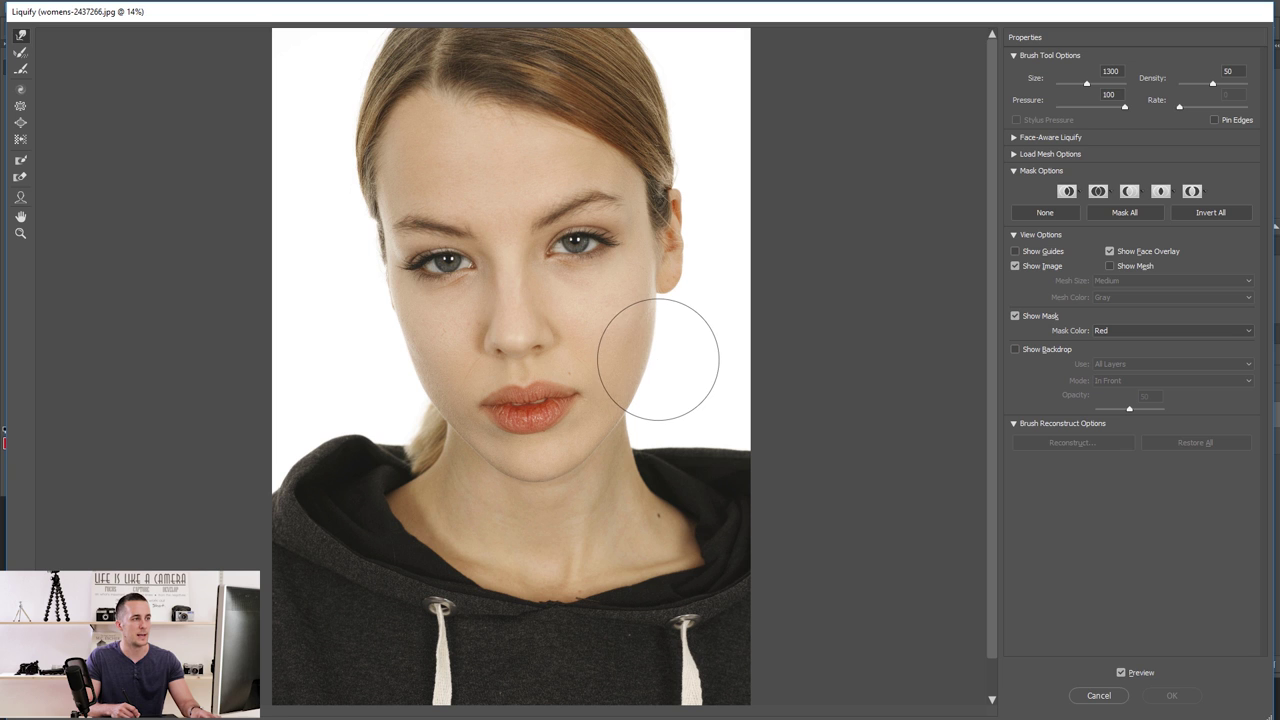
- Try pushing the cheek below the ear with the Forward Warp tool at size 1300, and undo the distortion
{"action": "key", "text": "alt"}
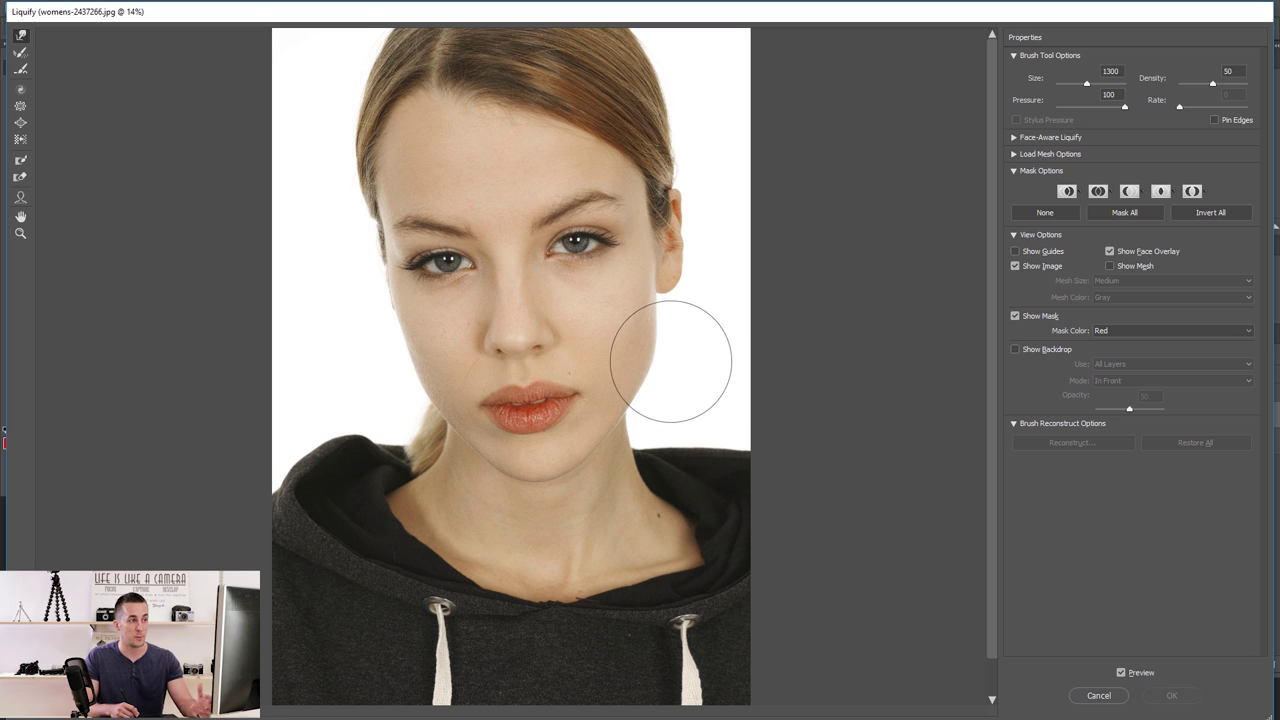
{"action": "key", "text": "alt"}
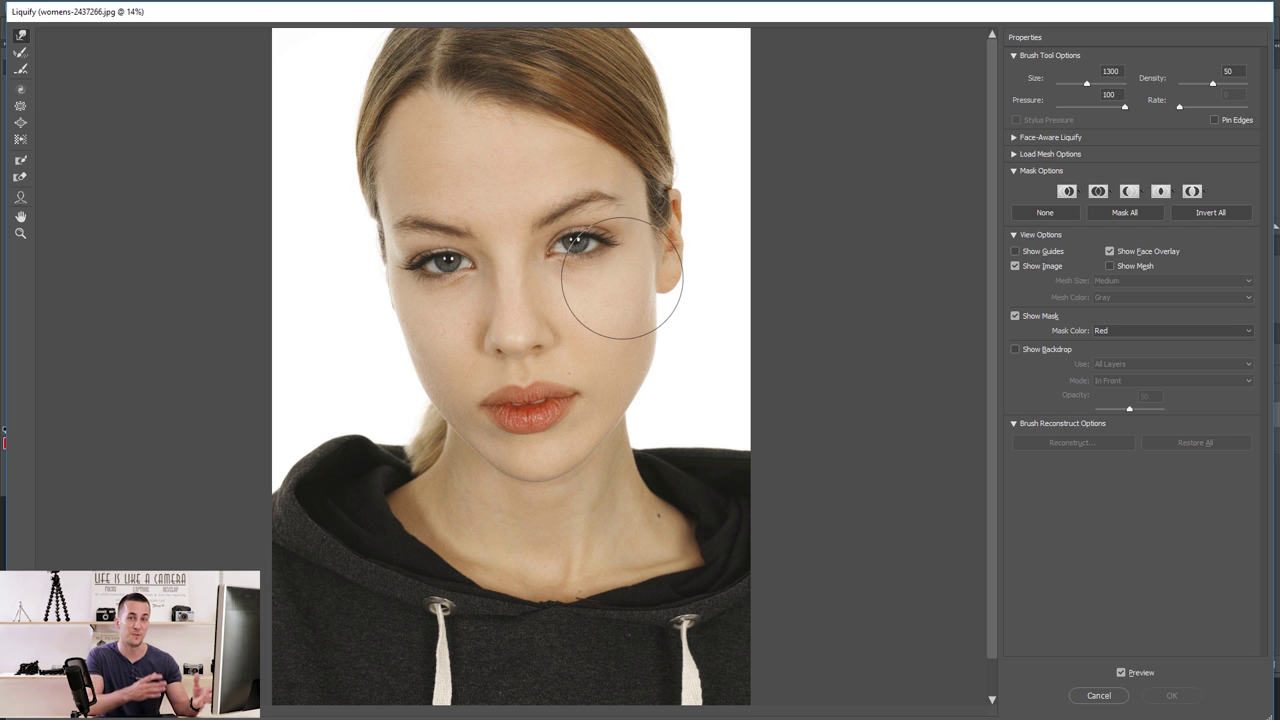
{"action": "mouse_move", "coordinate": [622, 278]}
{"action": "left_mouse_down"}
{"action": "mouse_move", "coordinate": [671, 389]}
{"action": "mouse_move", "coordinate": [669, 344]}
{"action": "left_mouse_up"}
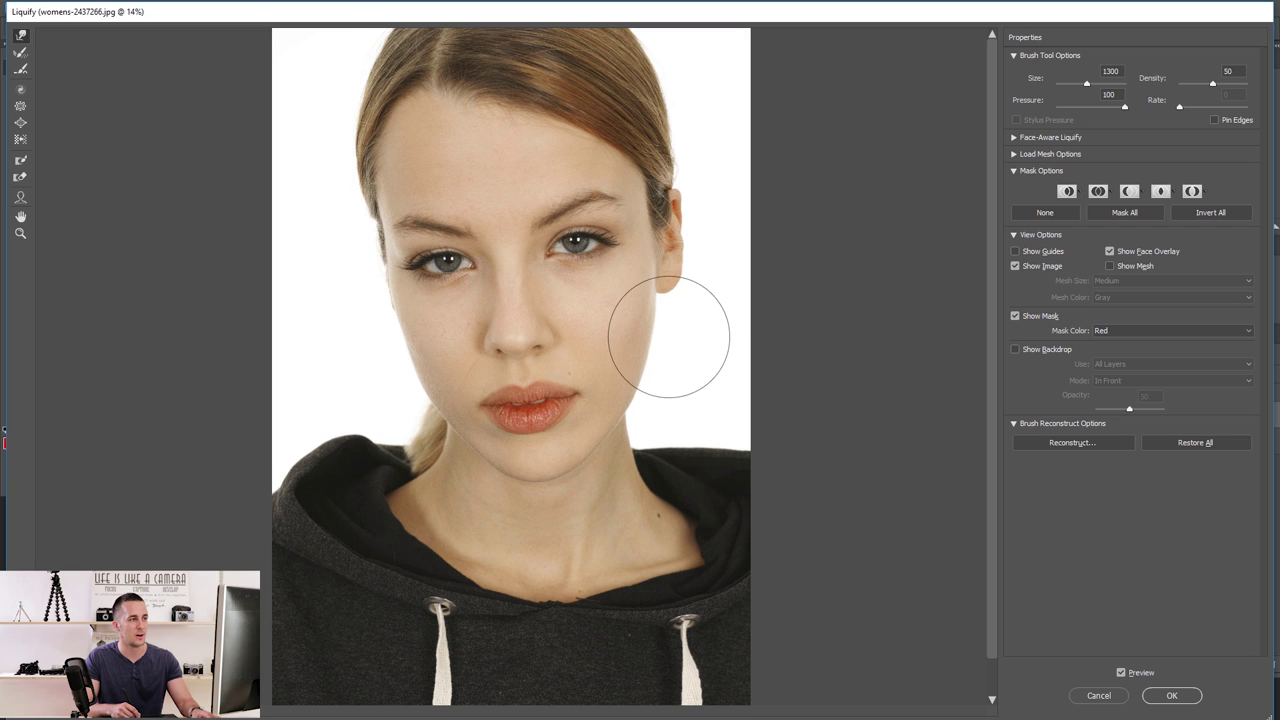
{"action": "key", "text": "ctrl+alt+z"}
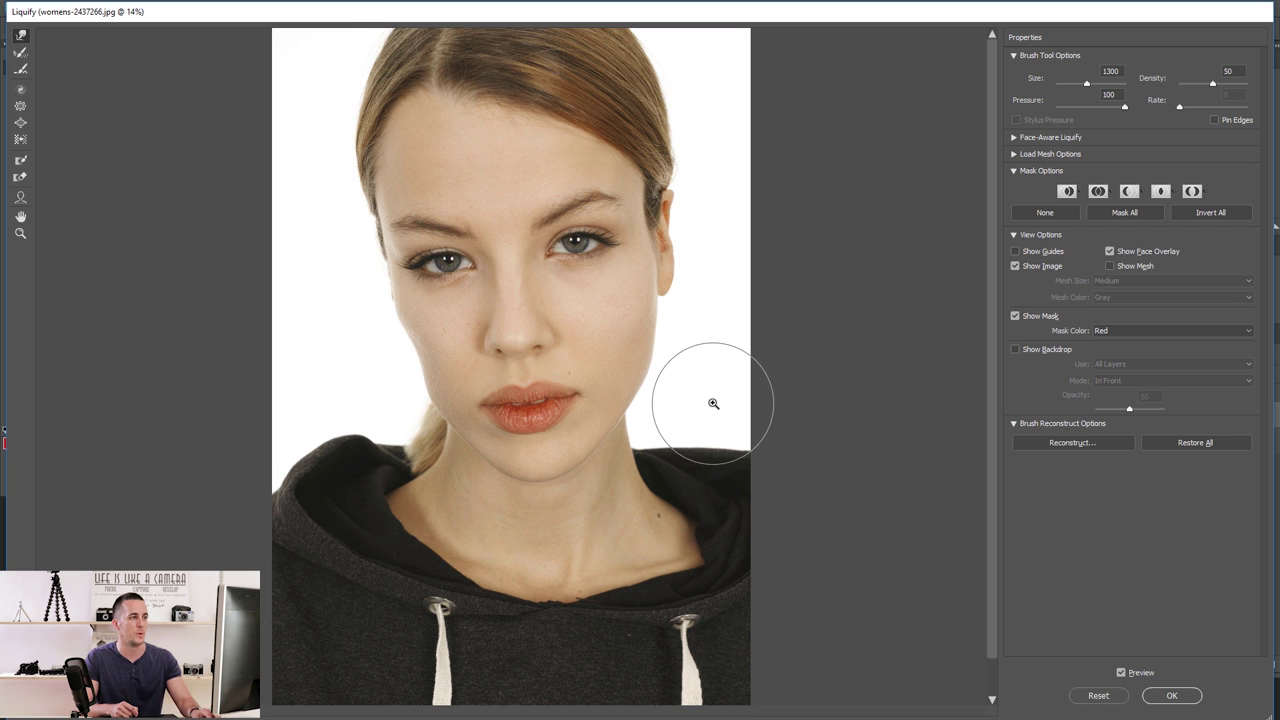
- Try pushing the same cheek inward with the Forward Warp brush enlarged to 2300, and undo the stroke
{"action": "key", "text": "bracketright"}
{"action": "key", "text": "bracketright"}
{"action": "key", "text": "bracketright"}
{"action": "key", "text": "bracketright"}
{"action": "key", "text": "bracketright"}
{"action": "key", "text": "bracketright"}
{"action": "key", "text": "bracketright"}
{"action": "key", "text": "bracketright"}
{"action": "key", "text": "bracketright"}
{"action": "key", "text": "bracketright"}
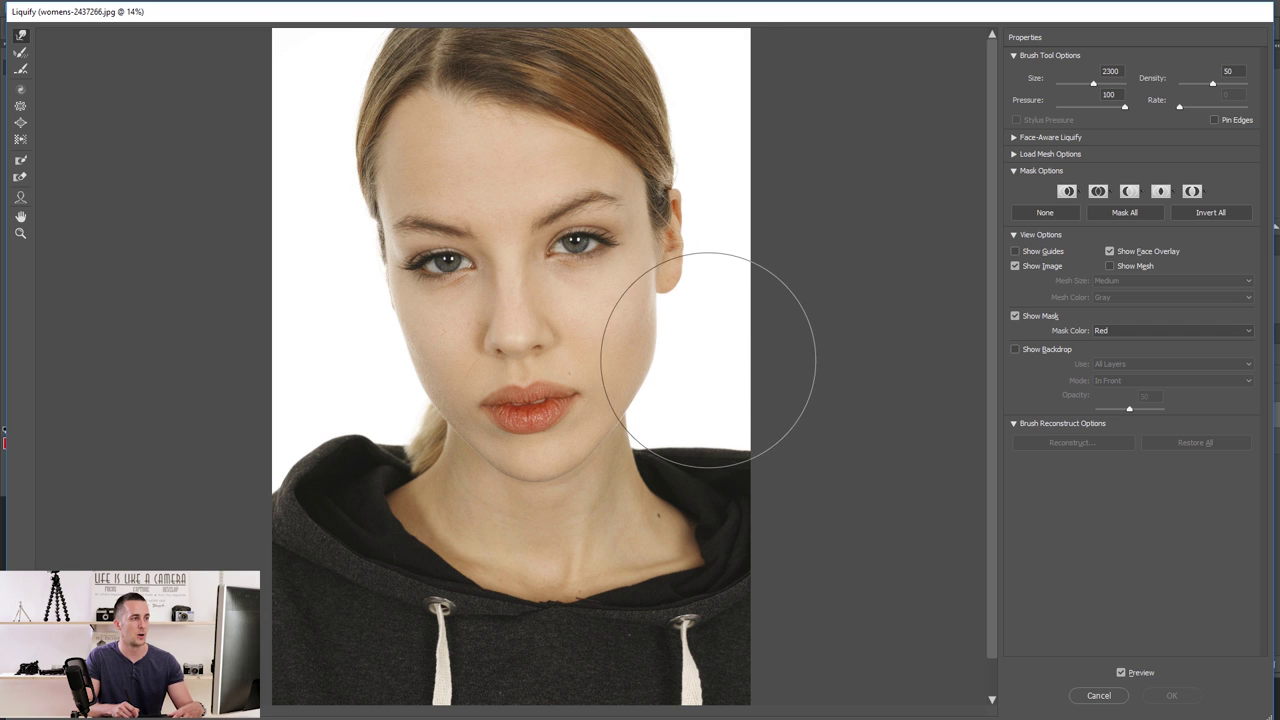
{"action": "mouse_move", "coordinate": [709, 371]}
{"action": "left_mouse_down"}
{"action": "mouse_move", "coordinate": [698, 362]}
{"action": "mouse_move", "coordinate": [709, 320]}
{"action": "mouse_move", "coordinate": [737, 380]}
{"action": "mouse_move", "coordinate": [700, 386]}
{"action": "left_mouse_up"}
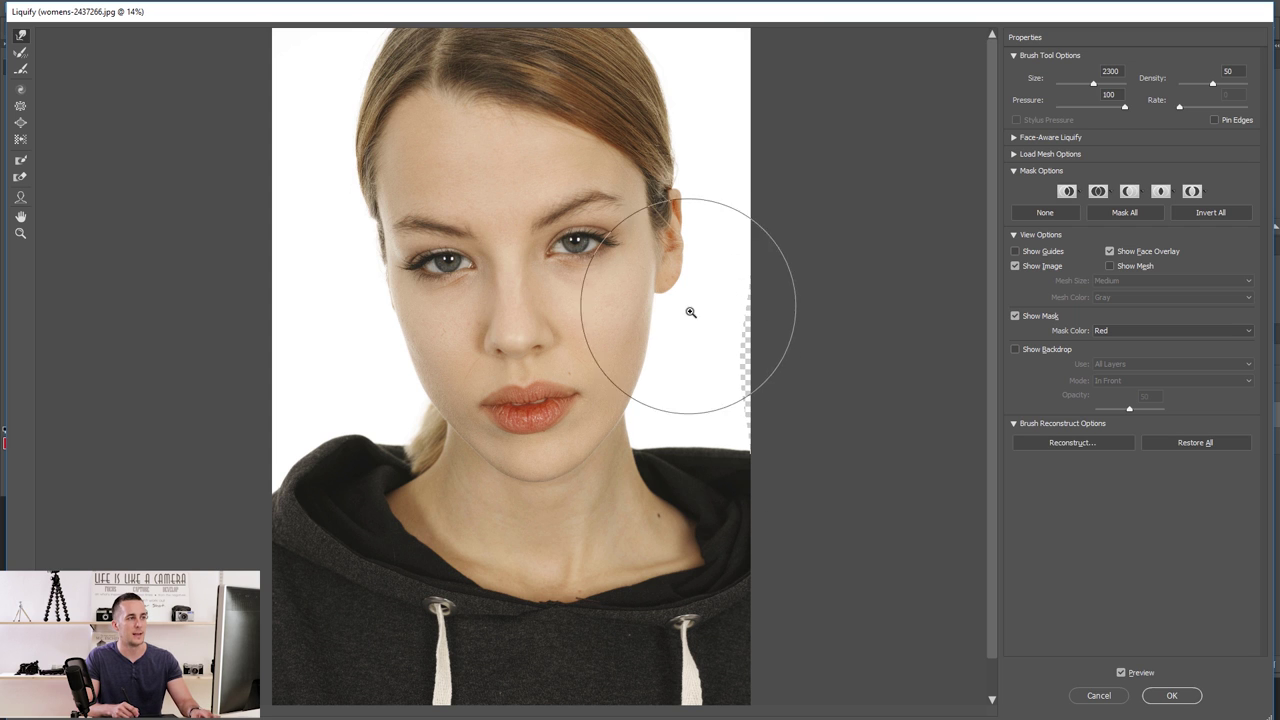
{"action": "key", "text": "ctrl+alt+z"}
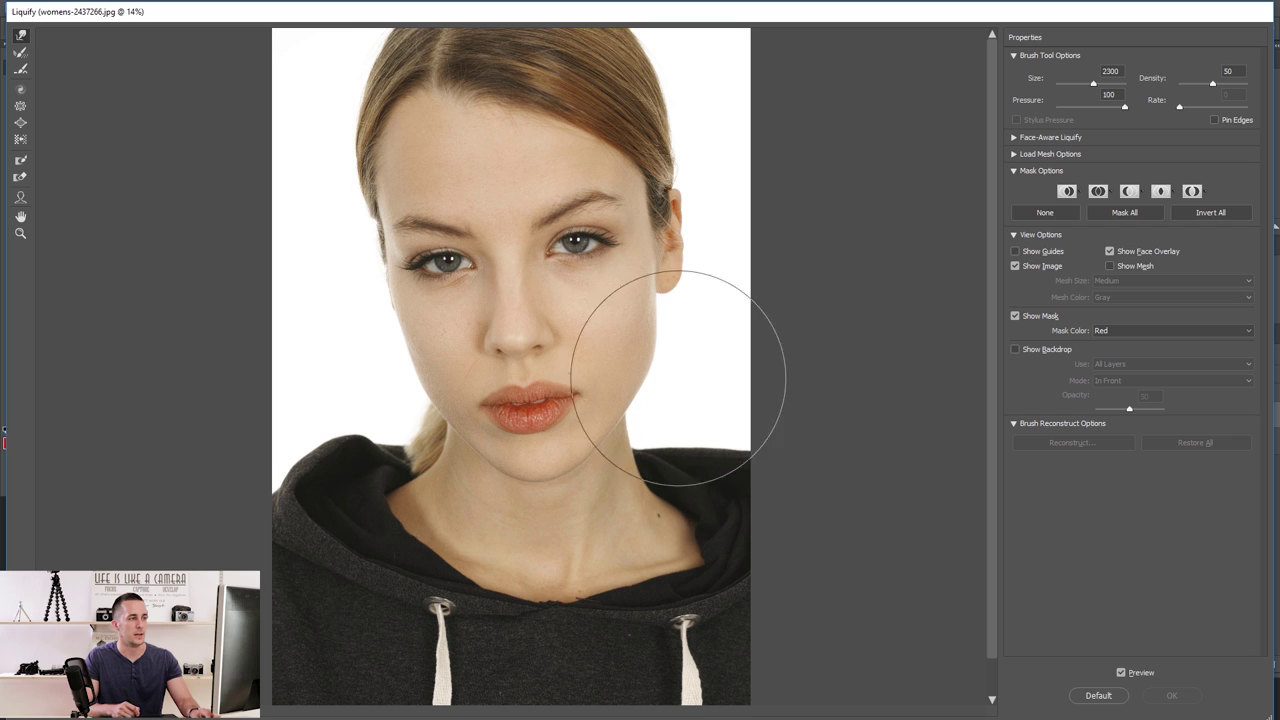
- Redo and undo the warp strokes to compare the face before and after, ending on the undistorted version
{"action": "key", "text": "ctrl+shift+z"}
{"action": "key", "text": "ctrl+alt+z"}
{"action": "key", "text": "ctrl+shift+z"}
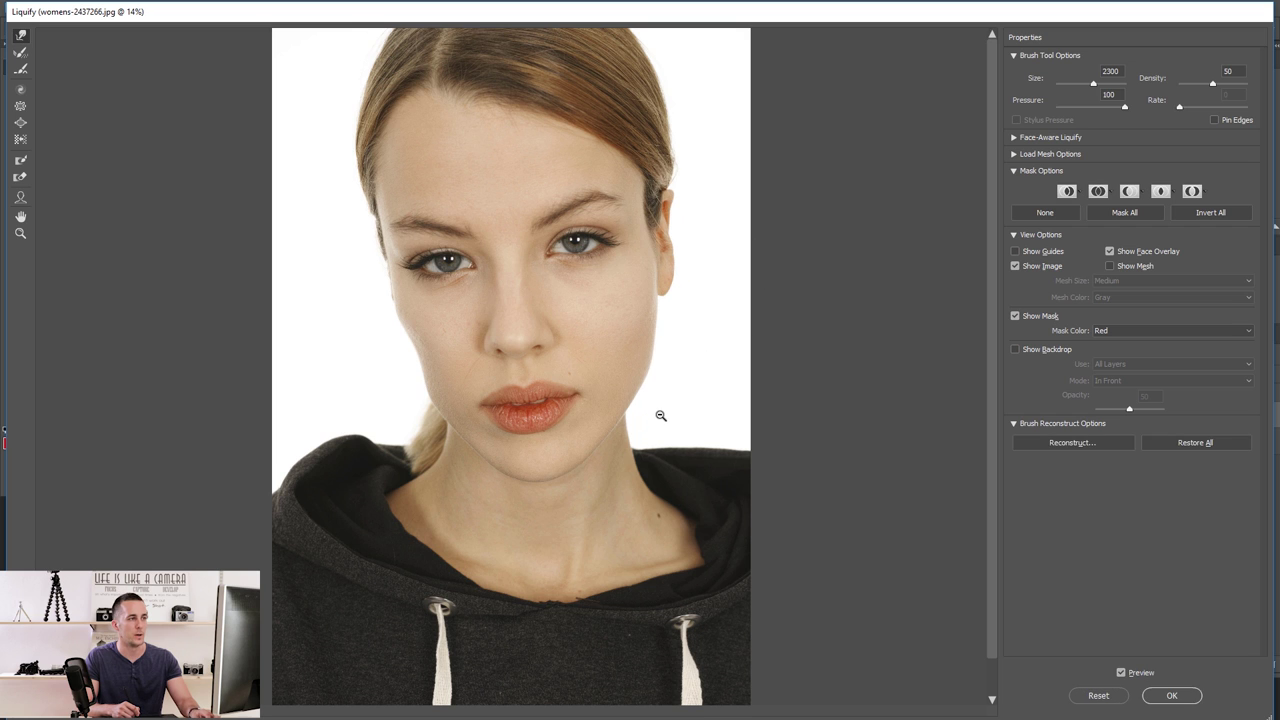
{"action": "key", "text": "ctrl+alt+z"}
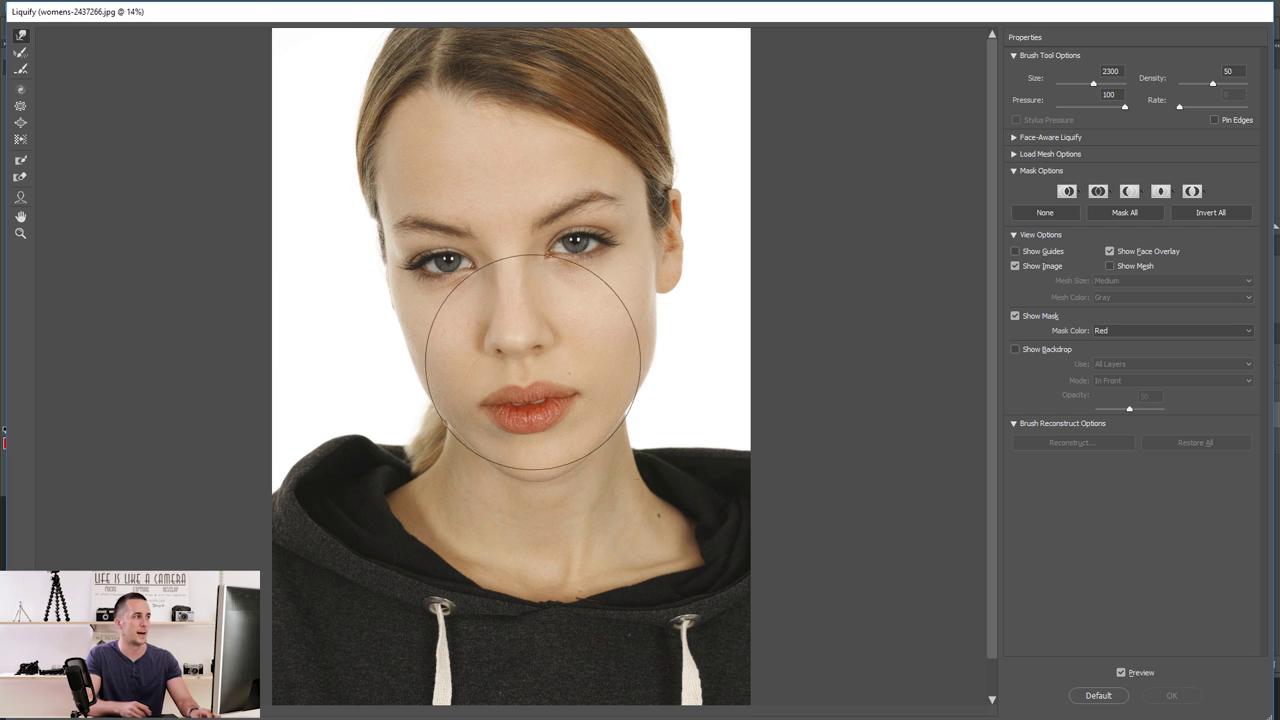
- Paint a freeze mask at brush size 600 over the visible ear and over the neck and hoodie shoulder below it
{"action": "left_click", "coordinate": [20, 163]}
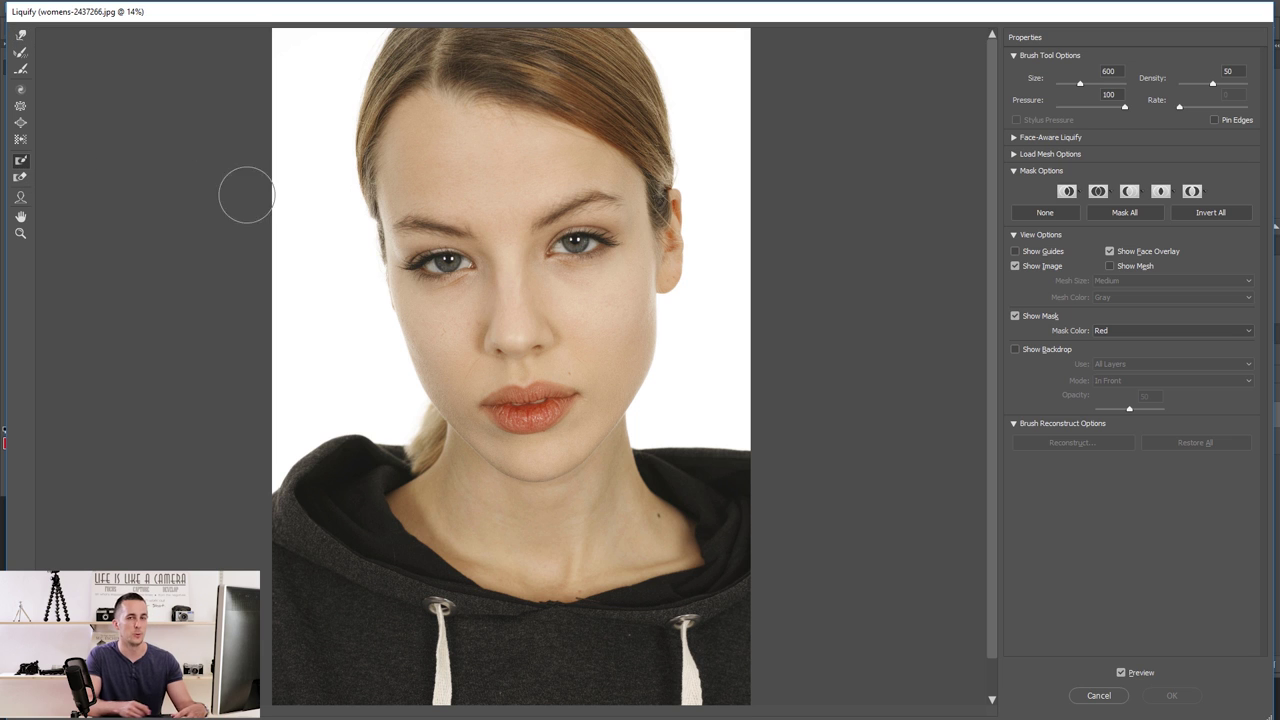
{"action": "mouse_move", "coordinate": [694, 277]}
{"action": "left_mouse_down"}
{"action": "mouse_move", "coordinate": [660, 271]}
{"action": "mouse_move", "coordinate": [664, 210]}
{"action": "mouse_move", "coordinate": [685, 230]}
{"action": "left_mouse_up"}
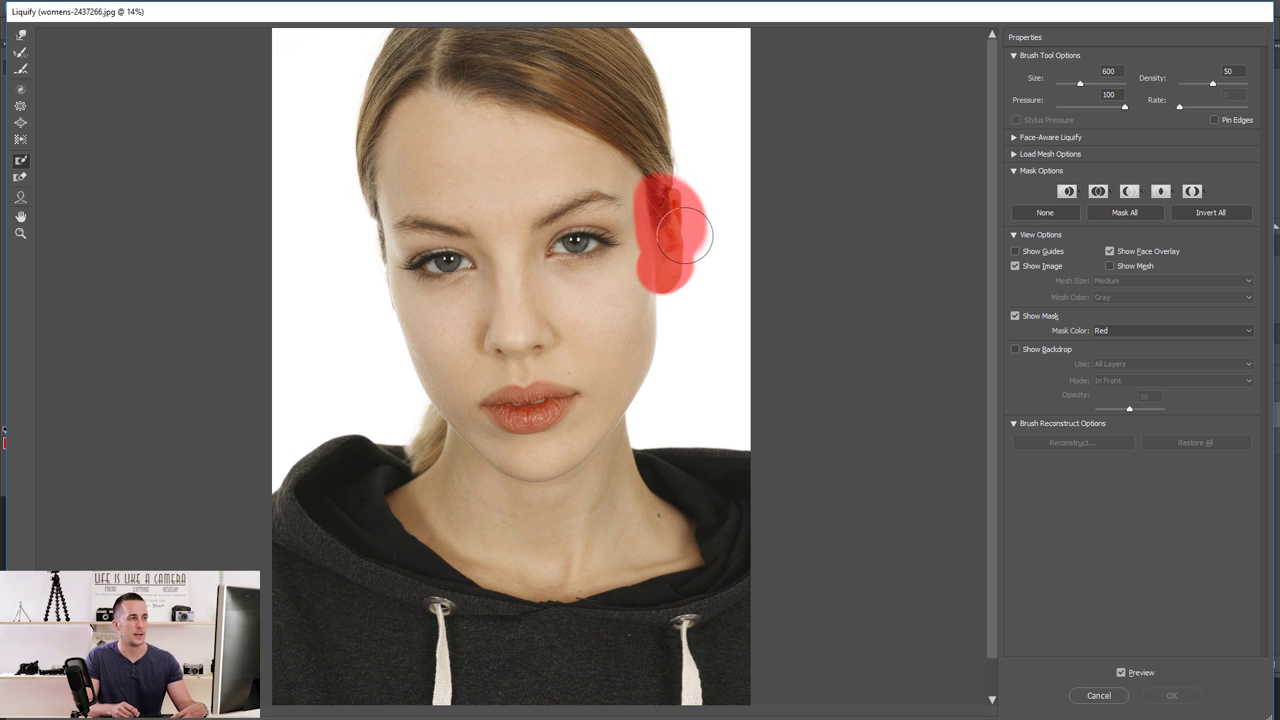
{"action": "mouse_move", "coordinate": [623, 469]}
{"action": "left_mouse_down"}
{"action": "mouse_move", "coordinate": [610, 477]}
{"action": "mouse_move", "coordinate": [617, 465]}
{"action": "mouse_move", "coordinate": [790, 464]}
{"action": "mouse_move", "coordinate": [771, 490]}
{"action": "mouse_move", "coordinate": [803, 499]}
{"action": "mouse_move", "coordinate": [650, 528]}
{"action": "mouse_move", "coordinate": [616, 504]}
{"action": "mouse_move", "coordinate": [608, 477]}
{"action": "mouse_move", "coordinate": [605, 545]}
{"action": "left_mouse_up"}
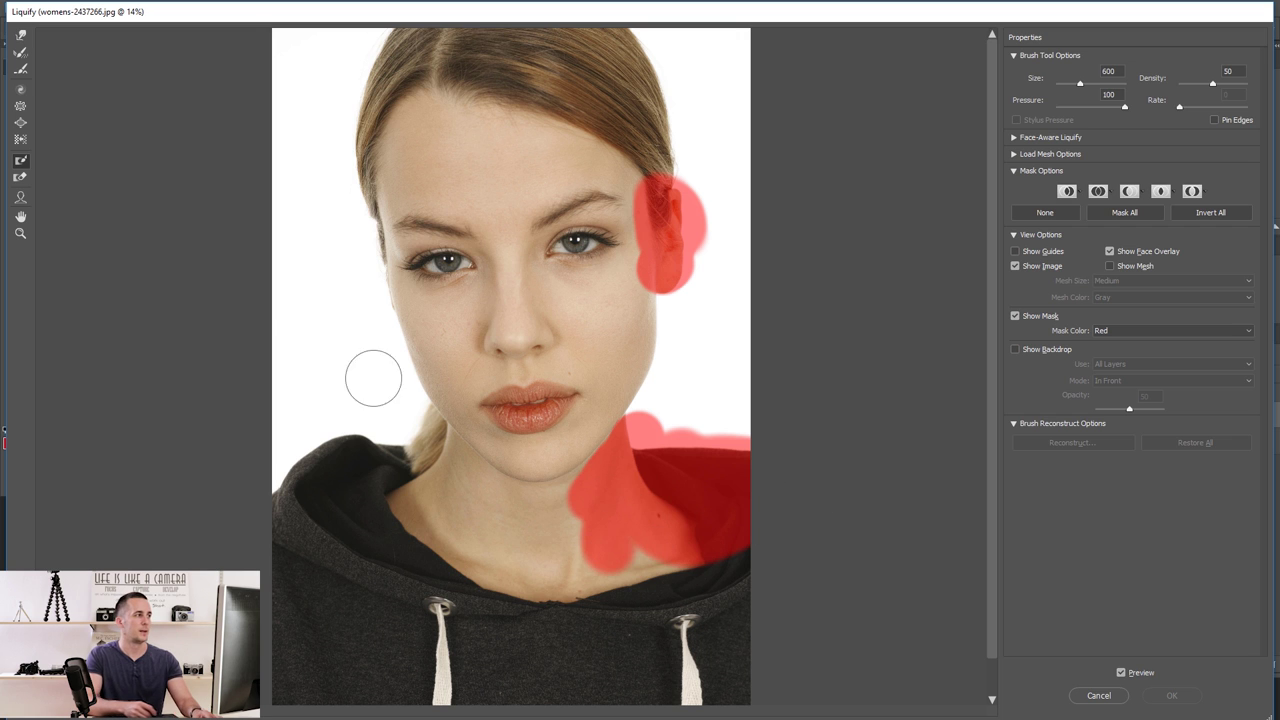
- Push the cheek between the frozen areas inward with the Forward Warp tool at size 2300
{"action": "left_click", "coordinate": [20, 37]}
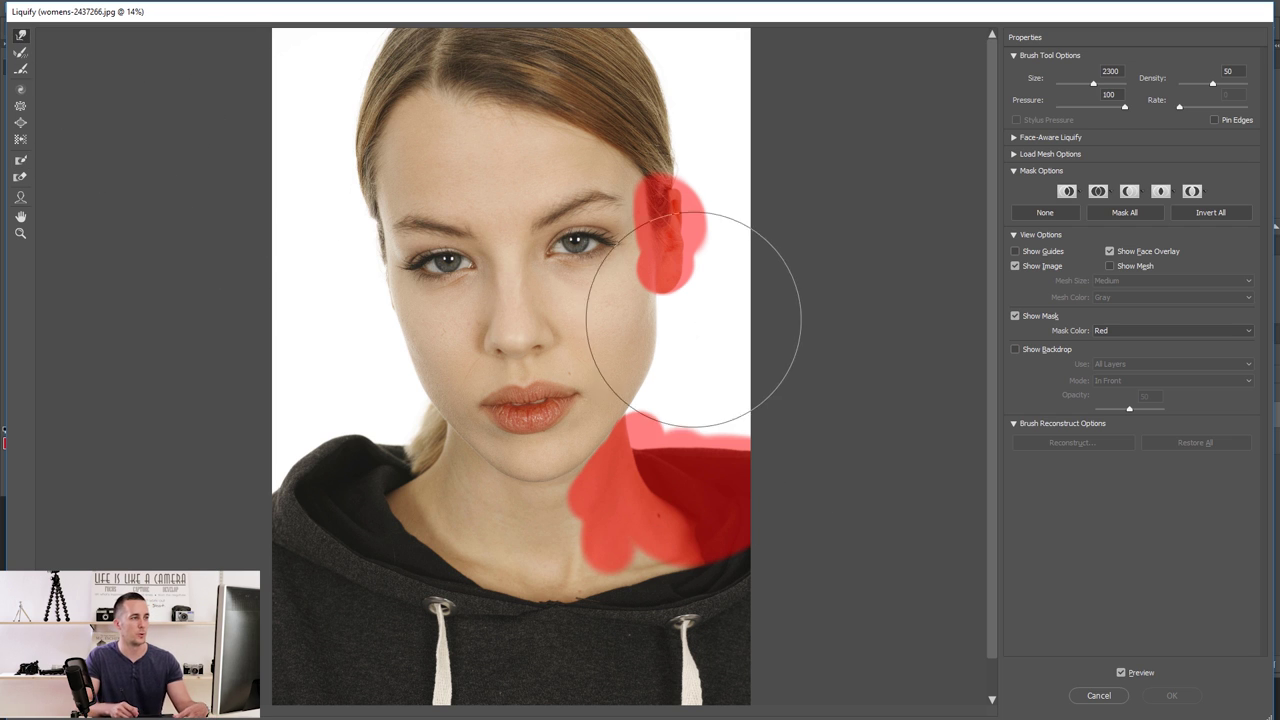
{"action": "left_click_drag", "start_coordinate": [700, 360], "coordinate": [696, 378]}
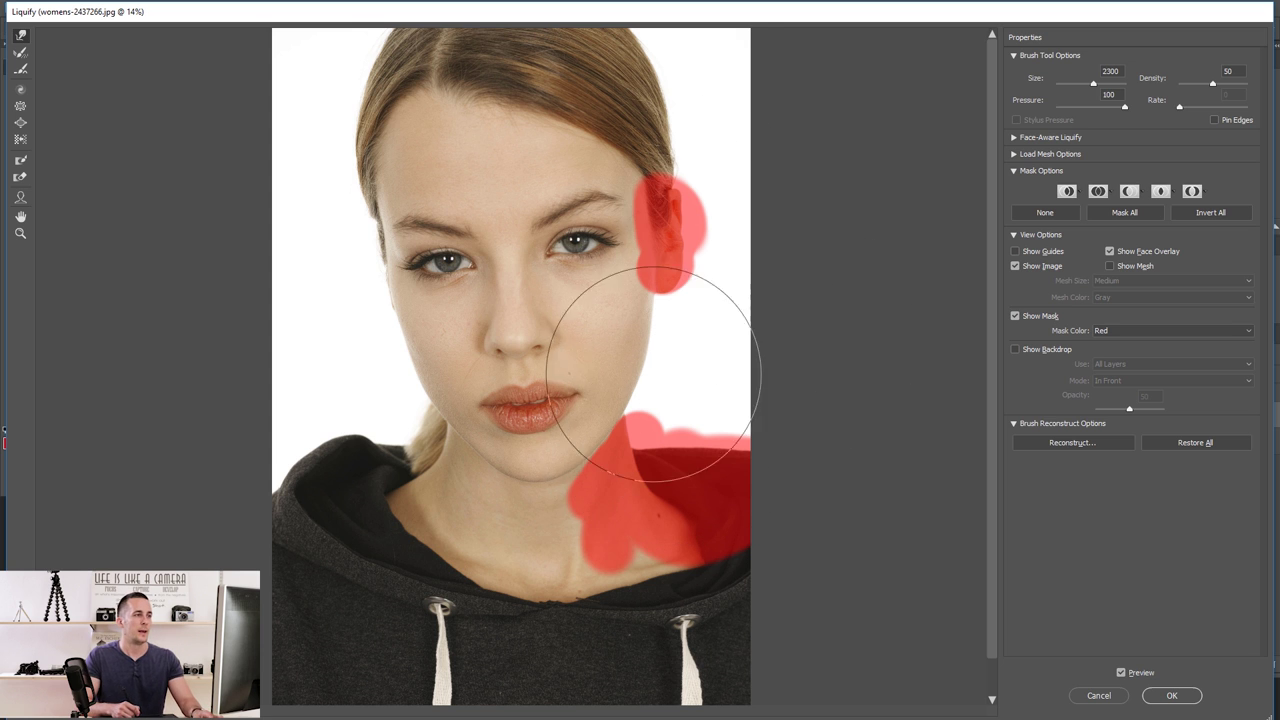
- Erase the mask over the ear with the Thaw Mask tool at size 1400 and clear all remaining mask
{"action": "left_click", "coordinate": [20, 178]}
{"action": "key", "text": "bracketleft"}
{"action": "key", "text": "bracketleft"}
{"action": "key", "text": "bracketleft"}
{"action": "key", "text": "bracketleft"}
{"action": "key", "text": "bracketleft"}
{"action": "key", "text": "bracketleft"}
{"action": "key", "text": "bracketleft"}
{"action": "key", "text": "bracketleft"}
{"action": "key", "text": "bracketleft"}
{"action": "left_click_drag", "start_coordinate": [640, 215], "coordinate": [680, 229]}
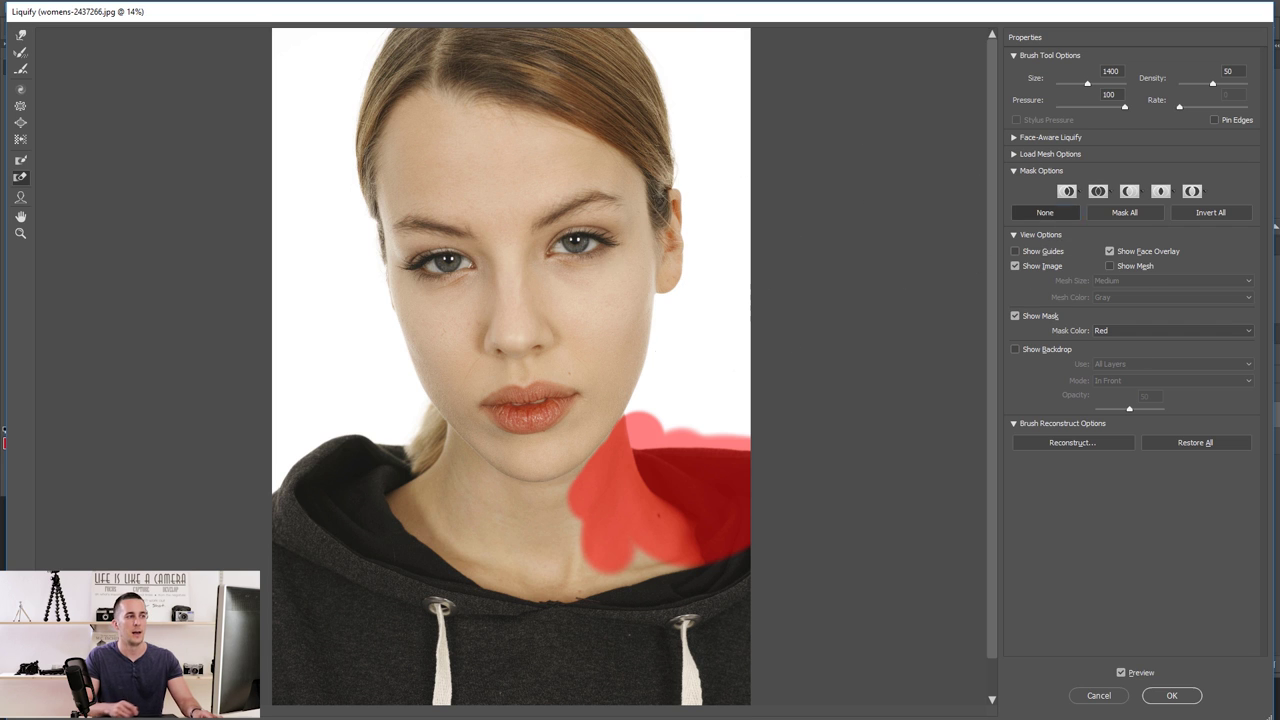
{"action": "left_click", "coordinate": [1045, 212]}
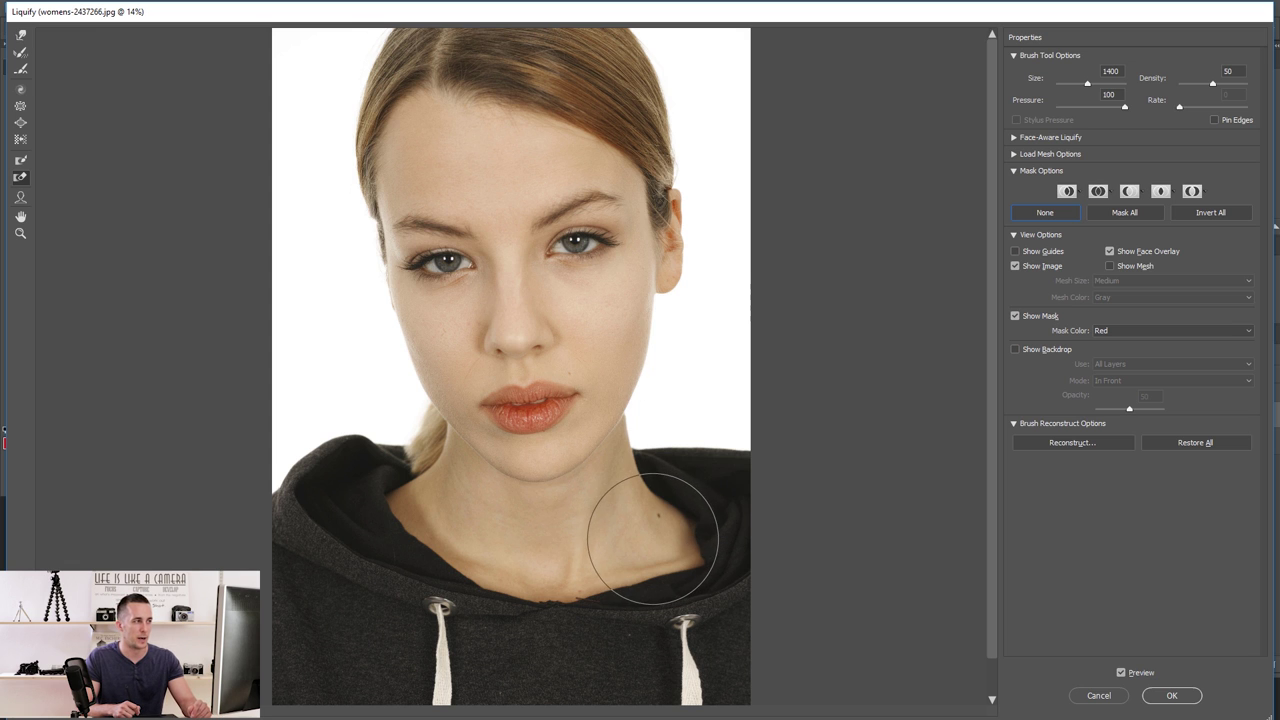
- Examine the eyes and nose up close with the Zoom and Hand tools, and fit the whole portrait back in view
{"action": "left_click", "coordinate": [20, 233]}
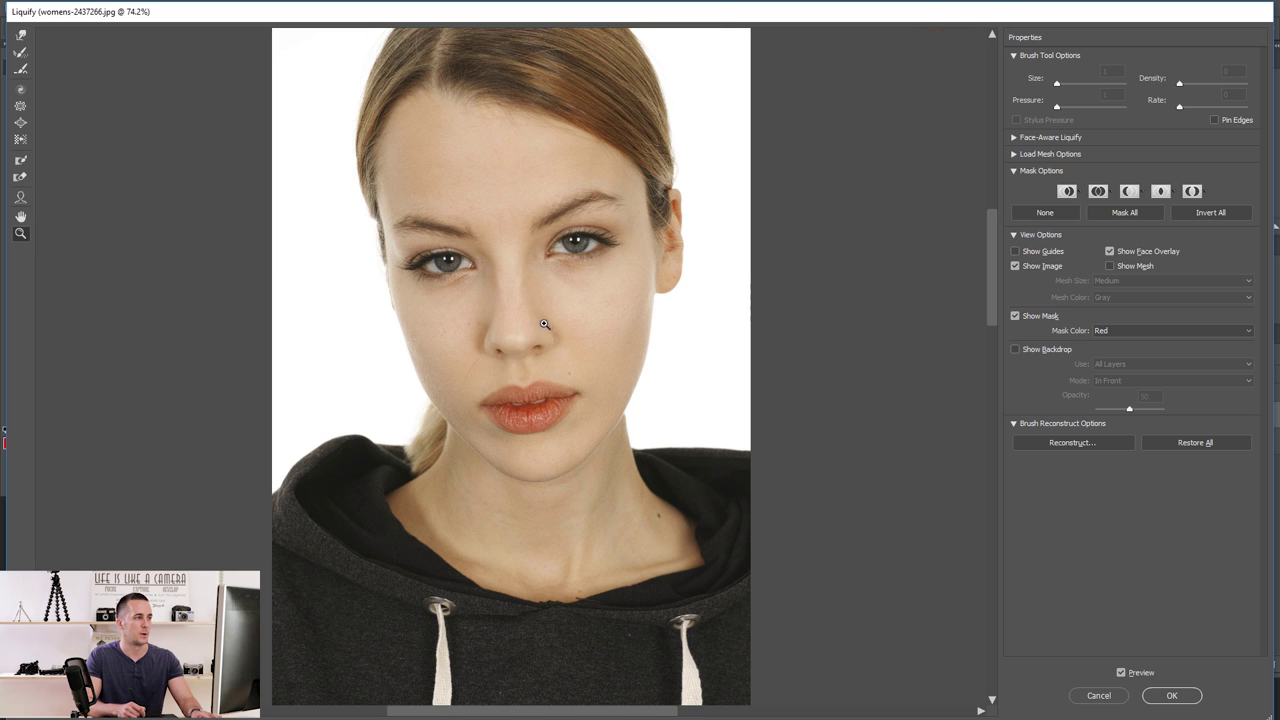
{"action": "left_click_drag", "start_coordinate": [543, 343], "coordinate": [383, 316]}
{"action": "left_click", "coordinate": [20, 216]}
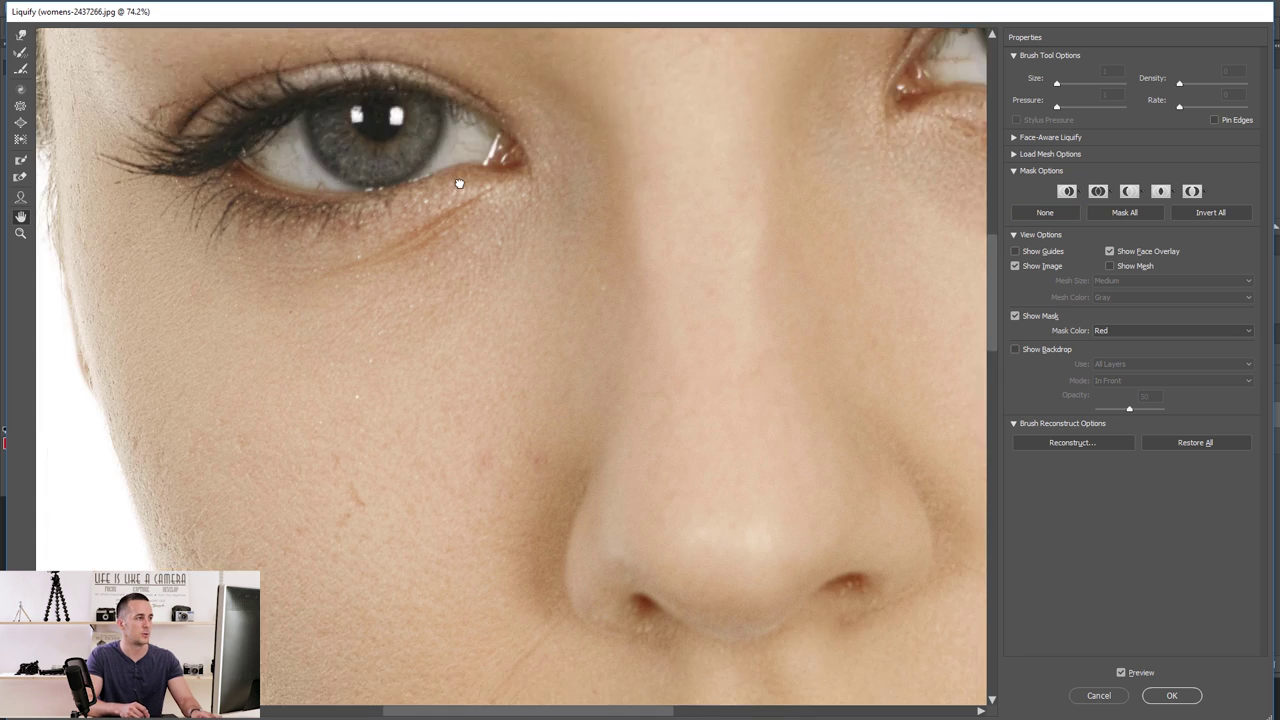
{"action": "left_click_drag", "start_coordinate": [611, 389], "coordinate": [611, 289]}
{"action": "mouse_move", "coordinate": [758, 42]}
{"action": "left_mouse_down"}
{"action": "mouse_move", "coordinate": [638, 282]}
{"action": "mouse_move", "coordinate": [638, 238]}
{"action": "left_mouse_up"}
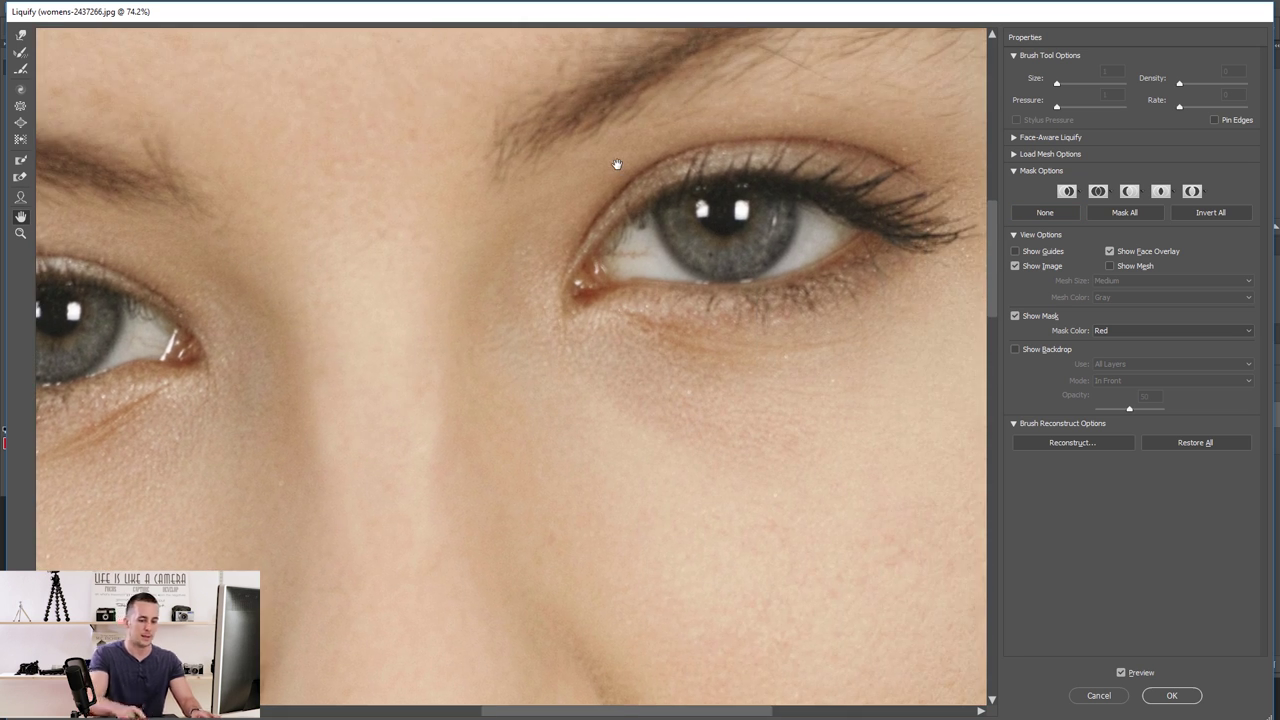
{"action": "key", "text": "ctrl+0"}
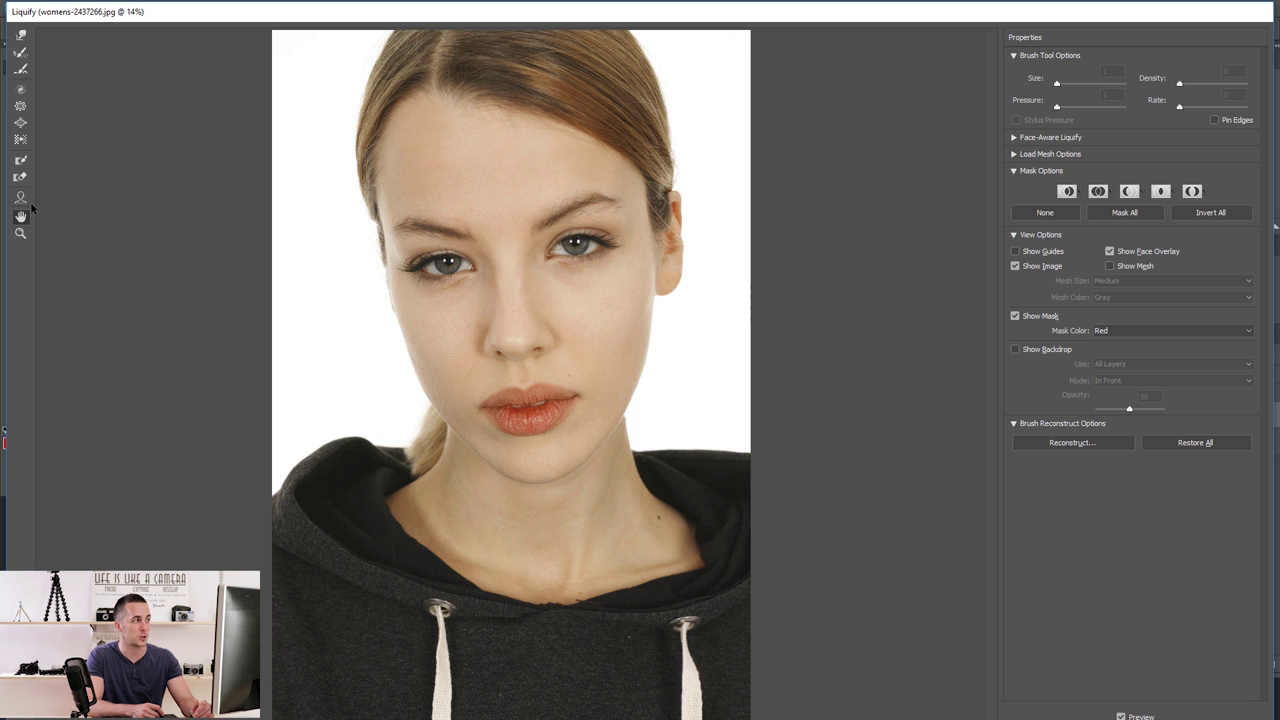
- Activate the Face tool and show the Face-Aware Liquify settings for Face #1
{"action": "left_click", "coordinate": [21, 199]}
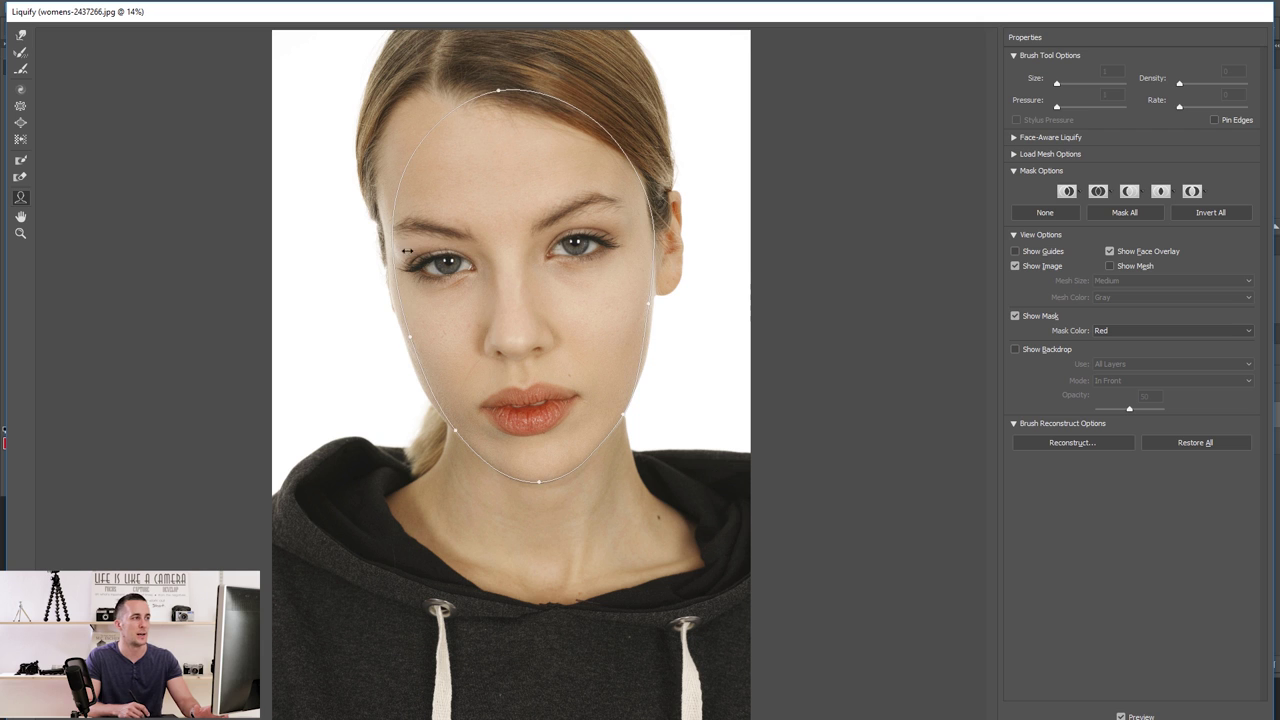
{"action": "mouse_move", "coordinate": [477, 193]}
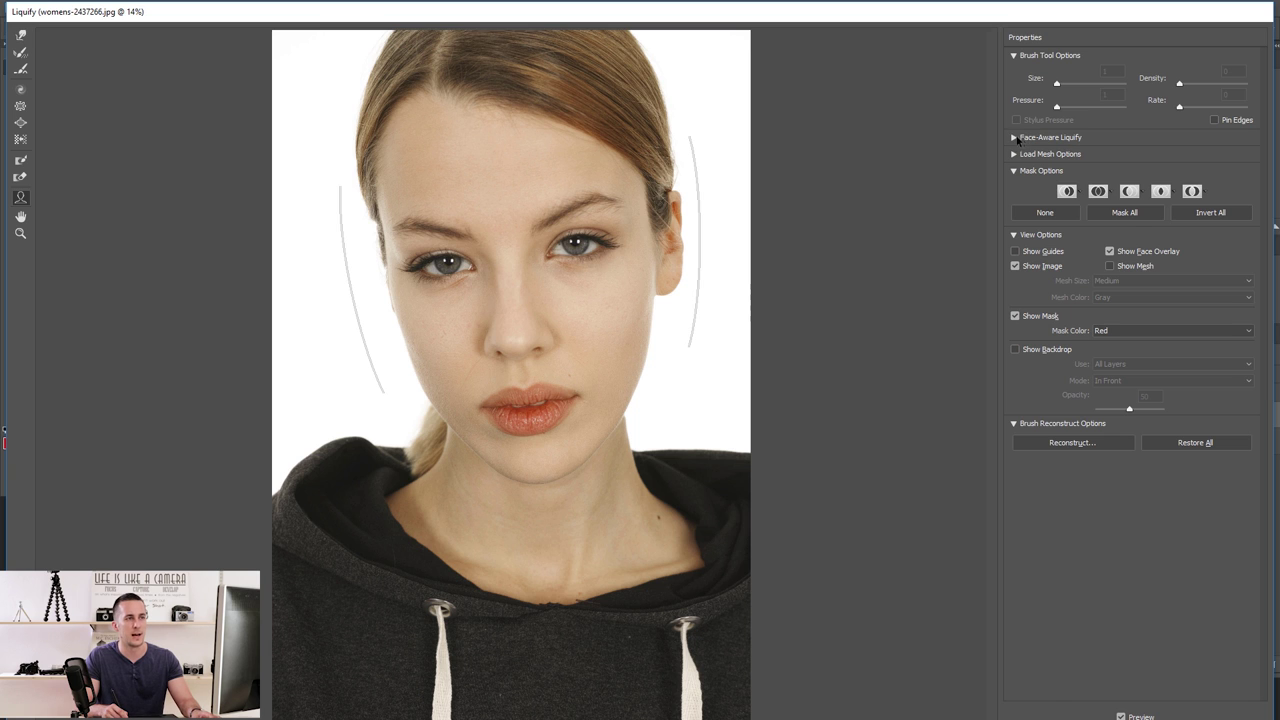
{"action": "left_click", "coordinate": [1015, 138]}
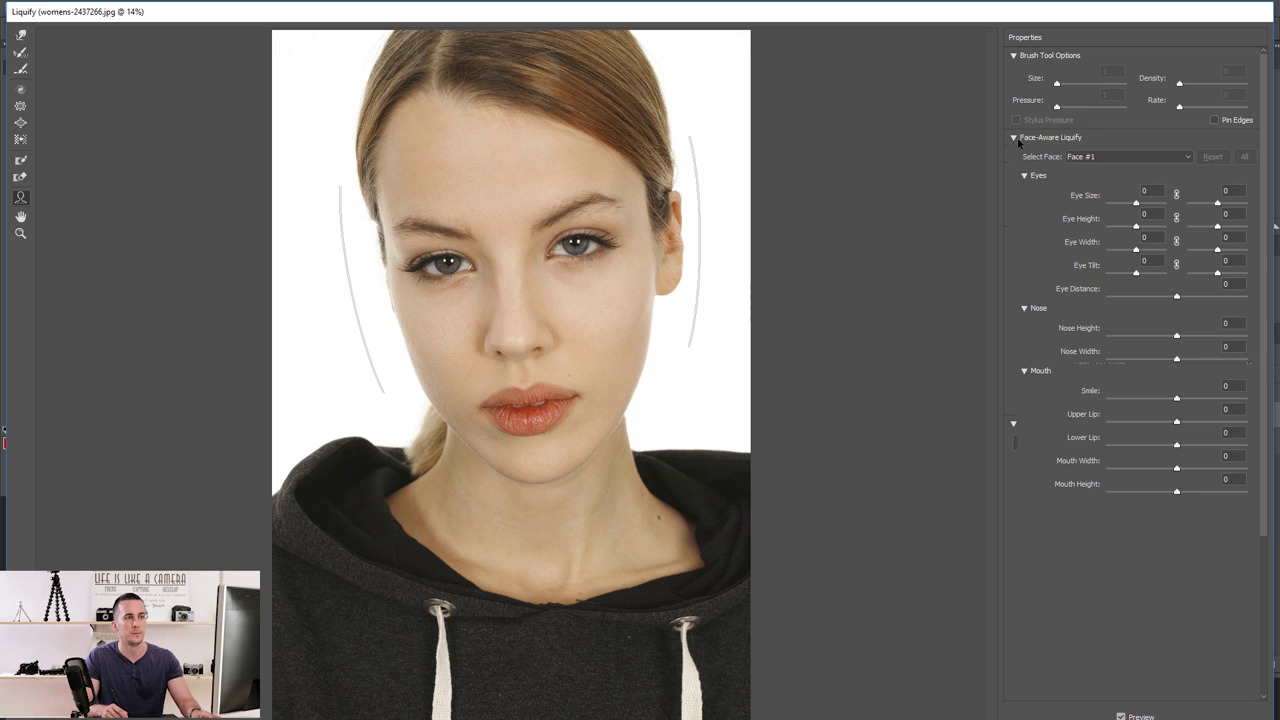
{"action": "left_click", "coordinate": [1100, 157]}
{"action": "left_click", "coordinate": [1102, 166]}
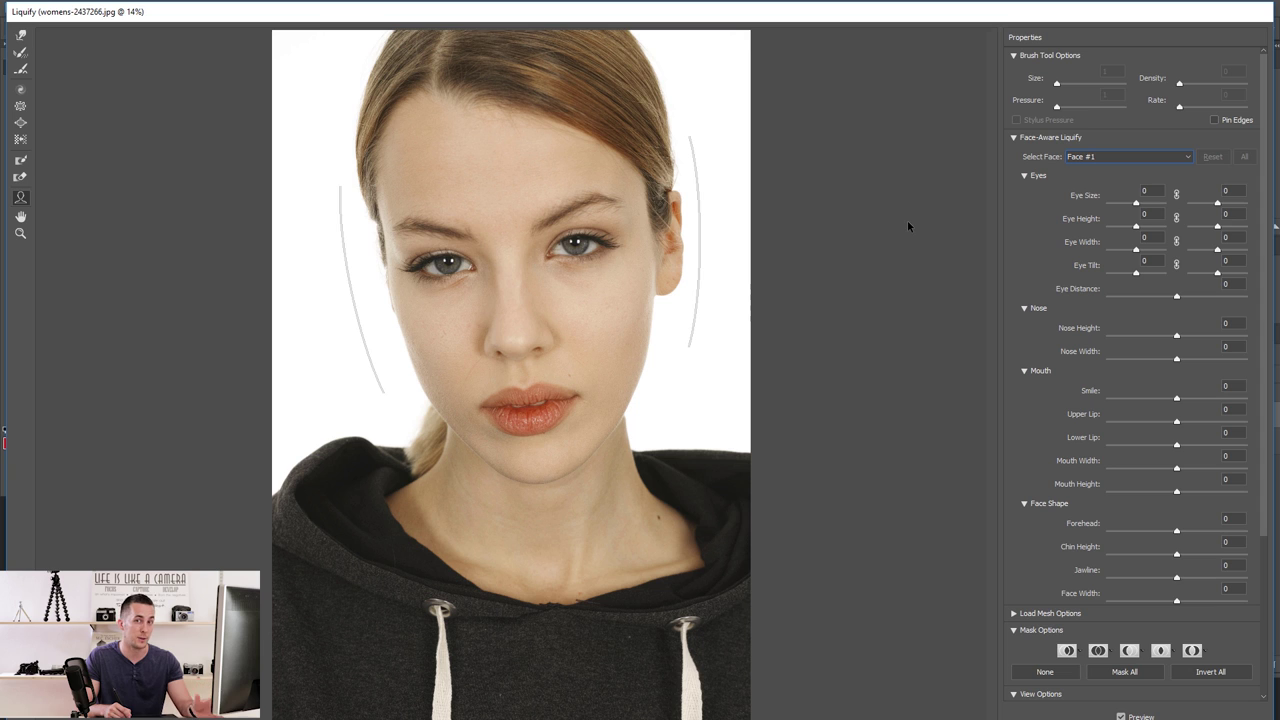
{"action": "left_click", "coordinate": [1120, 157]}
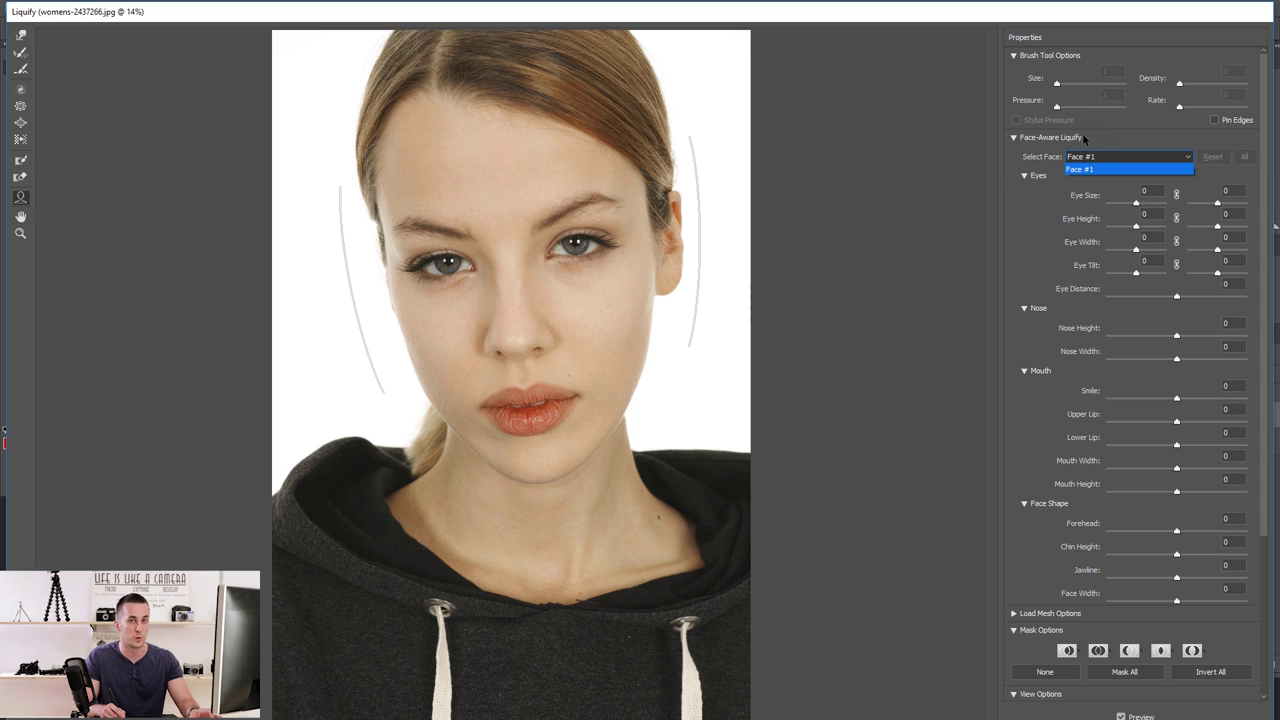
{"action": "left_click", "coordinate": [957, 174]}
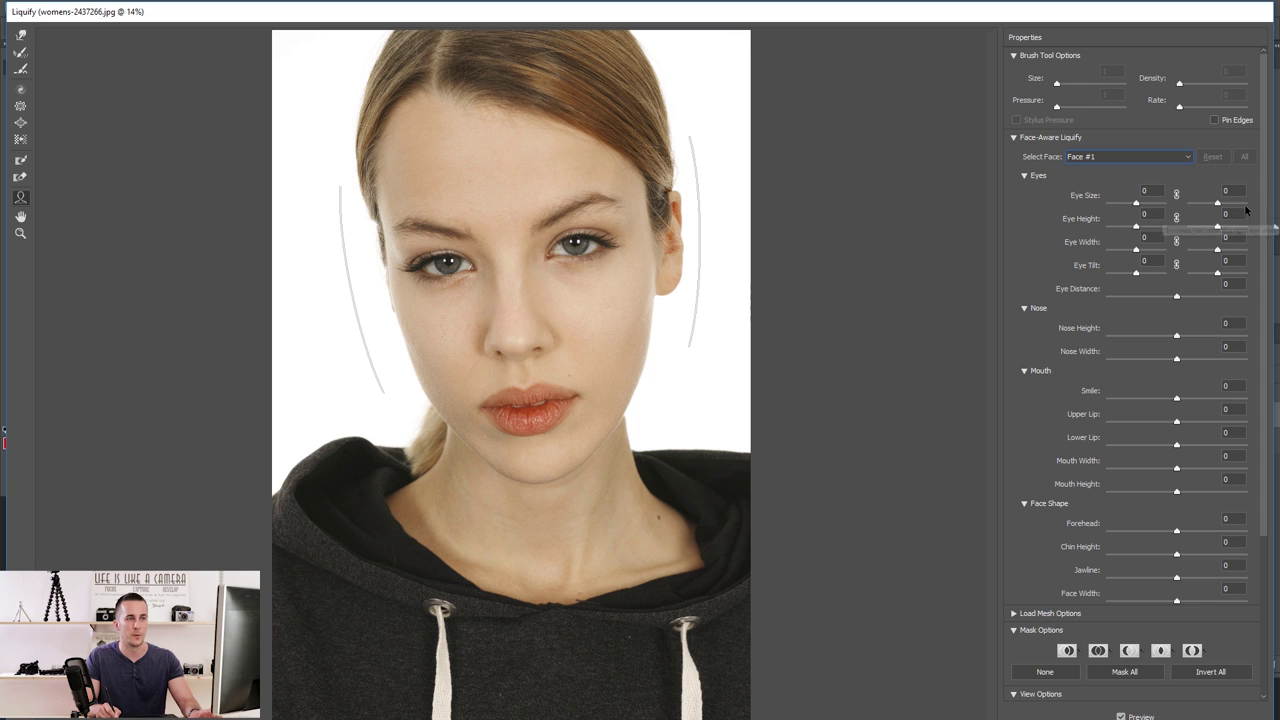
- Try separate Eye Size values, including 45 and -8 for the left eye and 43 and 3 for the right eye
{"action": "left_click_drag", "start_coordinate": [1135, 202], "coordinate": [1121, 208]}
{"action": "key", "text": "shift+Up"}
{"action": "key", "text": "shift+Up"}
{"action": "key", "text": "shift+Up"}
{"action": "key", "text": "shift+Up"}
{"action": "key", "text": "shift+Up"}
{"action": "key", "text": "shift+Up"}
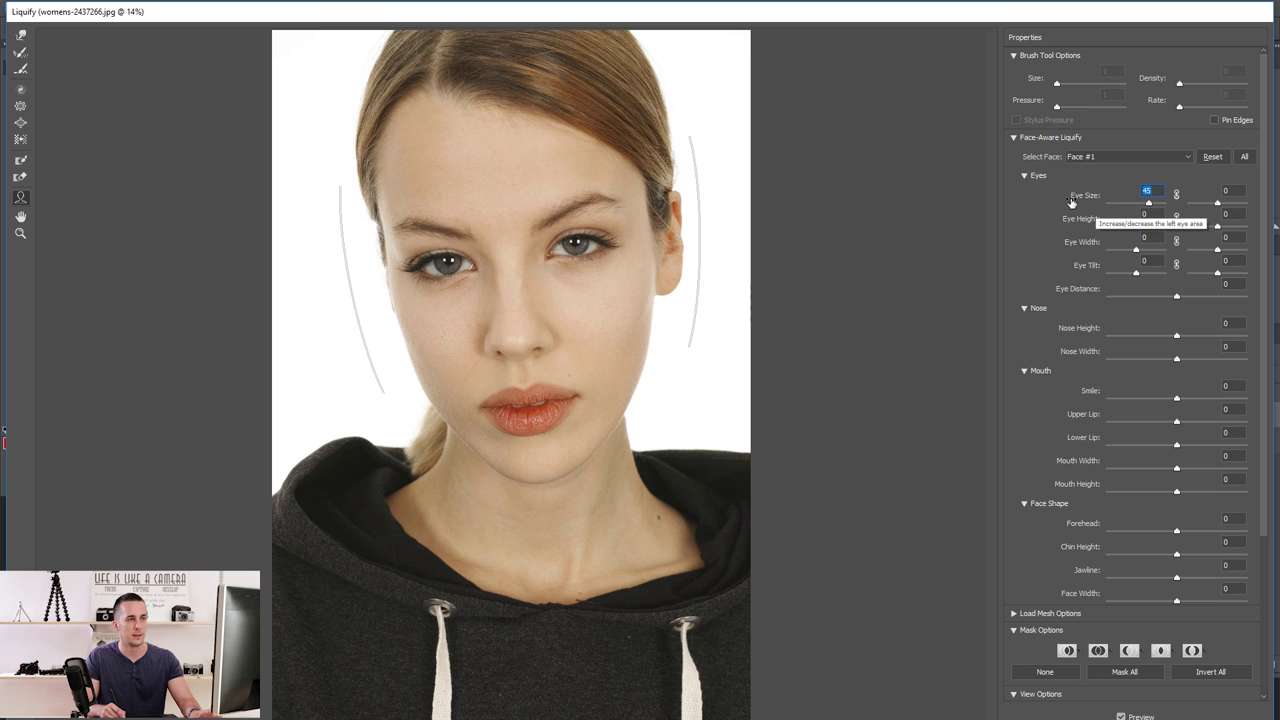
{"action": "type", "text": "-8"}
{"action": "key", "text": "Return"}
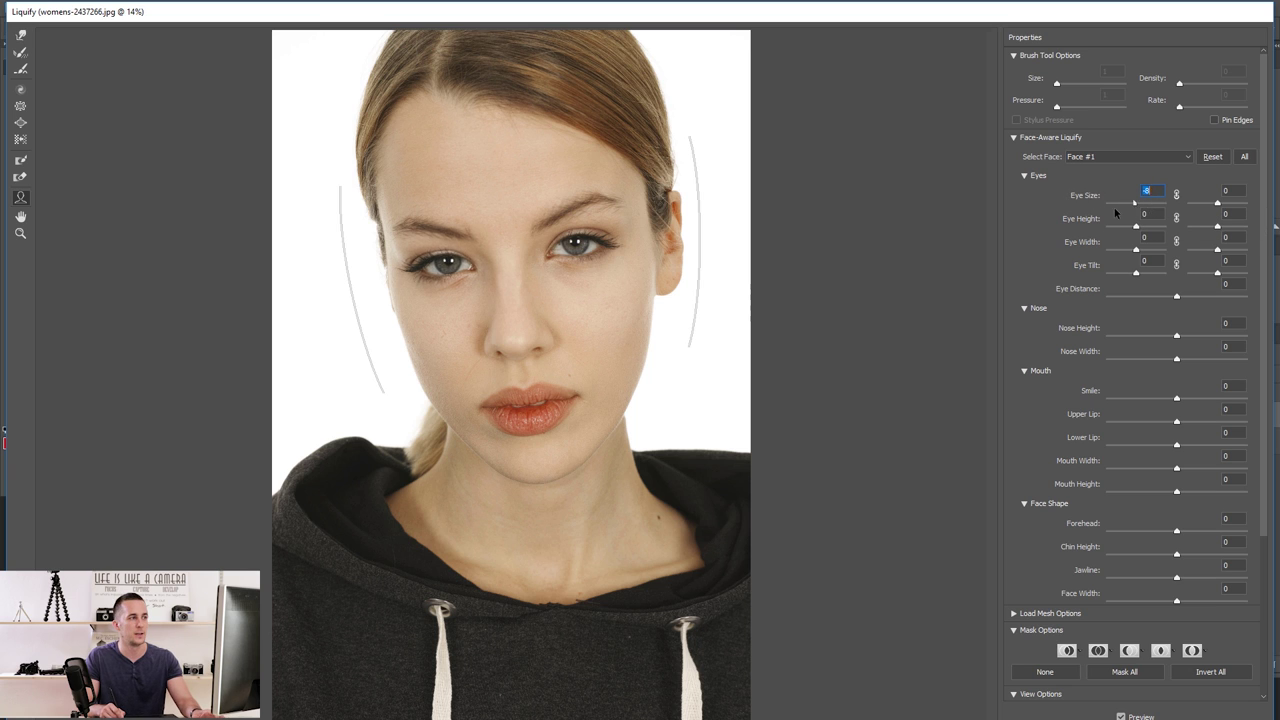
{"action": "left_click_drag", "start_coordinate": [1218, 203], "coordinate": [1222, 203]}
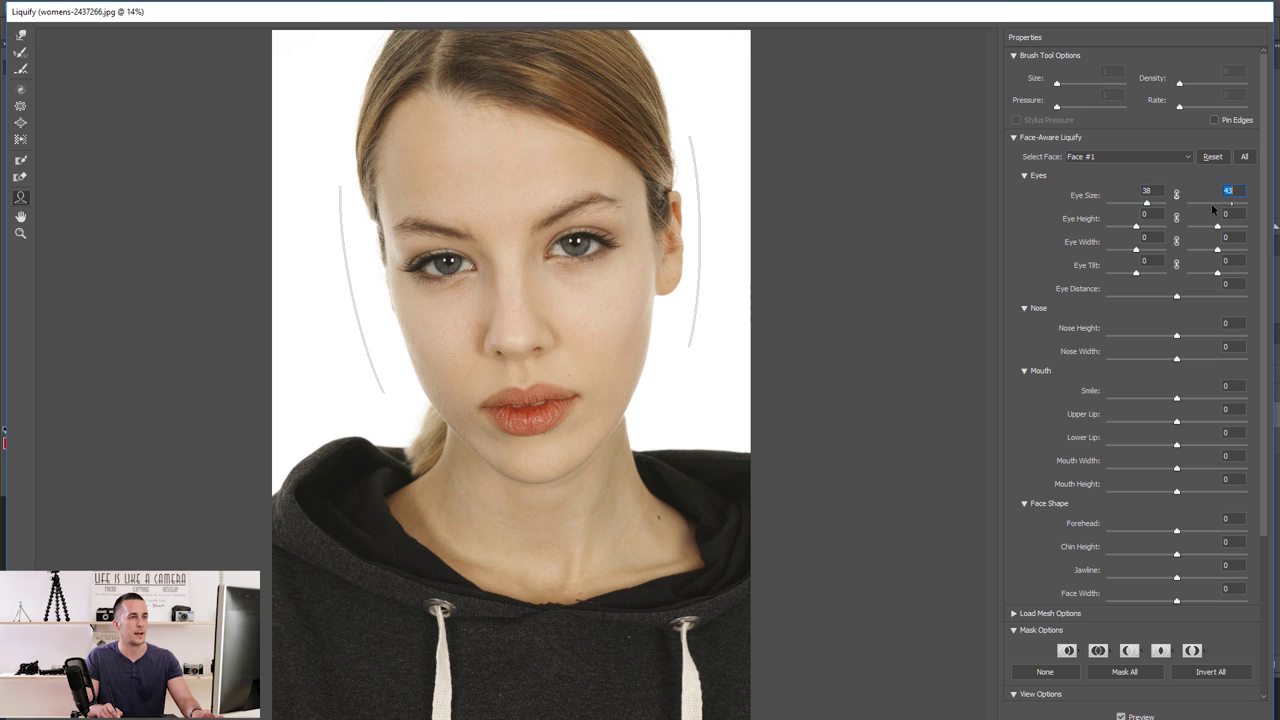
{"action": "type", "text": "3"}
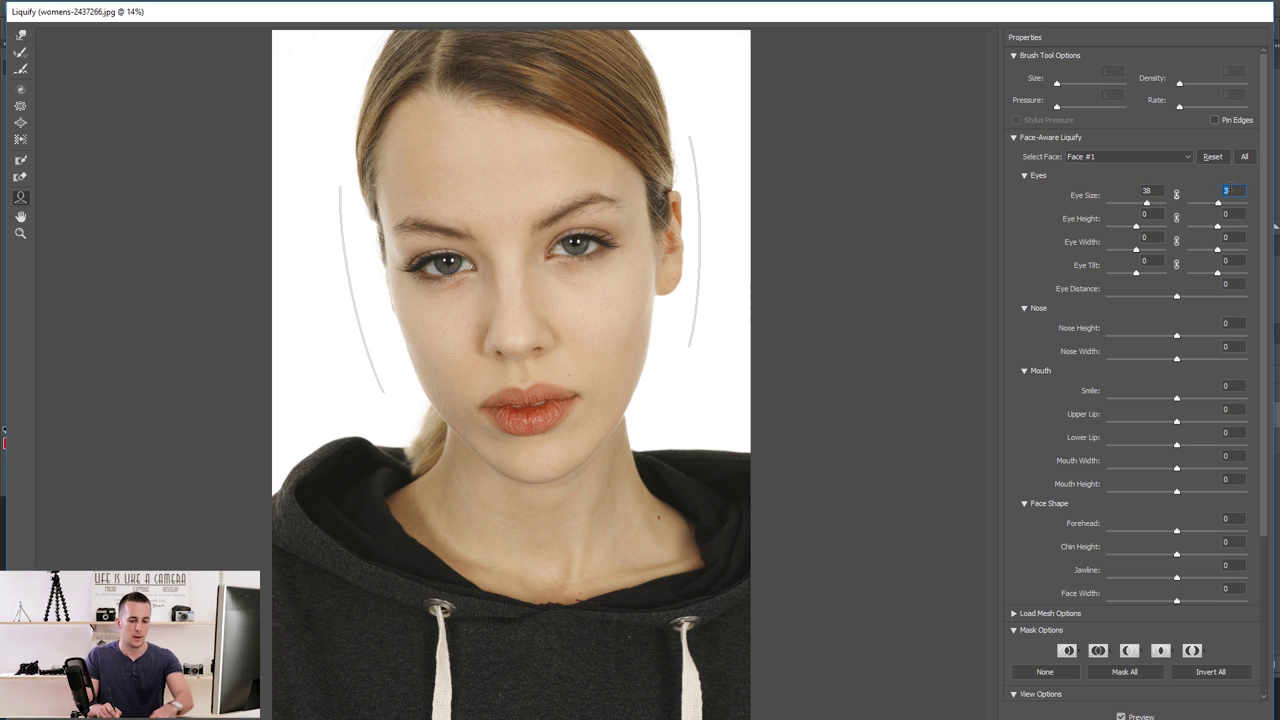
- Reset both Eye Size values to 0 and link the left and right eye sizes
{"action": "double_click", "coordinate": [1157, 190]}
{"action": "type", "text": "0"}
{"action": "key", "text": "Return"}
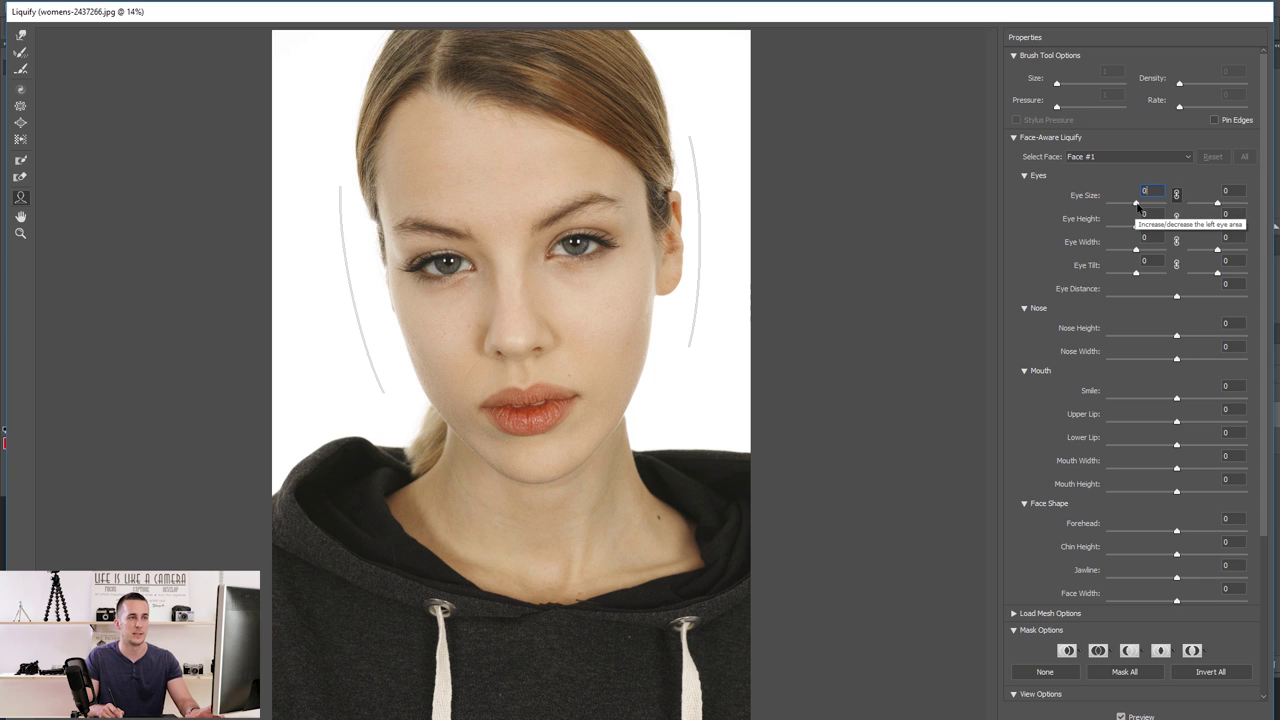
- Try a linked Eye Size of -31 and return it to 0, and try a left Eye Height of 15 and Eye Width of 54
{"action": "mouse_move", "coordinate": [1136, 204]}
{"action": "left_mouse_down"}
{"action": "mouse_move", "coordinate": [1160, 204]}
{"action": "mouse_move", "coordinate": [1128, 208]}
{"action": "left_mouse_up"}
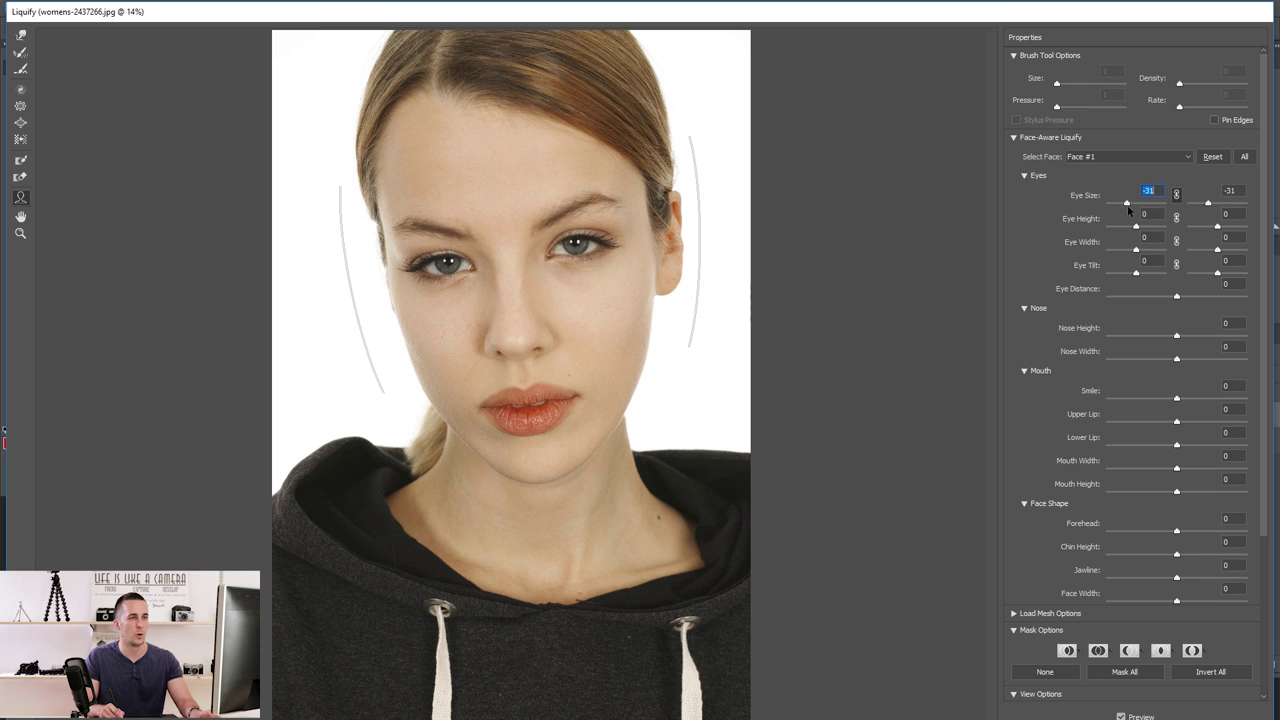
{"action": "type", "text": "0"}
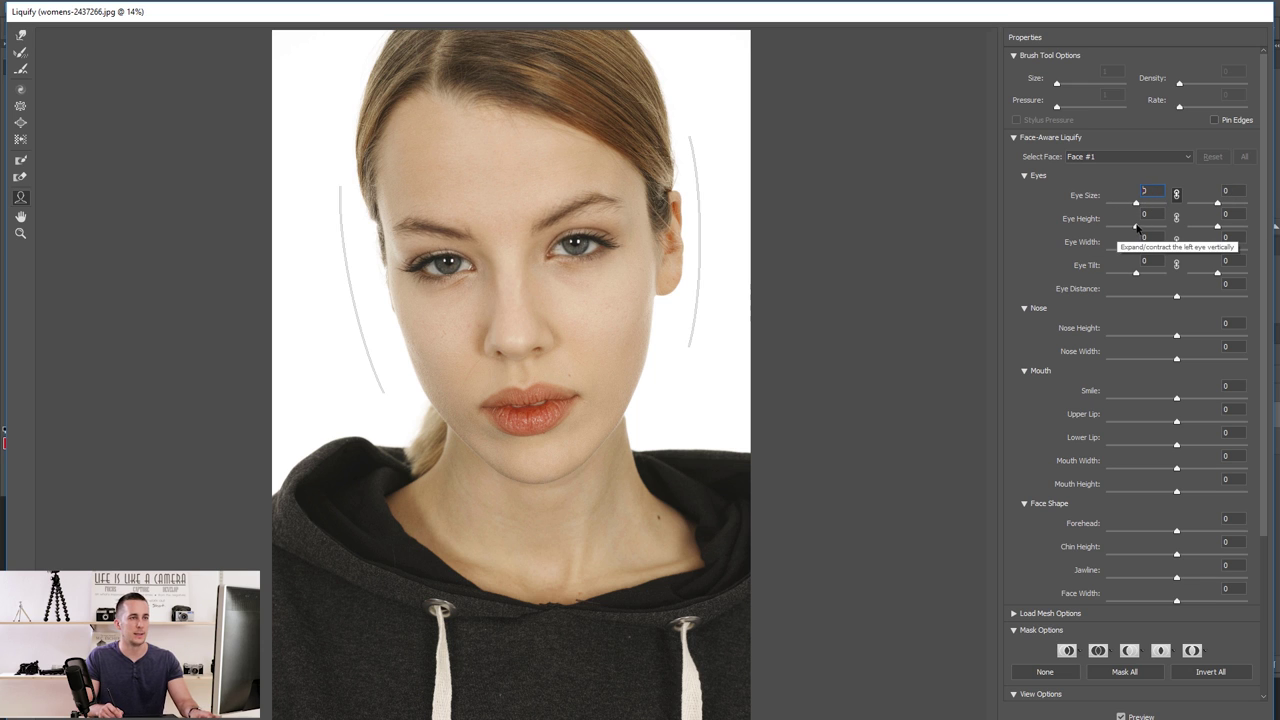
{"action": "mouse_move", "coordinate": [1135, 228]}
{"action": "left_mouse_down"}
{"action": "mouse_move", "coordinate": [1160, 230]}
{"action": "mouse_move", "coordinate": [1118, 231]}
{"action": "left_mouse_up"}
{"action": "key", "text": "Tab"}
{"action": "type", "text": "-63"}
{"action": "key", "text": "Return"}
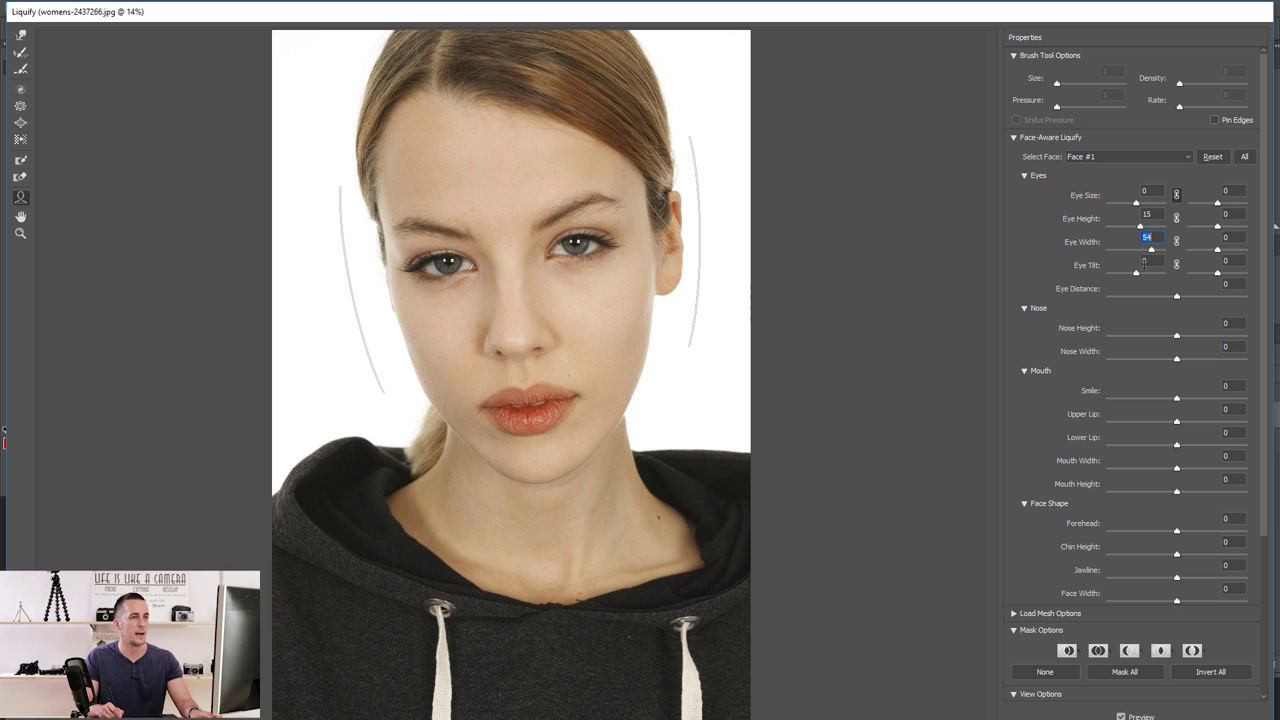
{"action": "left_click", "coordinate": [1144, 262]}
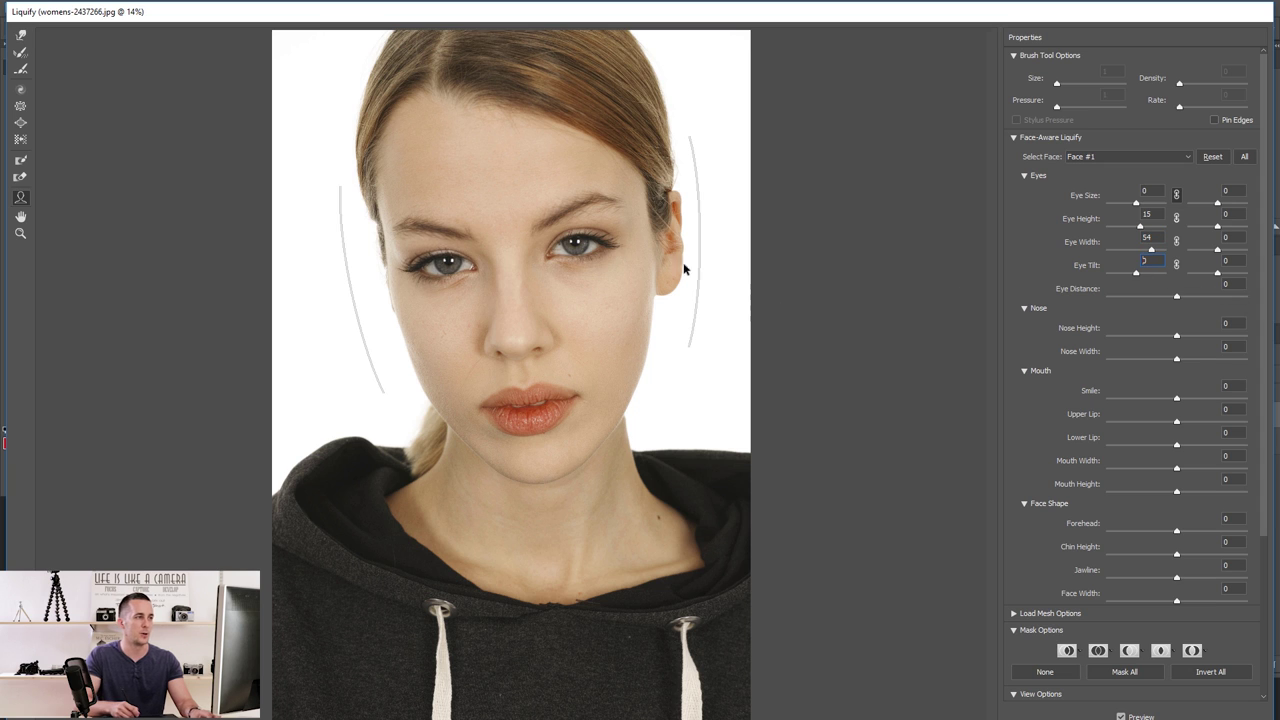
- Try reshaping the eye directly on the portrait, with linked Eye Size values of -63 and 94, right Eye Height -17 and right Eye Tilt 63
{"action": "mouse_move", "coordinate": [582, 223]}
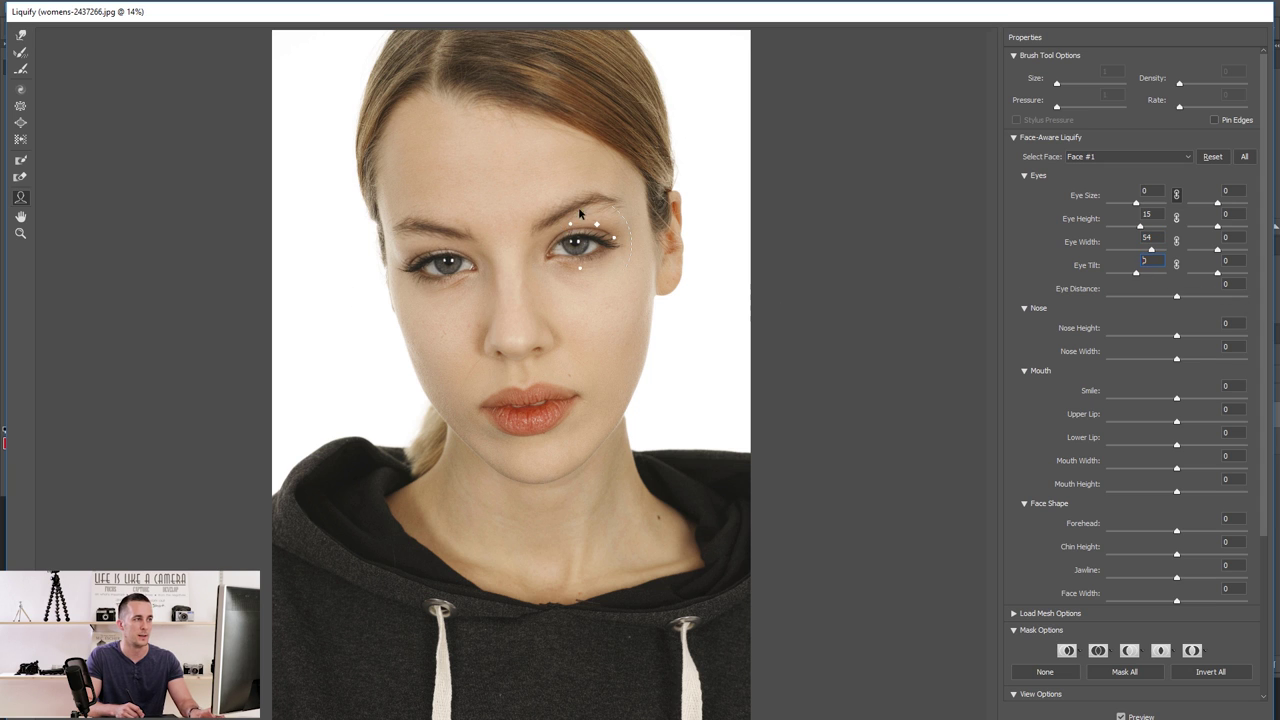
{"action": "left_click_drag", "start_coordinate": [571, 222], "coordinate": [599, 227]}
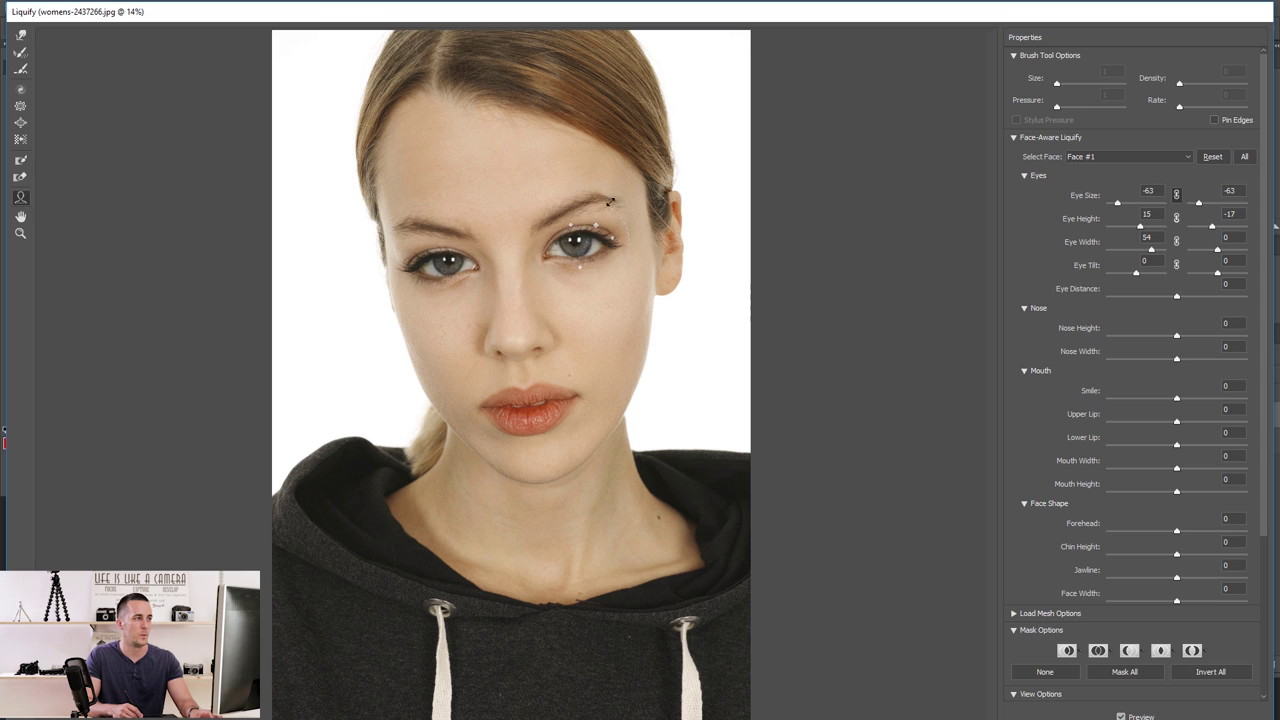
{"action": "left_click_drag", "start_coordinate": [588, 231], "coordinate": [498, 282]}
{"action": "left_click_drag", "start_coordinate": [595, 219], "coordinate": [602, 214]}
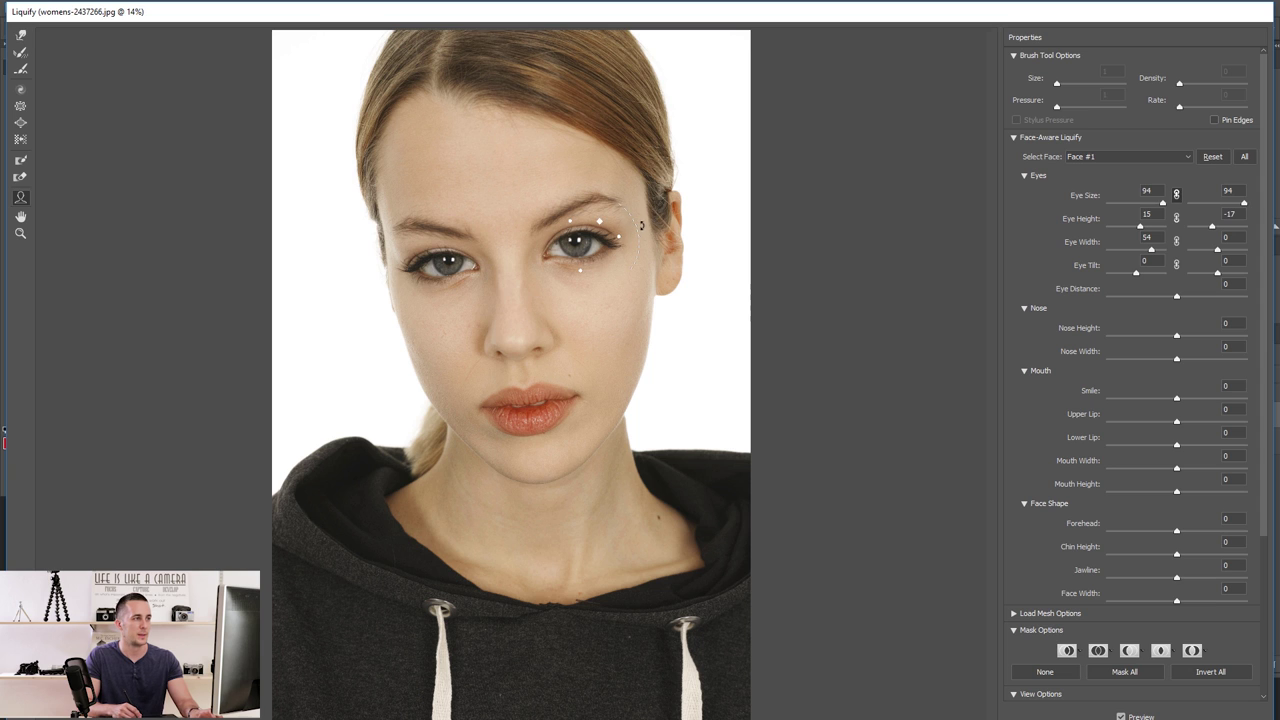
{"action": "left_click_drag", "start_coordinate": [631, 183], "coordinate": [645, 228]}
- Try reshaping the nose and mouth on the portrait with Nose Height 100, Nose Width -100, Smile 100, Lower Lip 100 and Mouth Width 19
{"action": "mouse_move", "coordinate": [511, 351]}
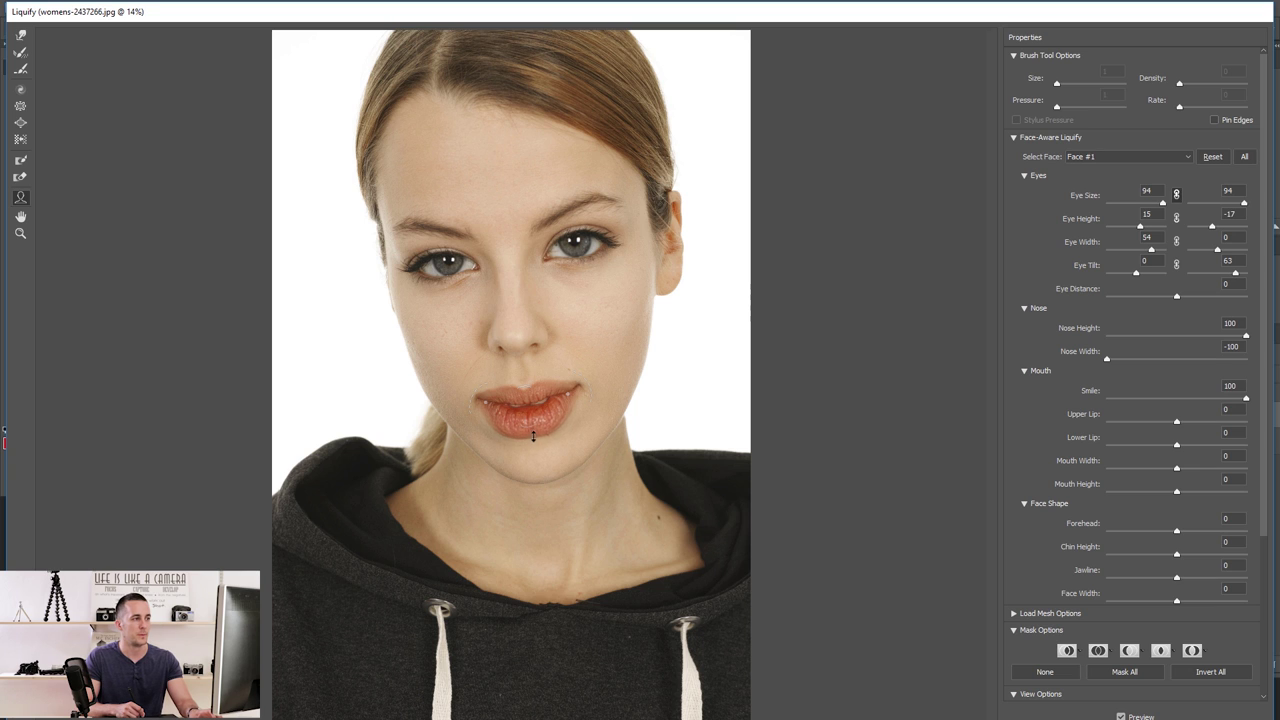
{"action": "left_click_drag", "start_coordinate": [538, 451], "coordinate": [531, 399]}
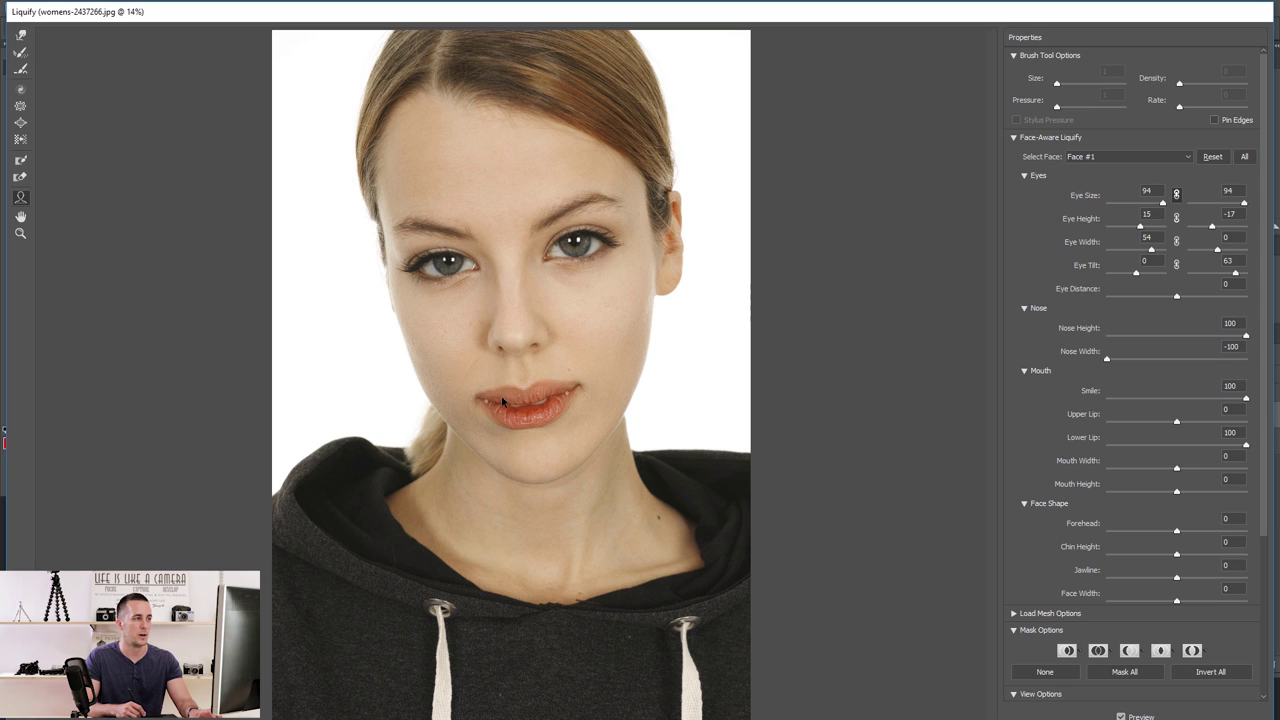
{"action": "left_click_drag", "start_coordinate": [473, 405], "coordinate": [425, 422]}
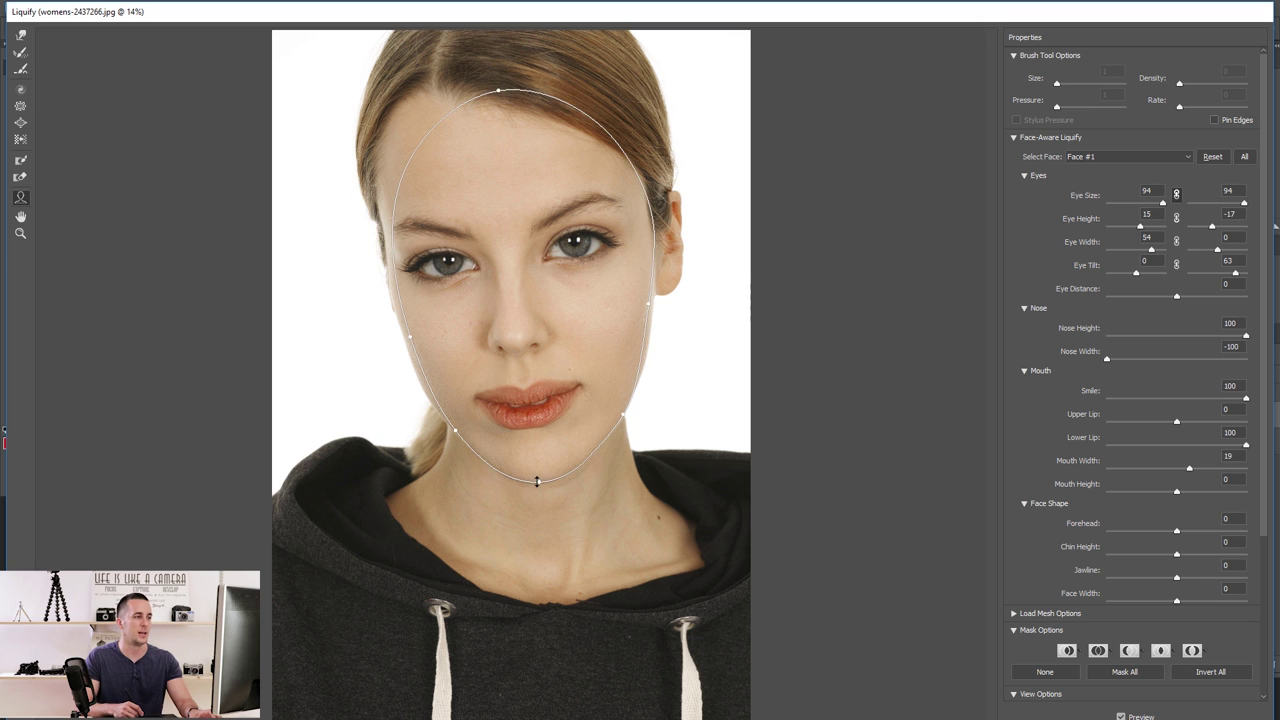
- Try Forehead -54, Chin Height -6, Jawline 100 and Face Width 92, and reset all Face #1 adjustments
{"action": "scroll", "coordinate": [1264, 431], "scroll_direction": "down", "scroll_amount": 2}
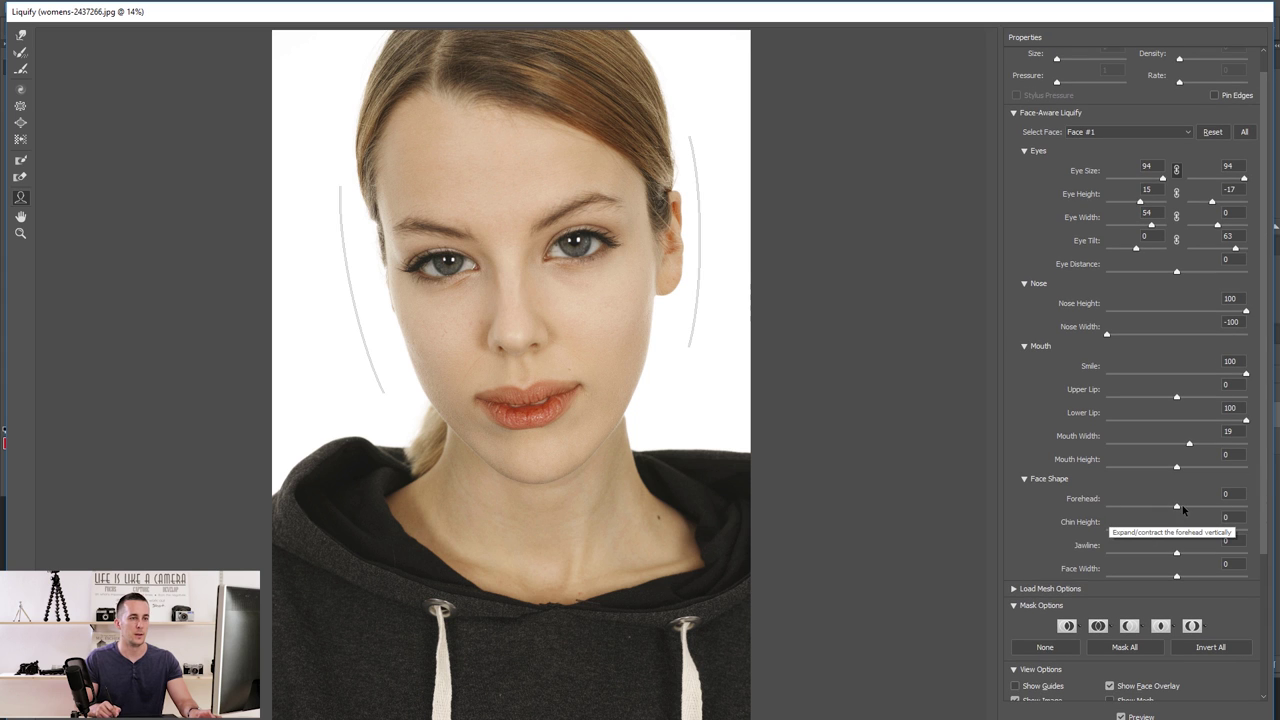
{"action": "mouse_move", "coordinate": [489, 95]}
{"action": "left_click_drag", "start_coordinate": [497, 90], "coordinate": [497, 102]}
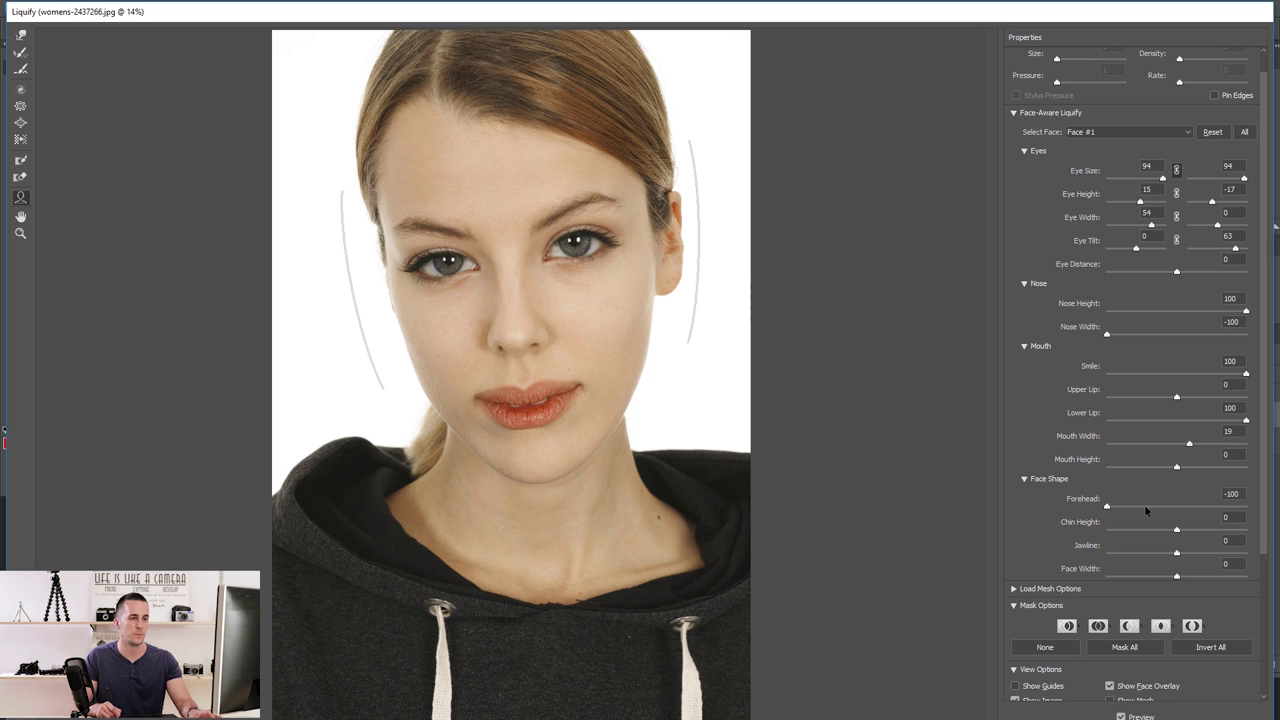
{"action": "left_click_drag", "start_coordinate": [1108, 507], "coordinate": [1258, 552]}
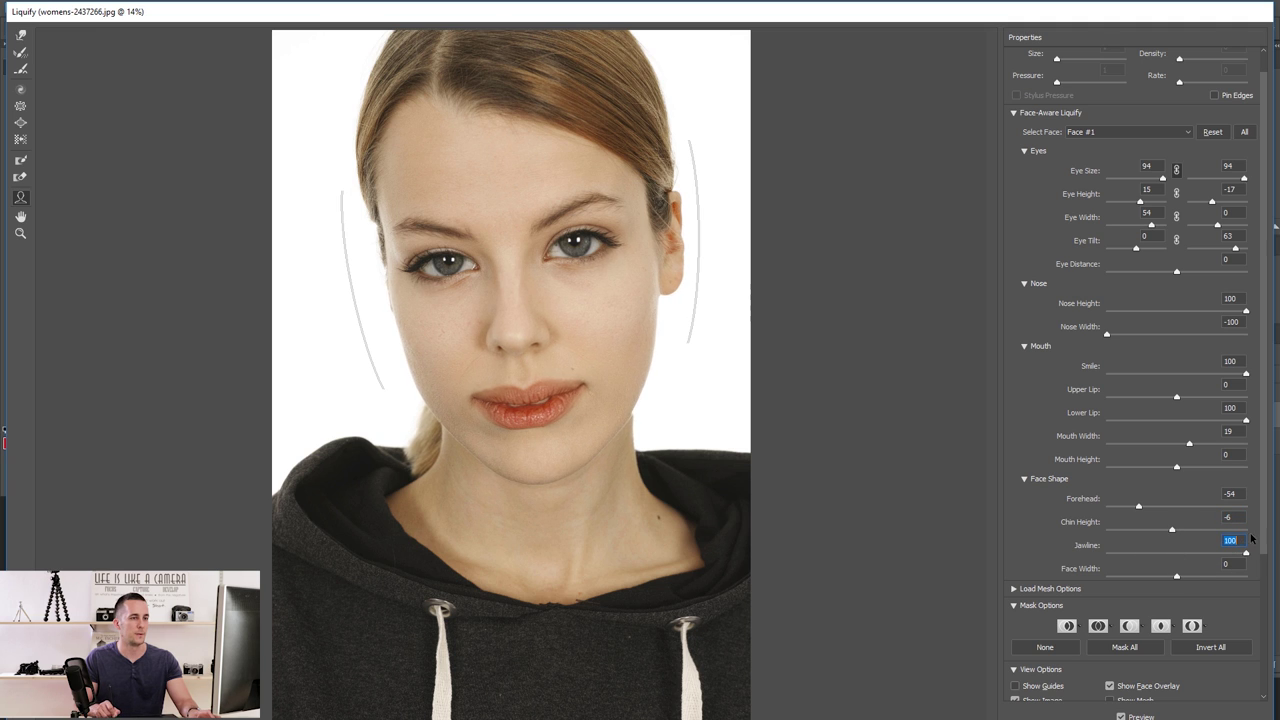
{"action": "left_click_drag", "start_coordinate": [1178, 578], "coordinate": [1260, 555]}
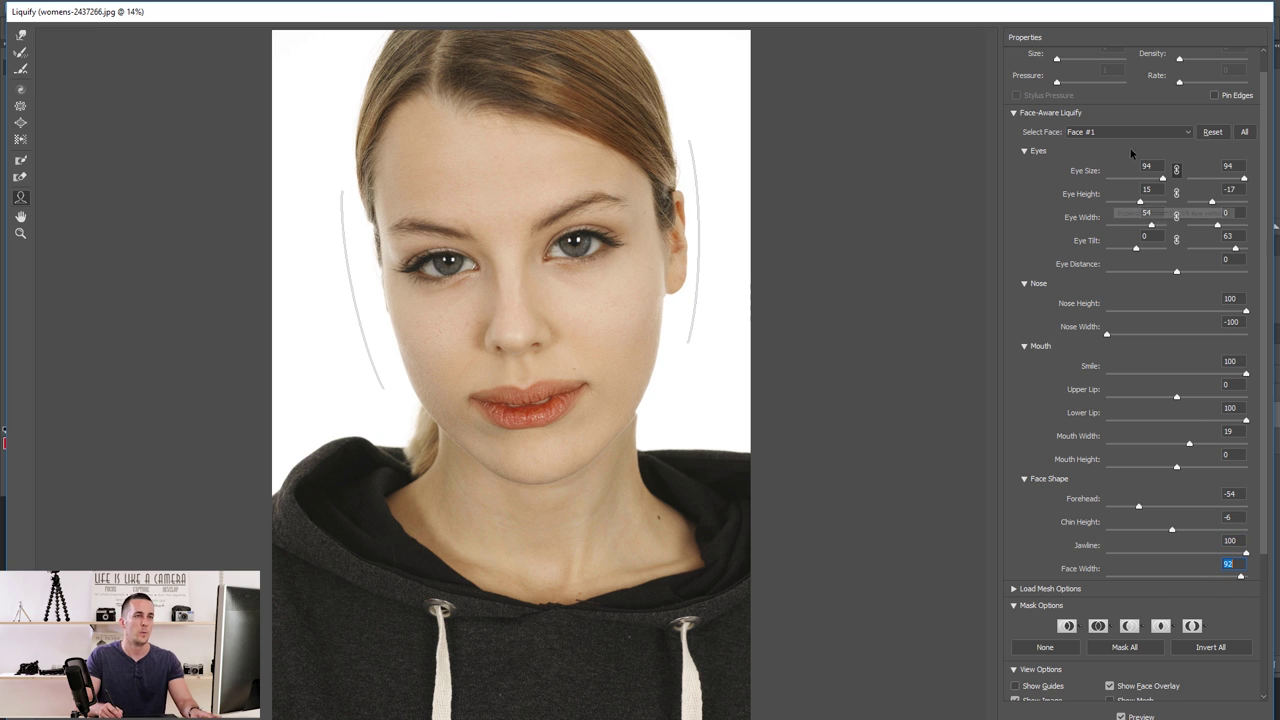
{"action": "left_click", "coordinate": [1210, 134]}
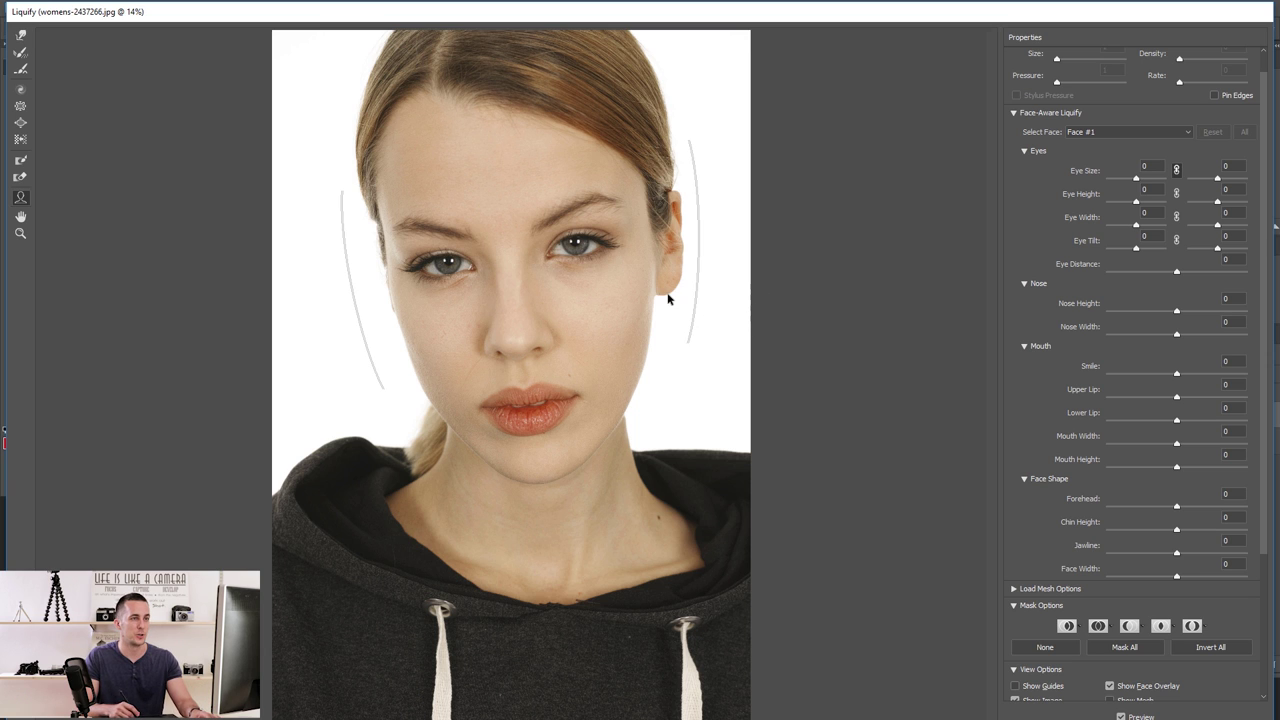
- Set the linked Eye Size to -100, Nose Height to -100, Nose Width to -89, Smile to 42, Upper Lip to -45 and Lower Lip to 79
{"action": "left_click_drag", "start_coordinate": [1134, 179], "coordinate": [1103, 181]}
{"action": "left_click_drag", "start_coordinate": [1177, 311], "coordinate": [1088, 320]}
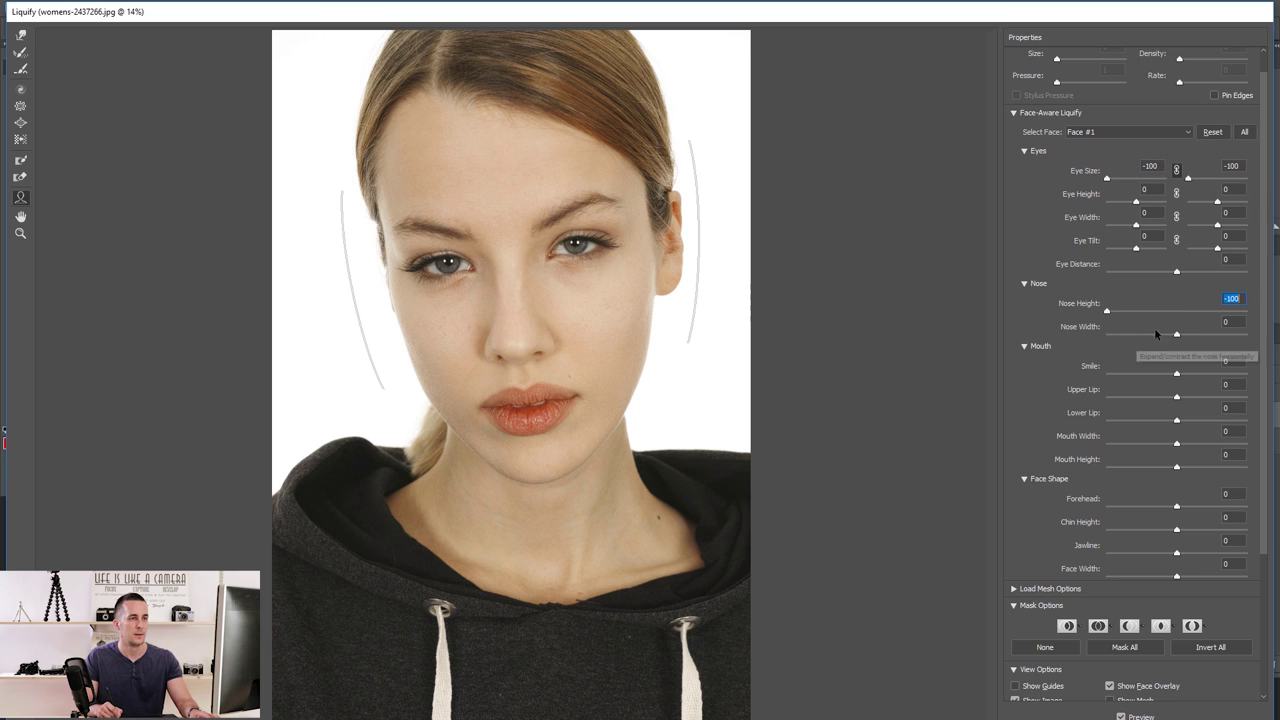
{"action": "left_click_drag", "start_coordinate": [1176, 335], "coordinate": [1176, 337]}
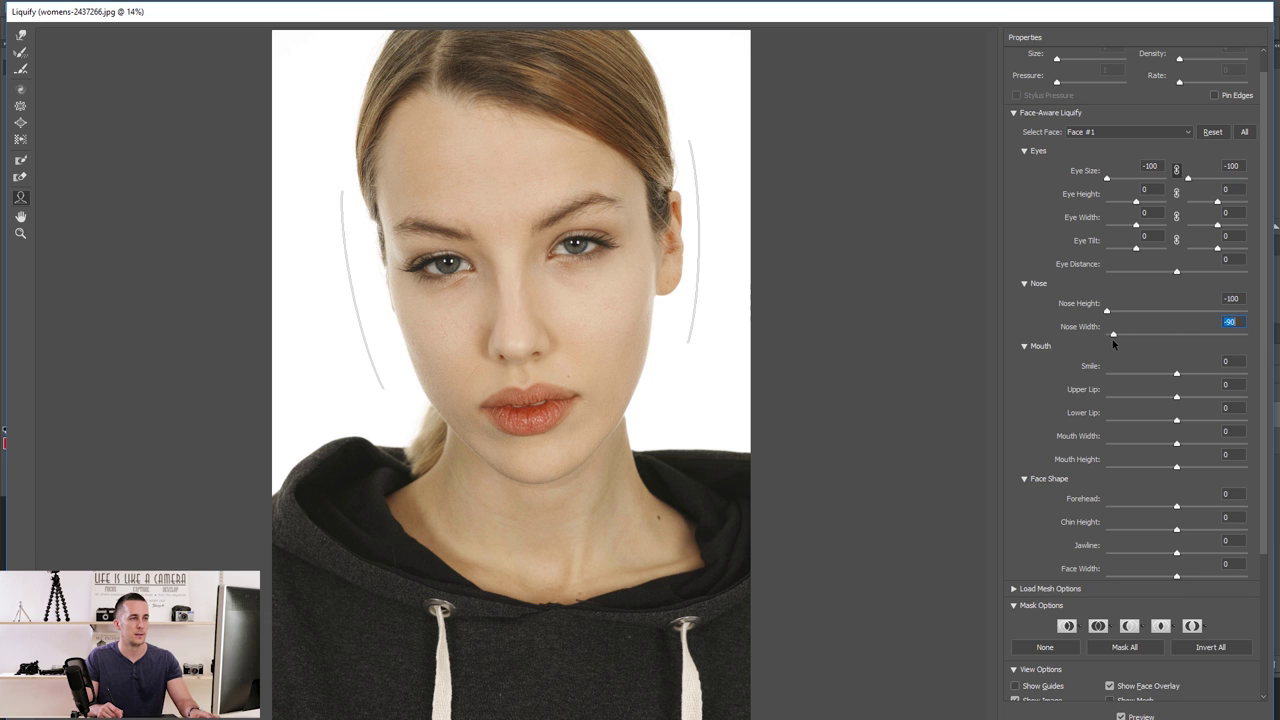
{"action": "left_click_drag", "start_coordinate": [1176, 373], "coordinate": [1231, 420]}
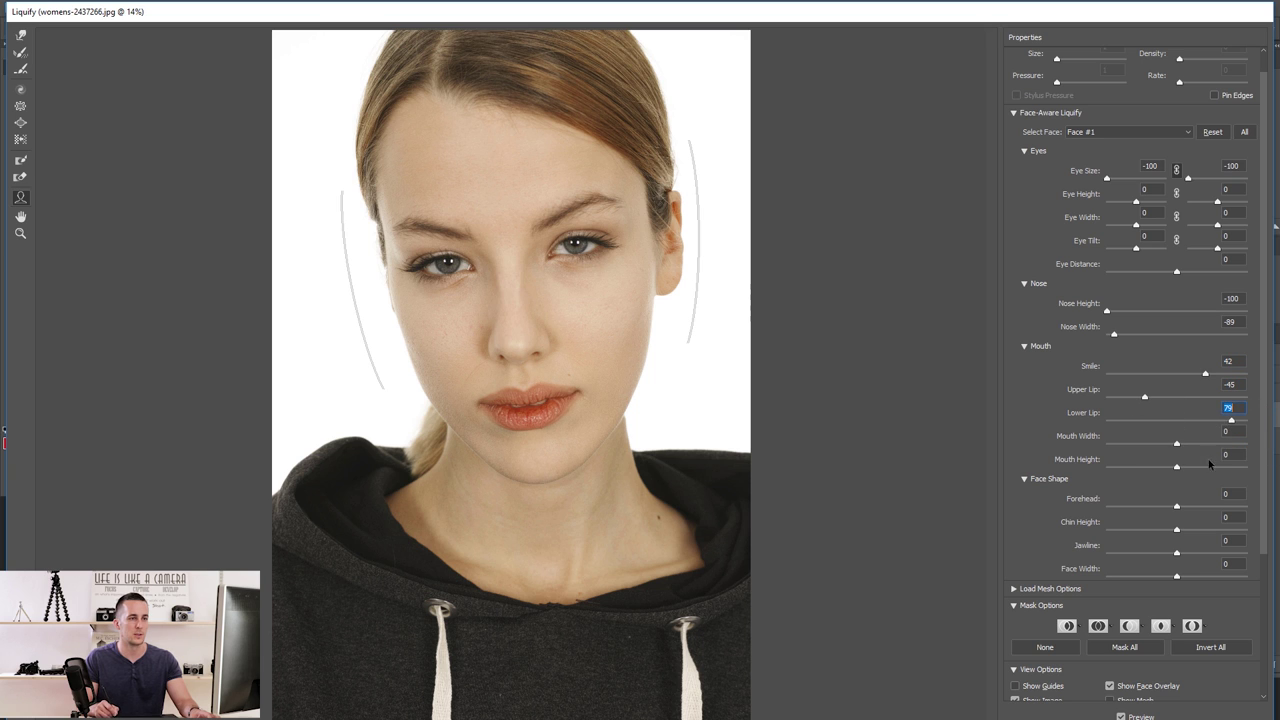
- Set Forehead to -98, Chin Height to -76, Jawline to 64 and Face Width to -65, and apply the Liquify filter
{"action": "left_click_drag", "start_coordinate": [1178, 505], "coordinate": [1107, 507]}
{"action": "left_click_drag", "start_coordinate": [1177, 530], "coordinate": [1132, 572]}
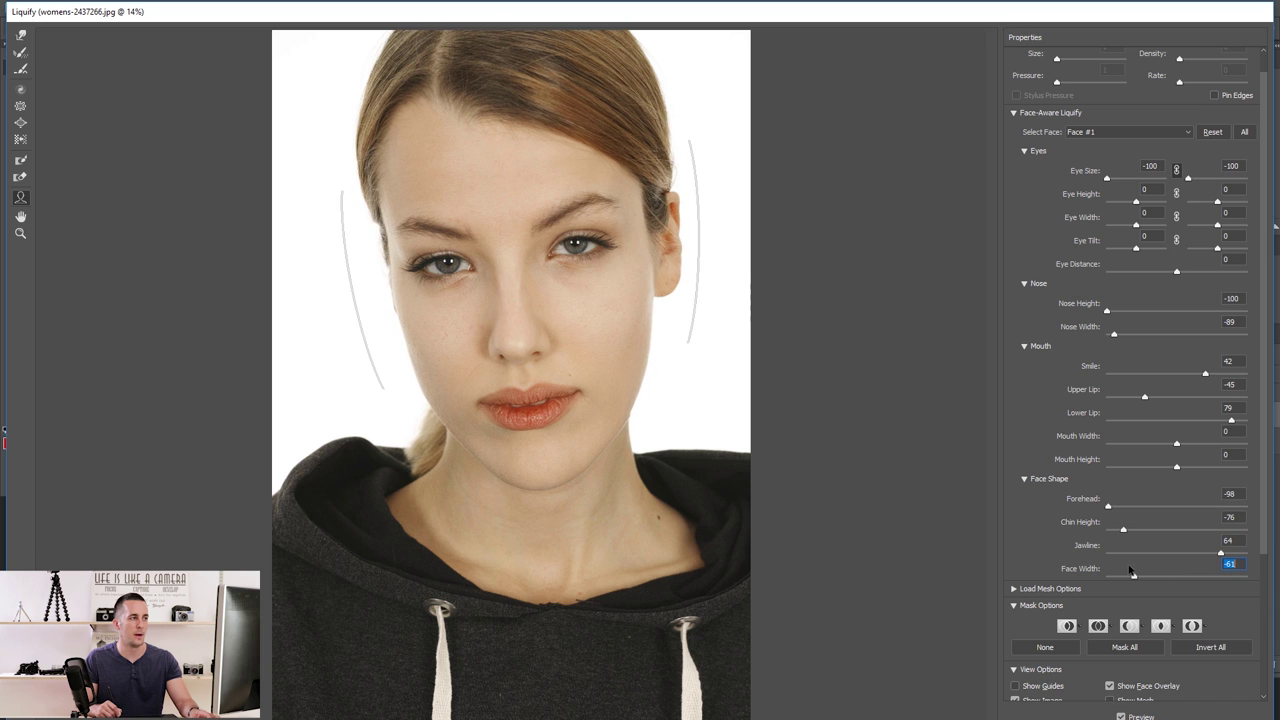
{"action": "mouse_move", "coordinate": [605, 370]}
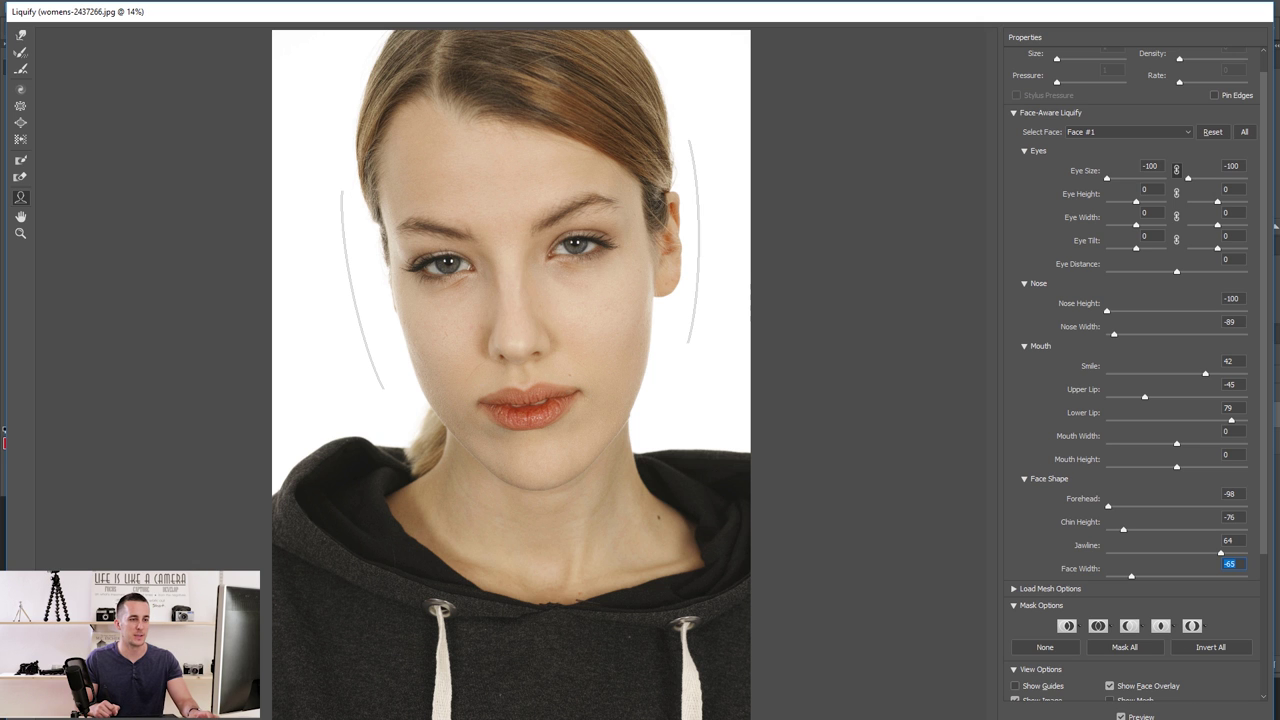
{"action": "key", "text": "Return"}
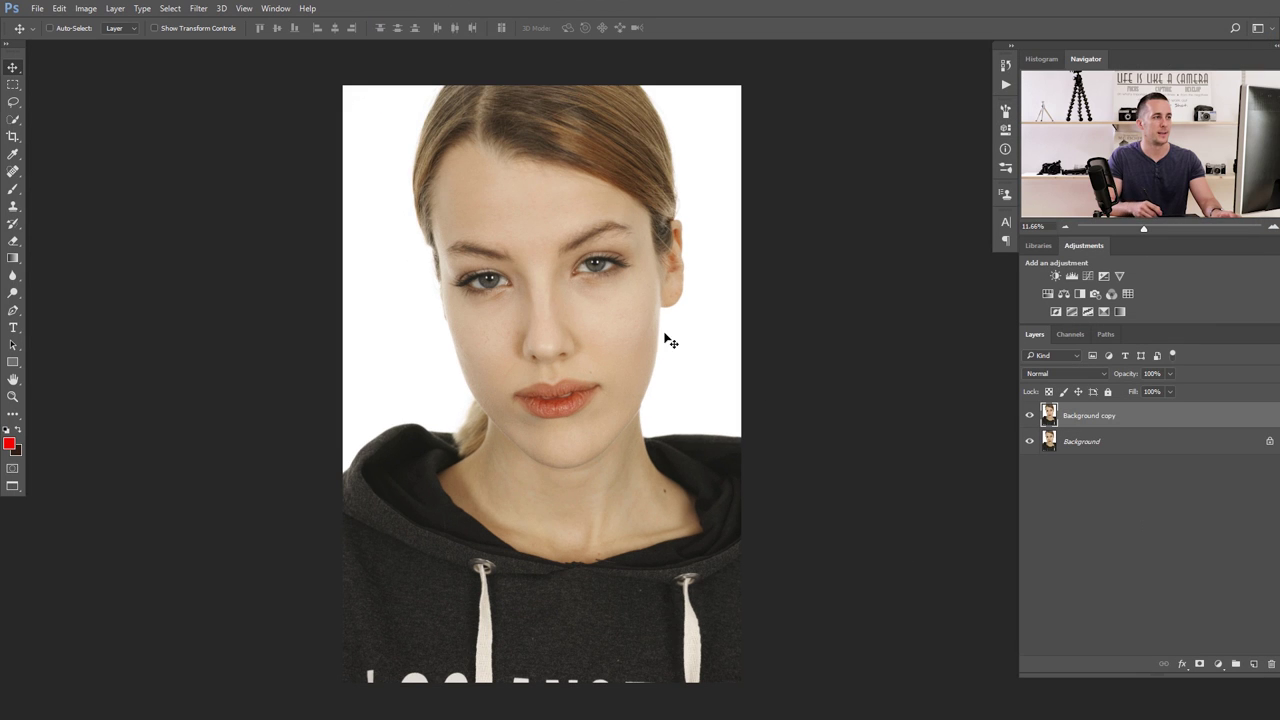
- Compare the portrait before and after Liquify by hiding and showing the Background copy layer
{"action": "left_click", "coordinate": [1030, 415]}
{"action": "left_click", "coordinate": [1030, 416]}
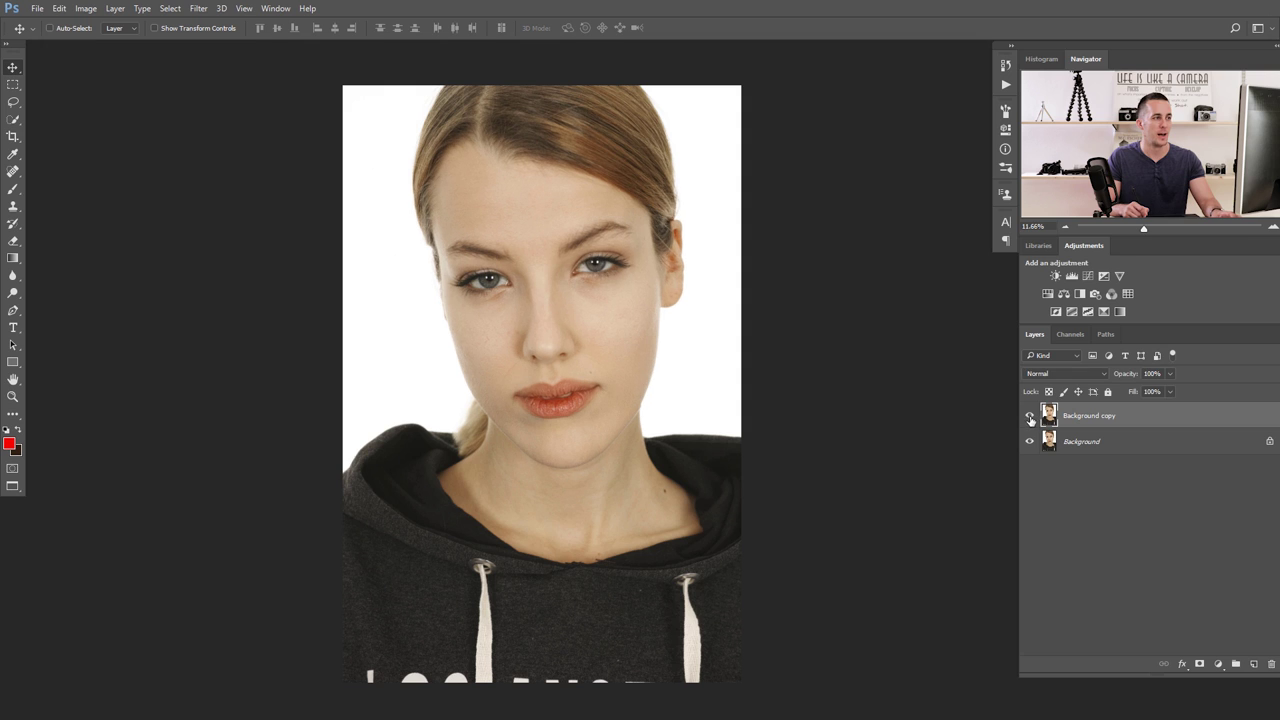
{"action": "left_click", "coordinate": [1030, 418]}
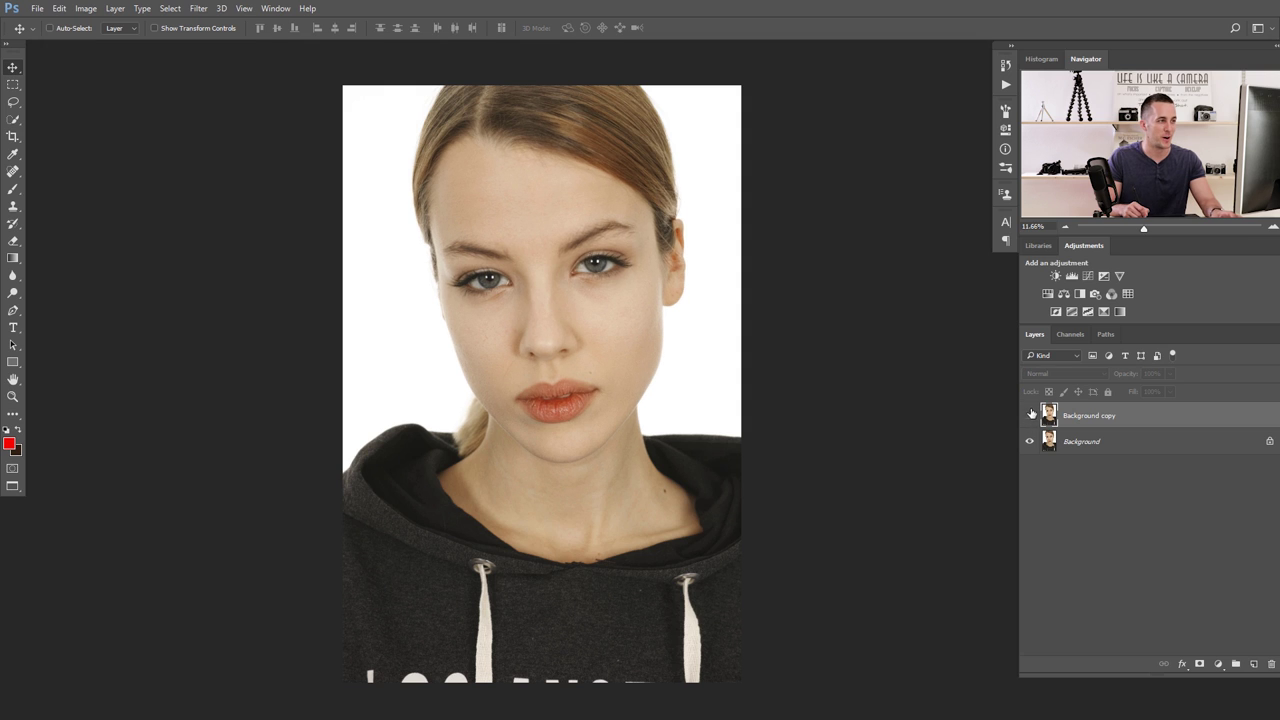
{"action": "left_click", "coordinate": [1031, 415]}
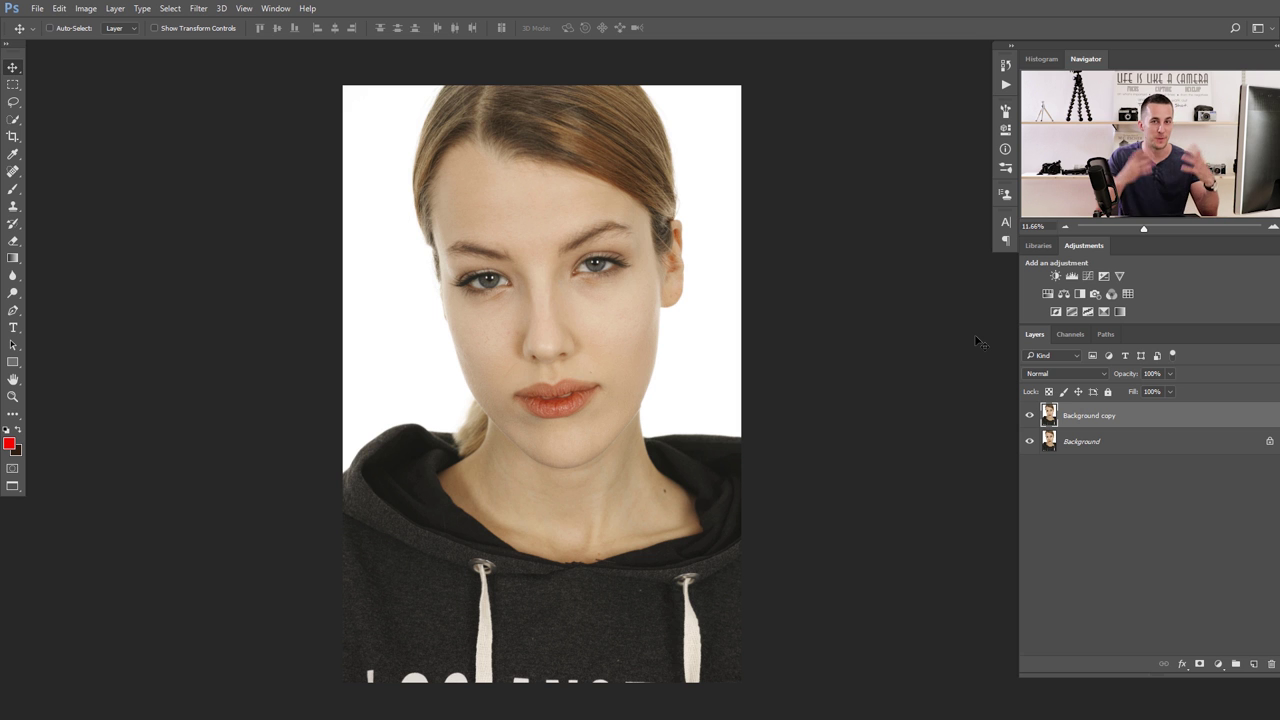
{"action": "left_click", "coordinate": [1028, 418]}
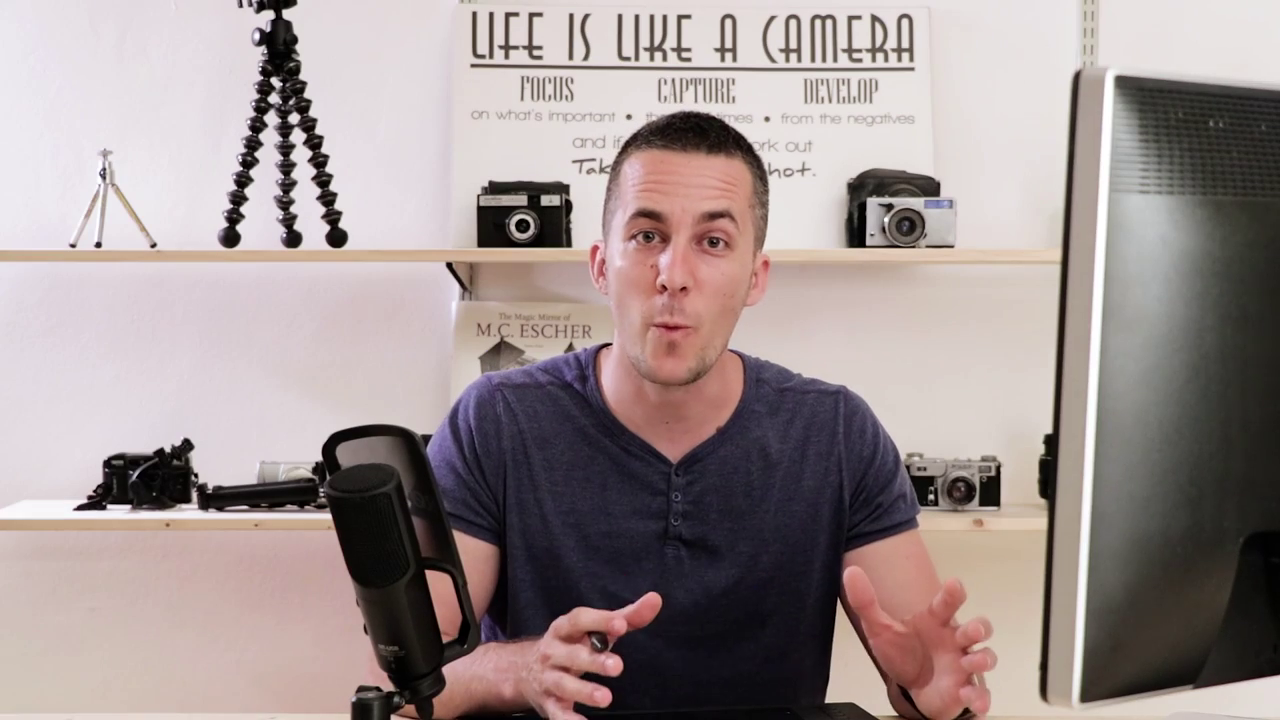
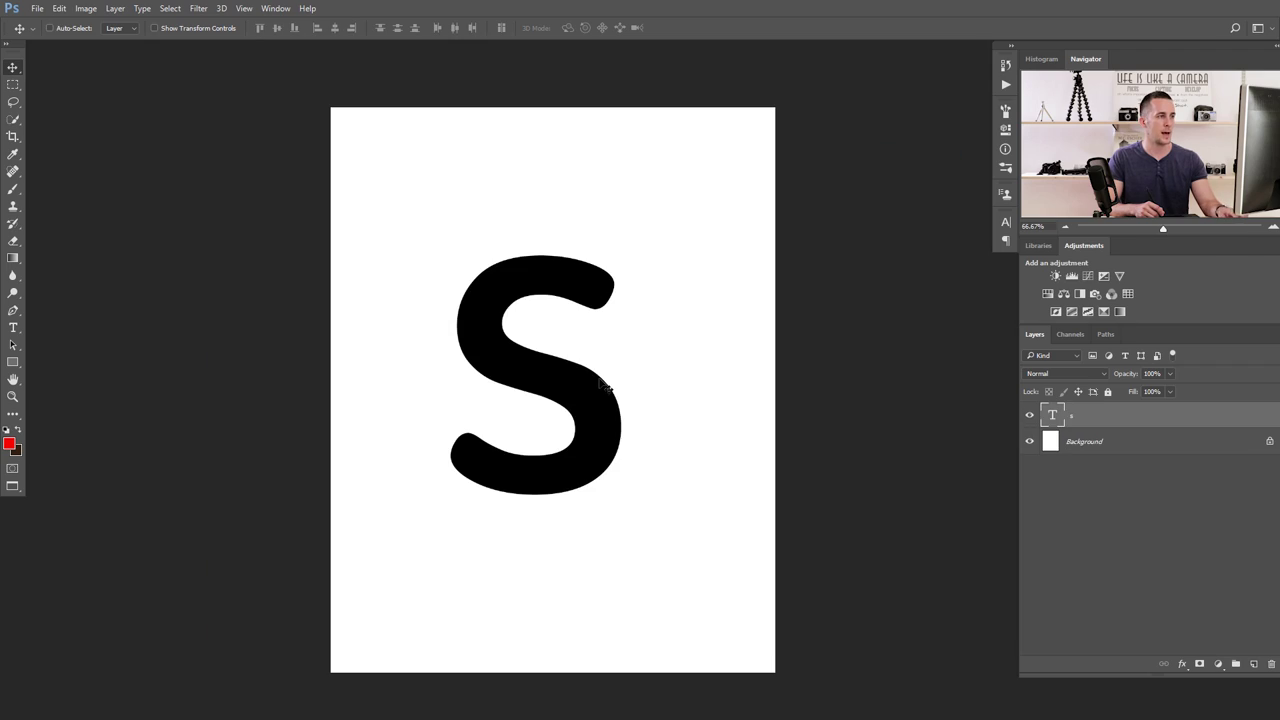
- Paste the flower photo as a new layer above the letter S and position it to cover the page
{"action": "key", "text": "ctrl"}
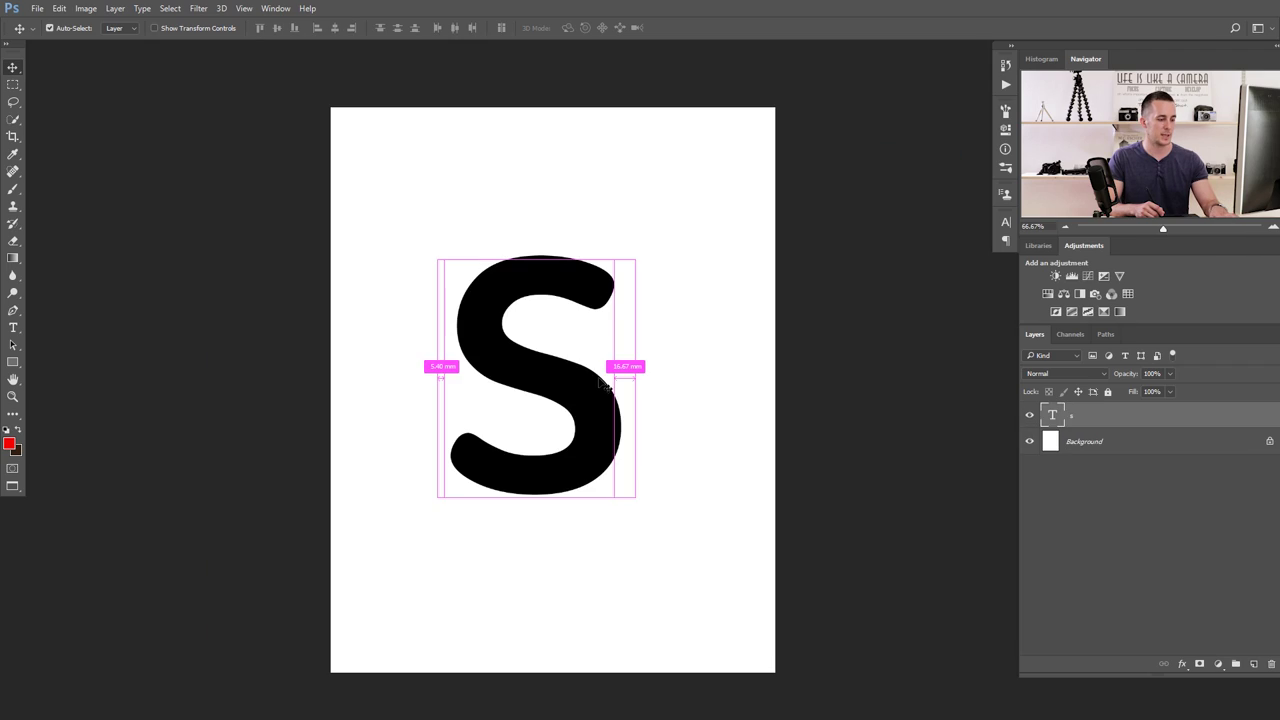
{"action": "key", "text": "ctrl+v"}
{"action": "left_click_drag", "start_coordinate": [692, 433], "coordinate": [583, 432]}
{"action": "left_click_drag", "start_coordinate": [548, 362], "coordinate": [588, 364]}
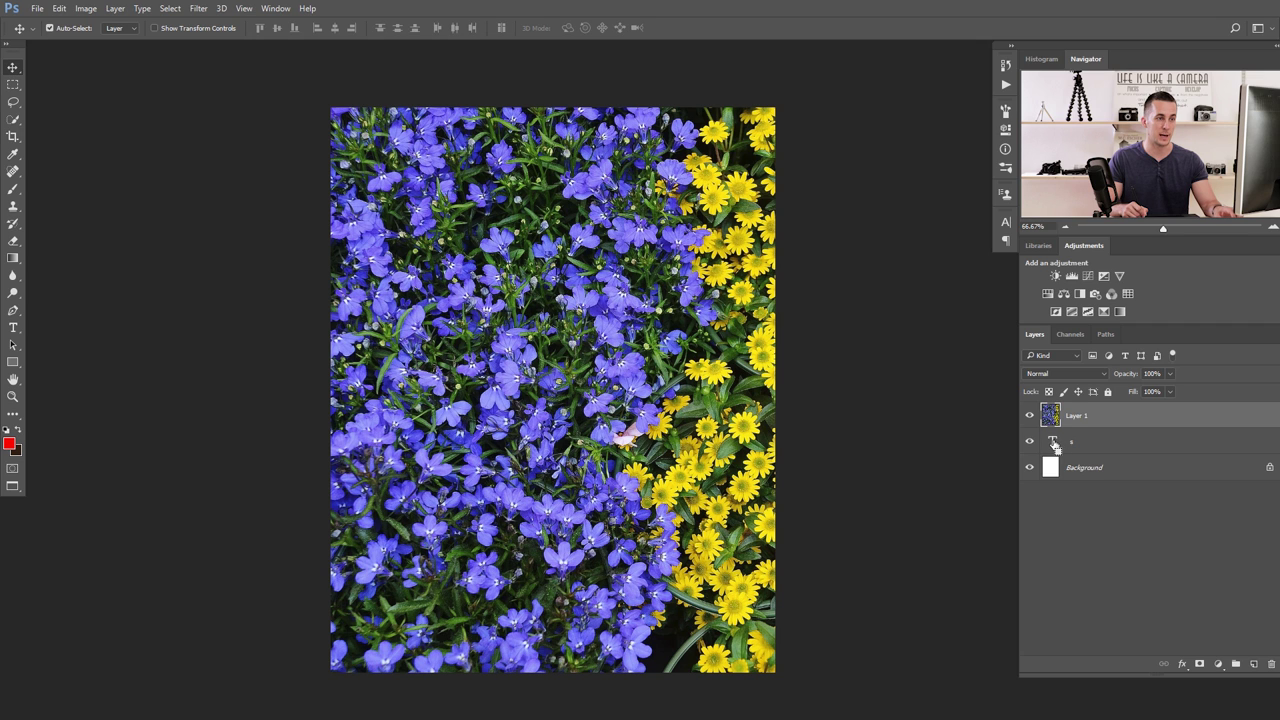
- Mask the flower photo with the hidden text layer's S shape, and shift the unlinked photo so yellow flowers fill the letter
{"action": "left_click", "coordinate": [1052, 442], "text": "ctrl"}
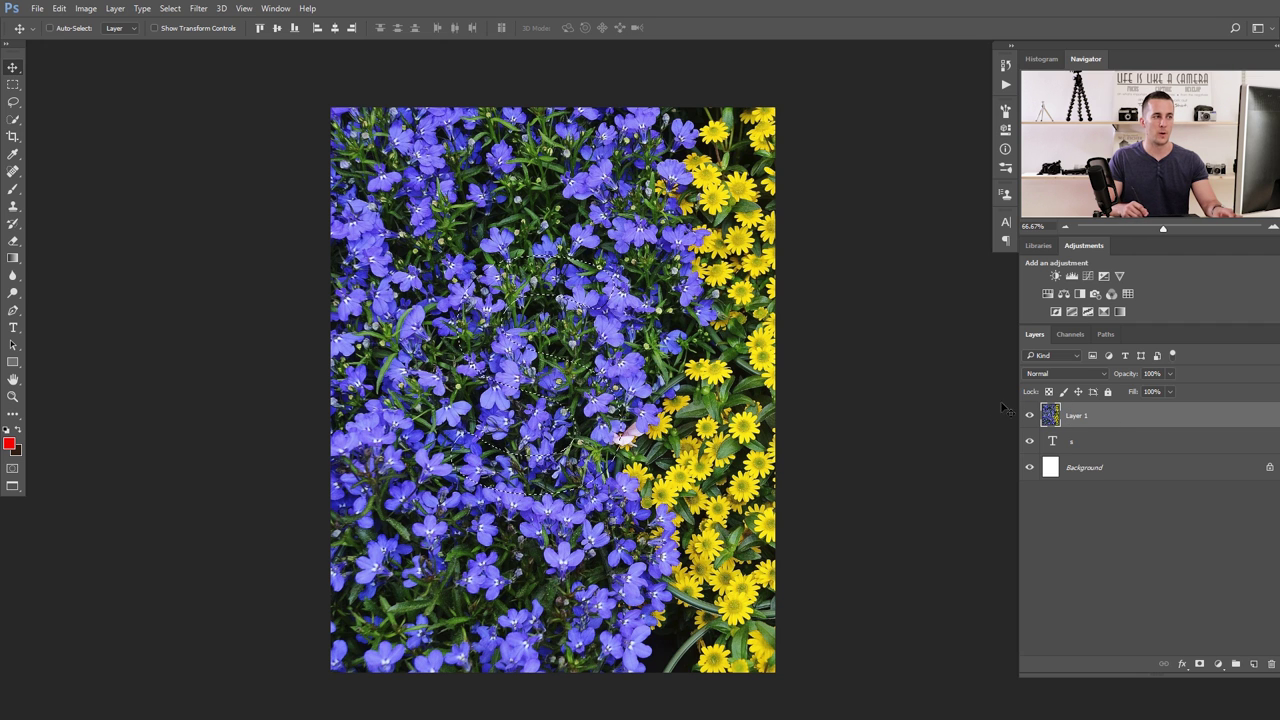
{"action": "left_click", "coordinate": [1200, 664]}
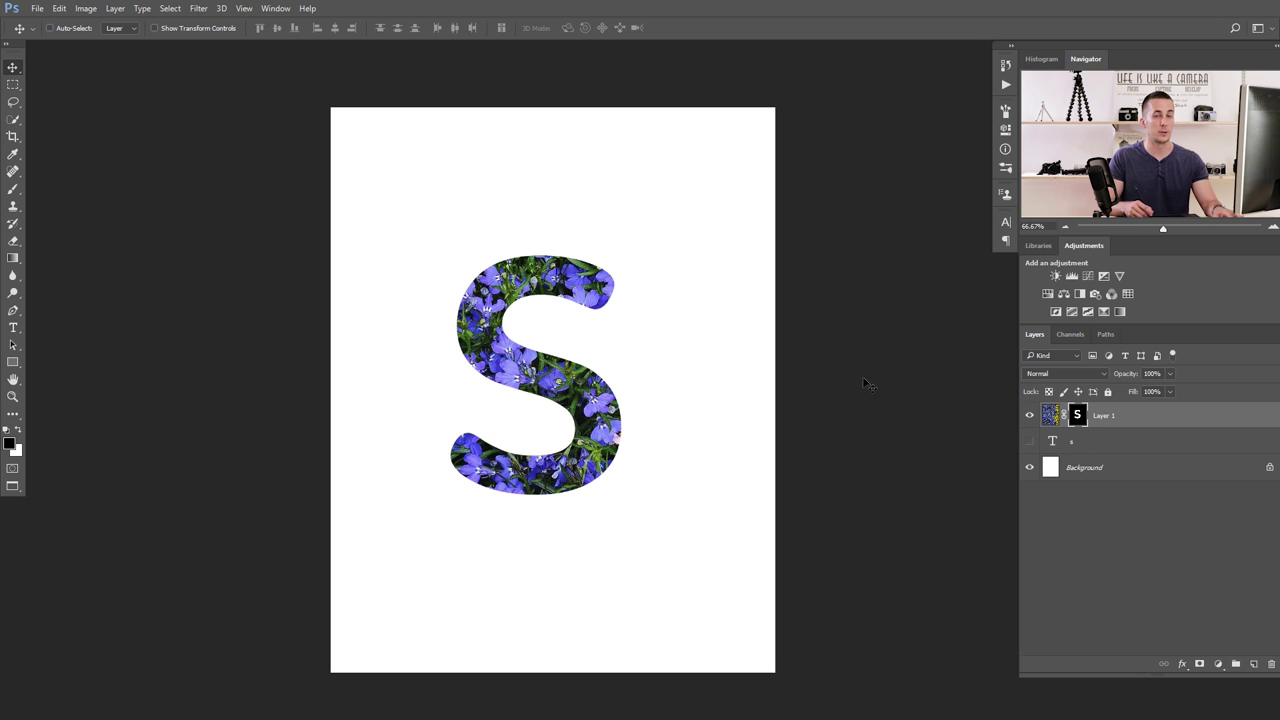
{"action": "left_click", "coordinate": [1052, 414]}
{"action": "mouse_move", "coordinate": [555, 388]}
{"action": "left_mouse_down"}
{"action": "mouse_move", "coordinate": [622, 380]}
{"action": "mouse_move", "coordinate": [509, 380]}
{"action": "mouse_move", "coordinate": [586, 366]}
{"action": "mouse_move", "coordinate": [595, 390]}
{"action": "mouse_move", "coordinate": [549, 397]}
{"action": "mouse_move", "coordinate": [584, 400]}
{"action": "mouse_move", "coordinate": [481, 398]}
{"action": "mouse_move", "coordinate": [529, 417]}
{"action": "mouse_move", "coordinate": [505, 436]}
{"action": "mouse_move", "coordinate": [555, 385]}
{"action": "mouse_move", "coordinate": [551, 414]}
{"action": "mouse_move", "coordinate": [571, 380]}
{"action": "mouse_move", "coordinate": [493, 388]}
{"action": "mouse_move", "coordinate": [607, 383]}
{"action": "mouse_move", "coordinate": [495, 401]}
{"action": "mouse_move", "coordinate": [540, 395]}
{"action": "left_mouse_up"}
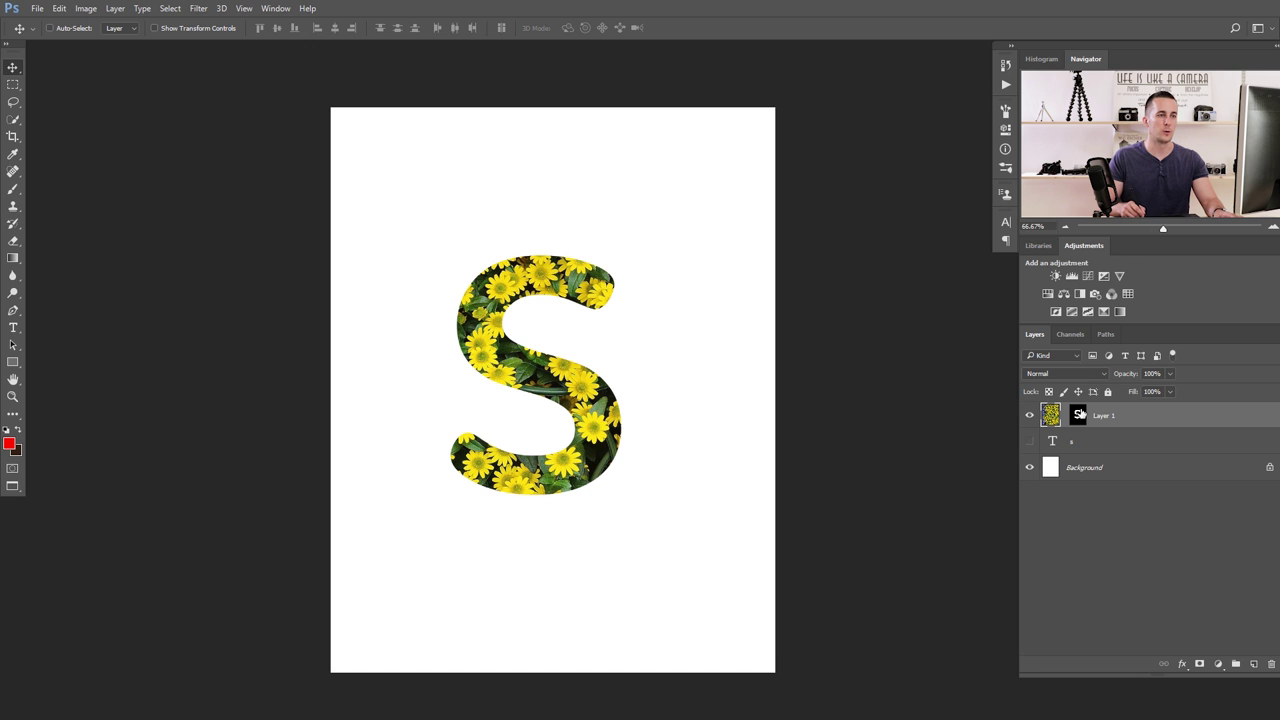
- Convert the masked flower layer to a smart object and apply a Gaussian Blur with a 3.7-pixel radius
{"action": "right_click", "coordinate": [1139, 419]}
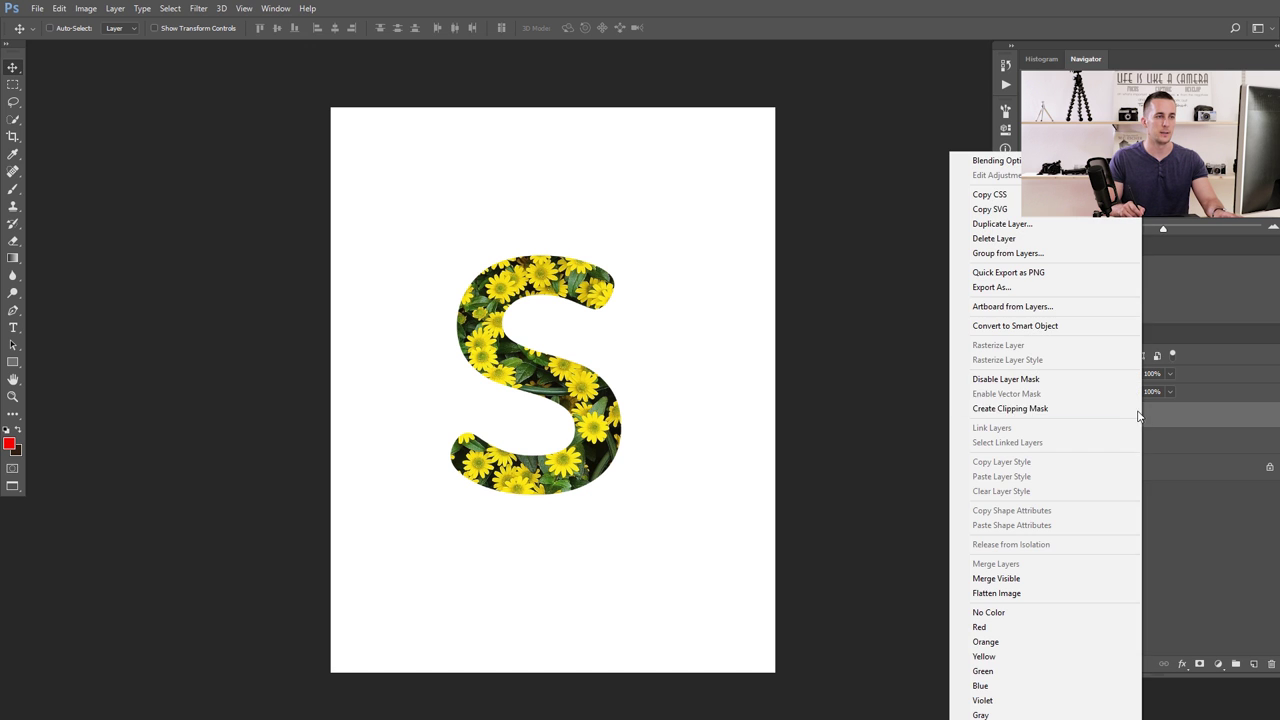
{"action": "left_click", "coordinate": [1051, 331]}
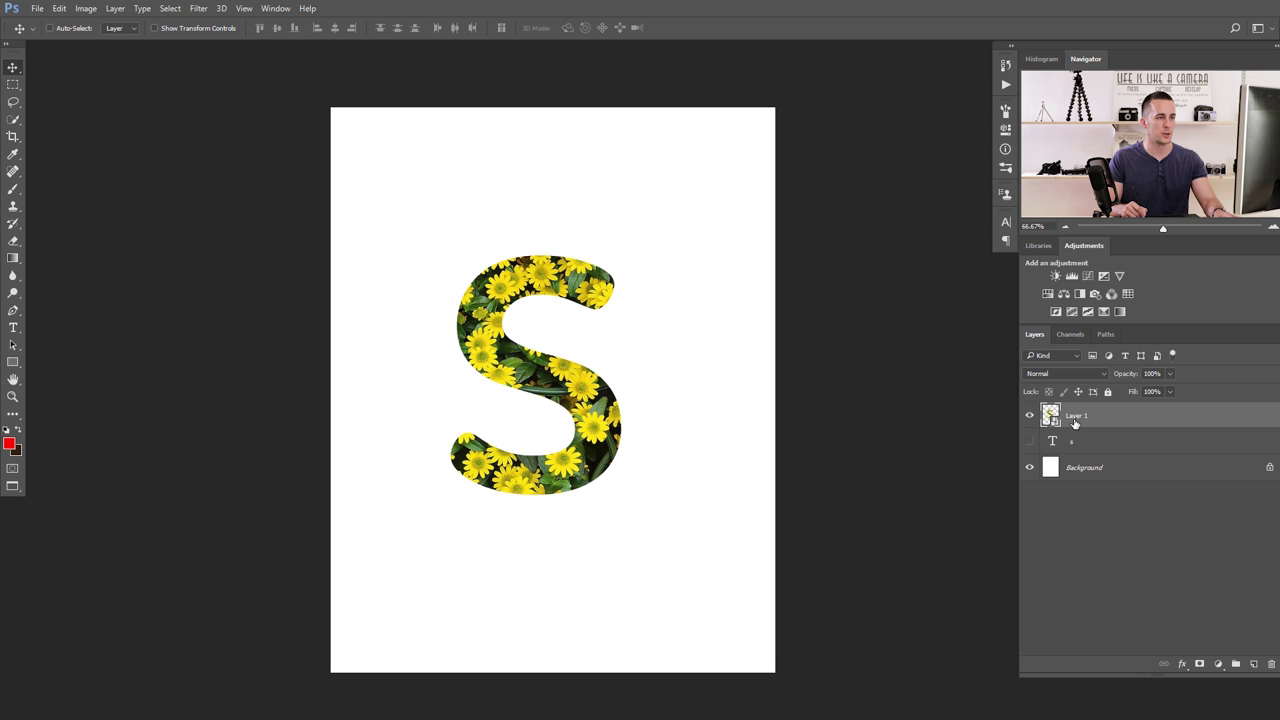
{"action": "left_click", "coordinate": [199, 10]}
{"action": "mouse_move", "coordinate": [243, 156]}
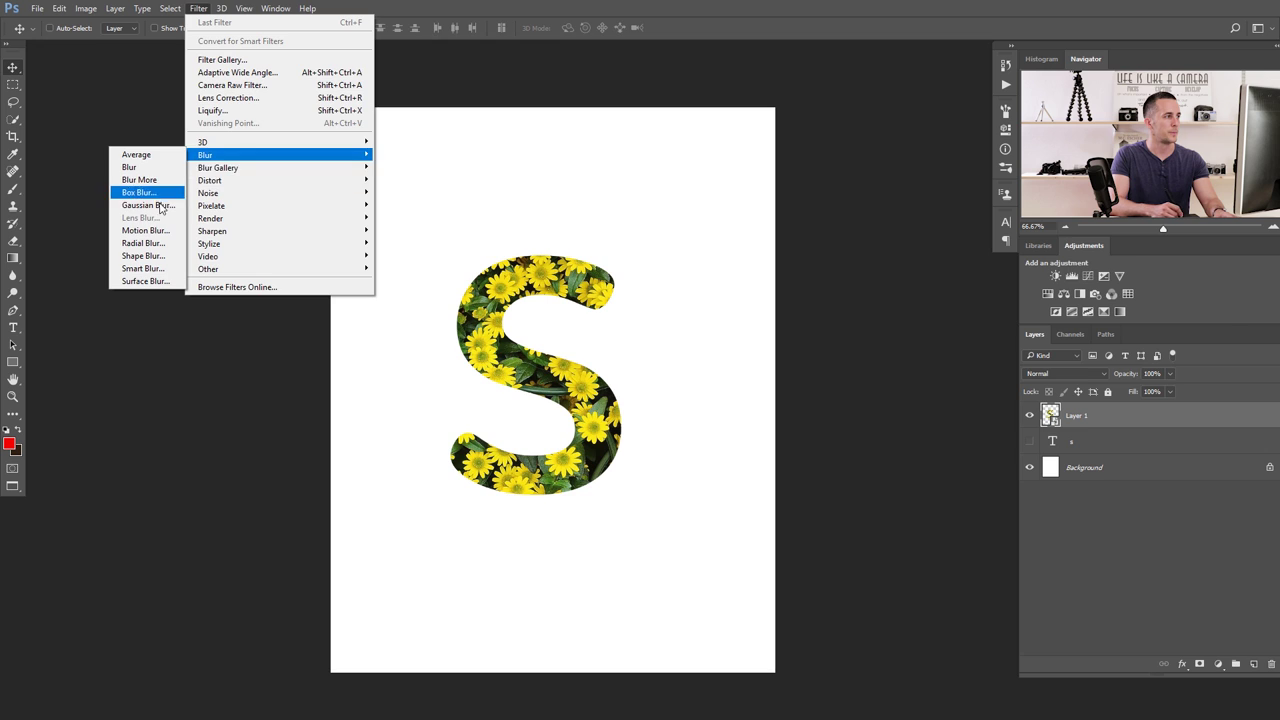
{"action": "left_click", "coordinate": [148, 205]}
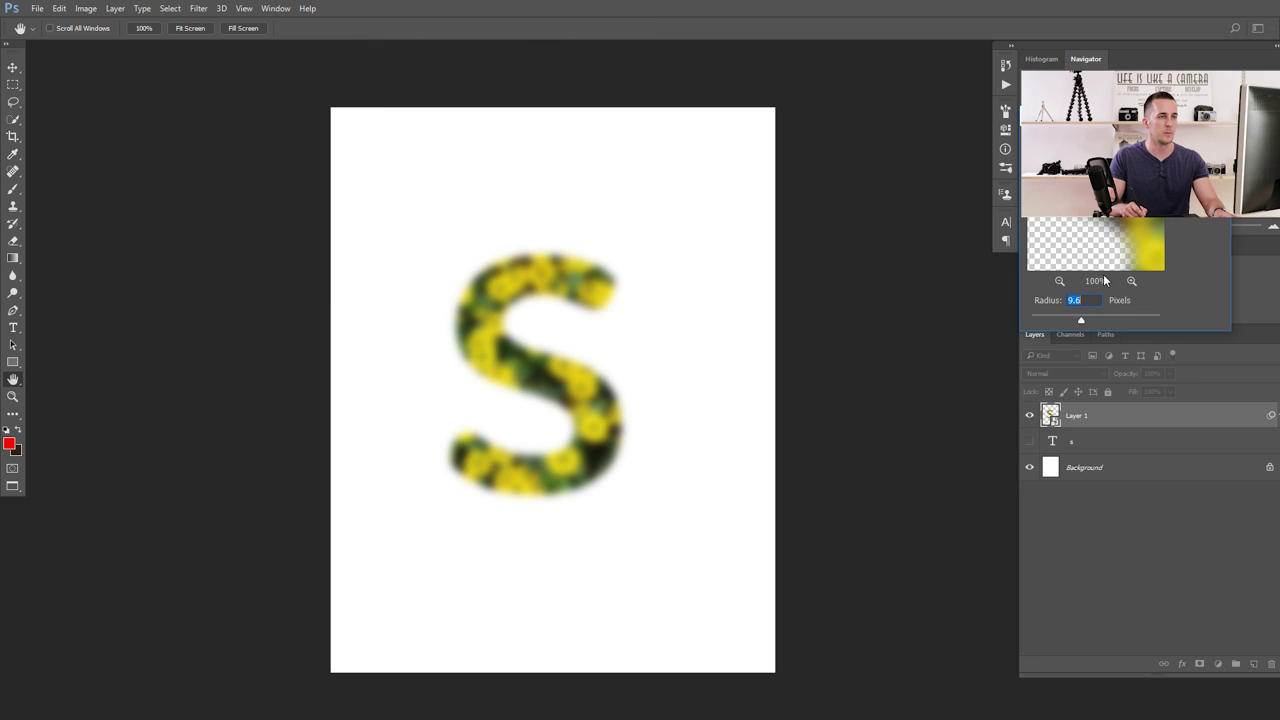
{"action": "left_click_drag", "start_coordinate": [1068, 319], "coordinate": [1056, 321]}
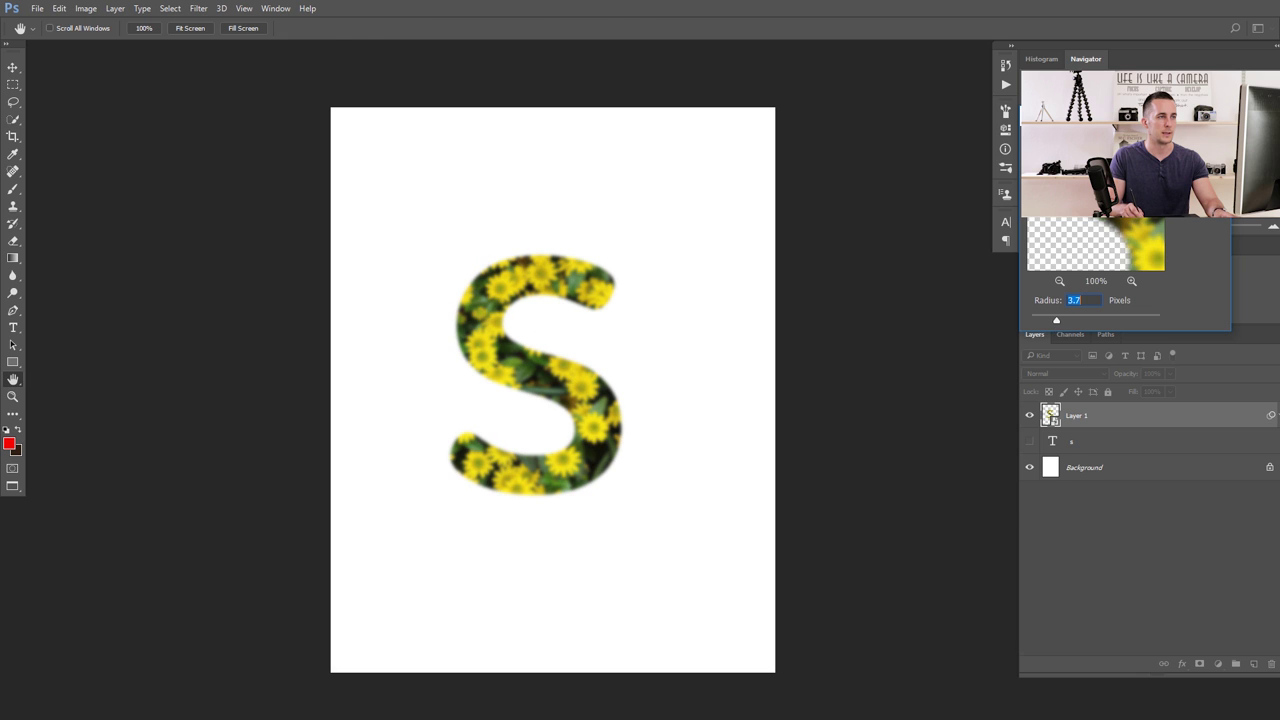
{"action": "key", "text": "Return"}
- Compare the letter with and without its blur by switching the layer's smart filters off and on
{"action": "left_click", "coordinate": [1056, 442]}
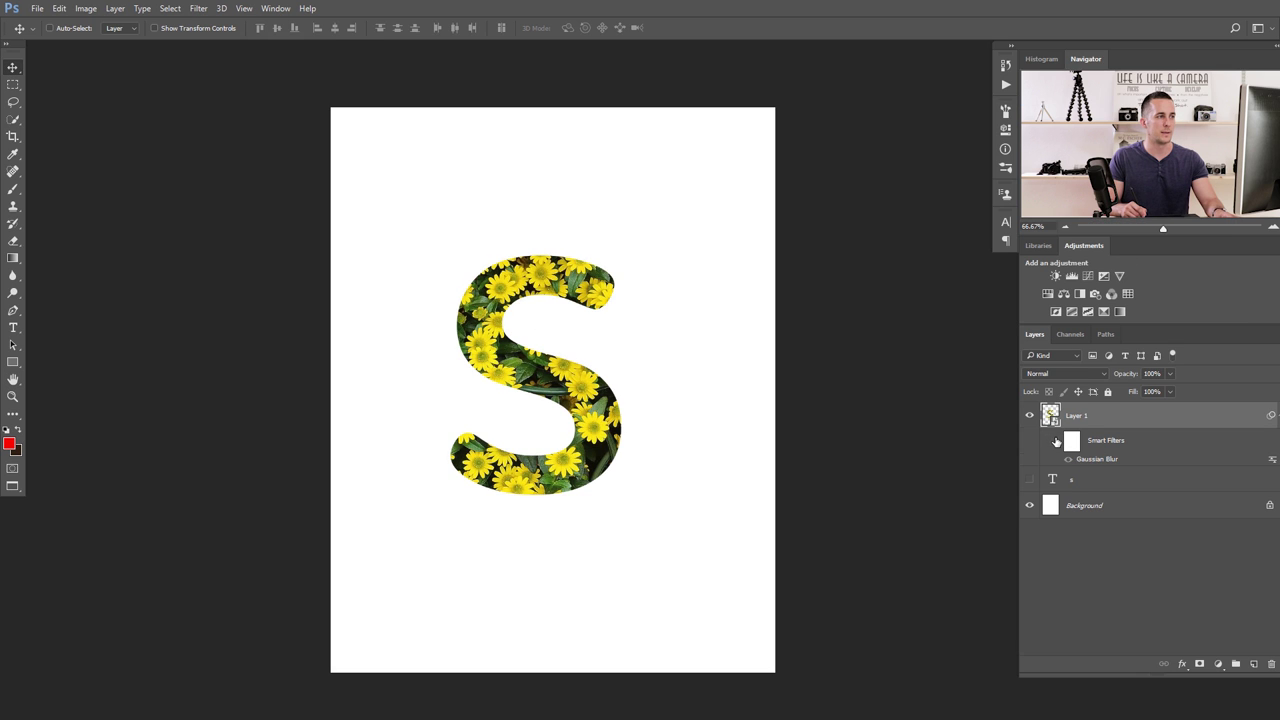
{"action": "left_click", "coordinate": [1056, 442]}
{"action": "left_click", "coordinate": [1057, 443]}
{"action": "left_click", "coordinate": [1058, 444]}
{"action": "left_click", "coordinate": [1059, 445]}
{"action": "left_click", "coordinate": [1060, 444]}
{"action": "left_click", "coordinate": [1060, 444]}
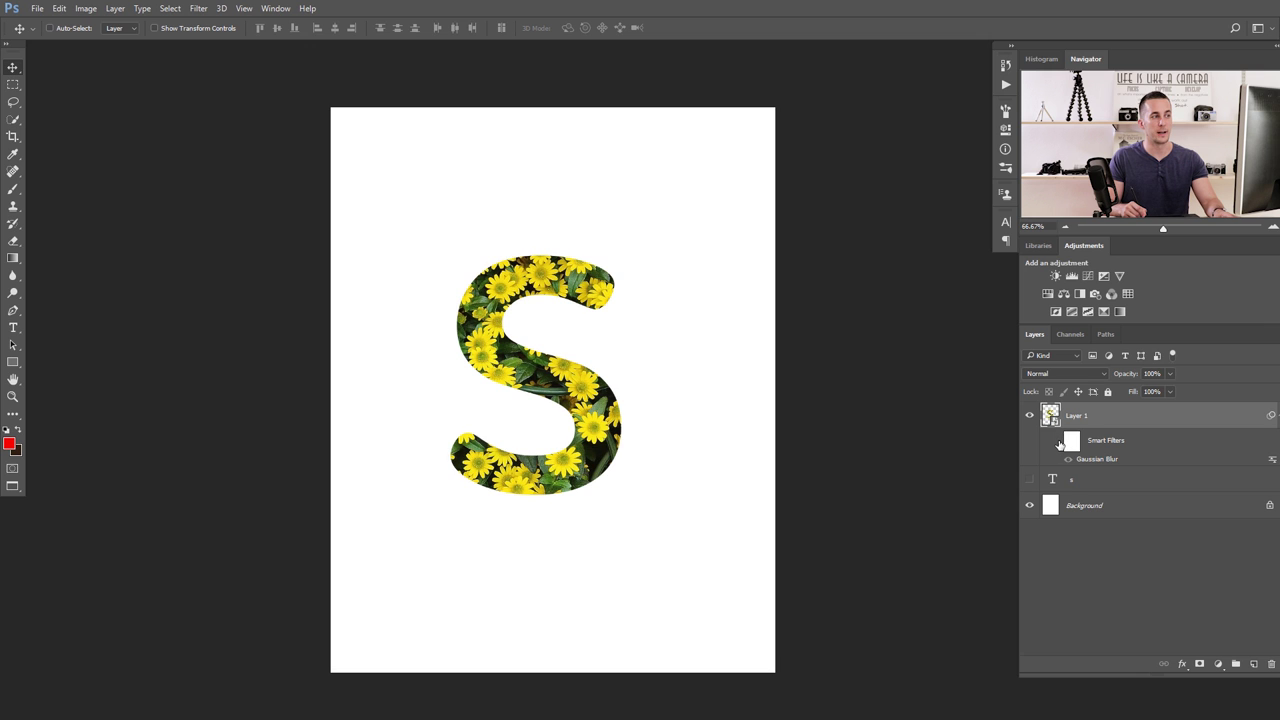
{"action": "left_click", "coordinate": [1060, 444]}
{"action": "left_click", "coordinate": [1061, 444]}
{"action": "left_click", "coordinate": [1058, 442]}
- Open Liquify on the smart object and smear the flowers along the S curve with a reduced Forward Warp brush
{"action": "left_click", "coordinate": [199, 8]}
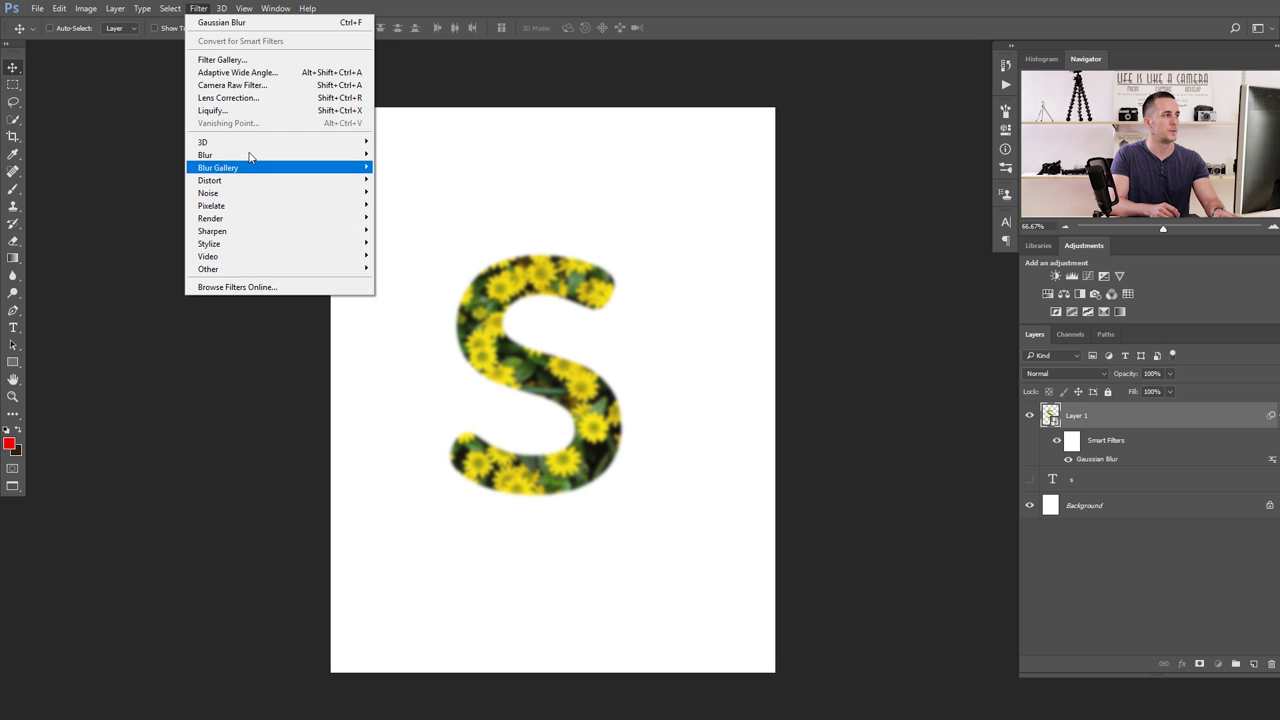
{"action": "left_click", "coordinate": [251, 110]}
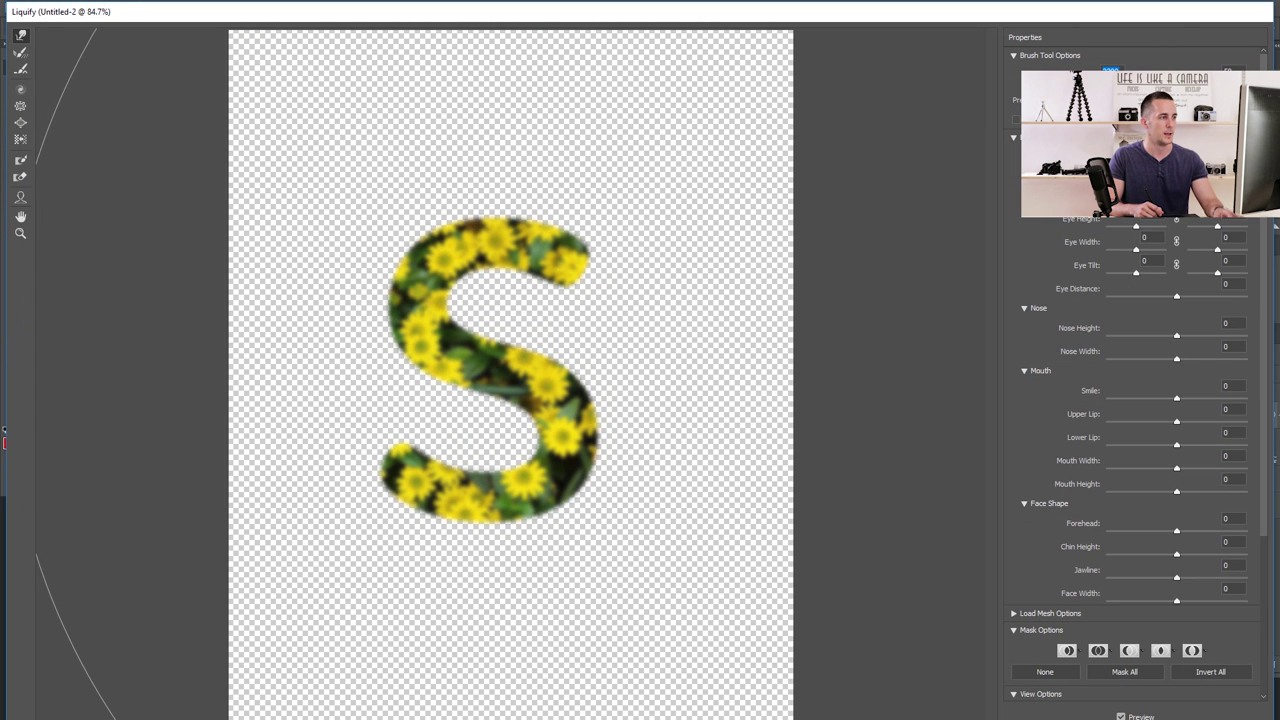
{"action": "key", "text": "bracketleft"}
{"action": "key", "text": "bracketleft"}
{"action": "key", "text": "bracketleft"}
{"action": "key", "text": "bracketleft"}
{"action": "key", "text": "bracketleft"}
{"action": "key", "text": "bracketleft"}
{"action": "key", "text": "bracketleft"}
{"action": "key", "text": "bracketleft"}
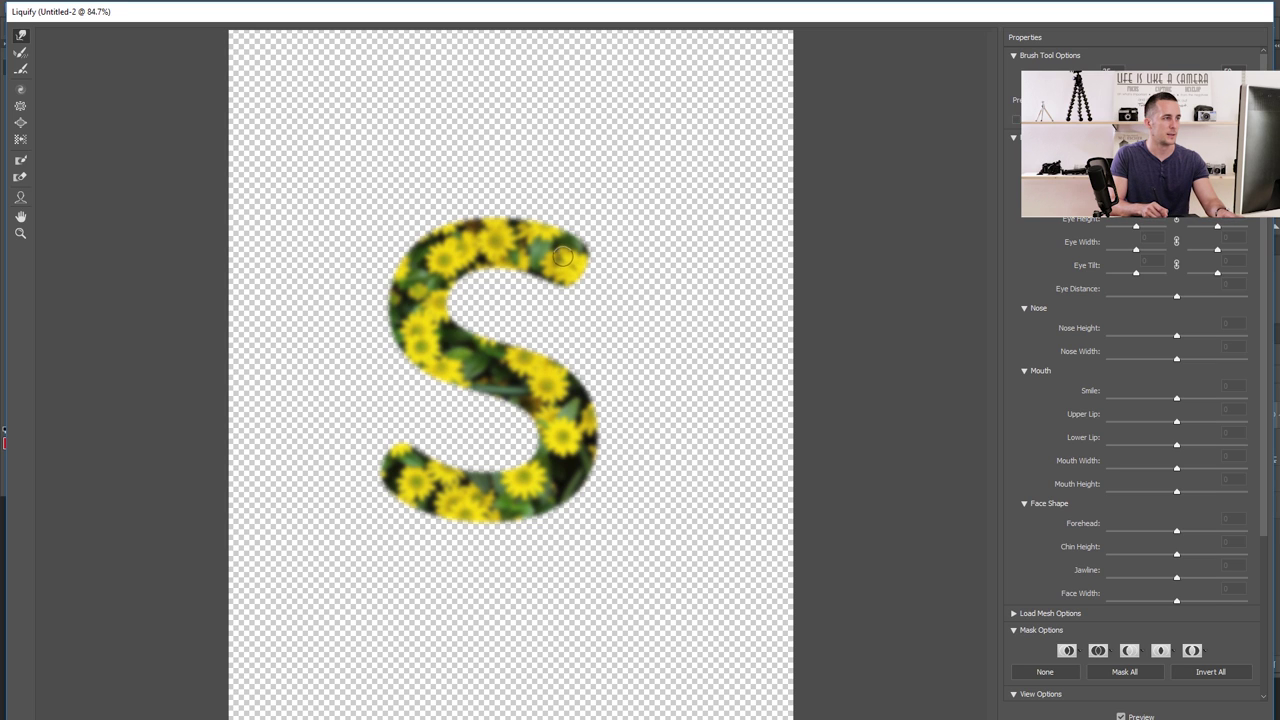
{"action": "left_click_drag", "start_coordinate": [532, 248], "coordinate": [460, 260]}
{"action": "mouse_move", "coordinate": [547, 247]}
{"action": "left_mouse_down"}
{"action": "mouse_move", "coordinate": [488, 241]}
{"action": "mouse_move", "coordinate": [445, 260]}
{"action": "mouse_move", "coordinate": [426, 298]}
{"action": "mouse_move", "coordinate": [430, 335]}
{"action": "mouse_move", "coordinate": [432, 263]}
{"action": "mouse_move", "coordinate": [414, 304]}
{"action": "mouse_move", "coordinate": [427, 347]}
{"action": "mouse_move", "coordinate": [422, 287]}
{"action": "mouse_move", "coordinate": [422, 318]}
{"action": "mouse_move", "coordinate": [413, 310]}
{"action": "mouse_move", "coordinate": [426, 334]}
{"action": "mouse_move", "coordinate": [533, 382]}
{"action": "mouse_move", "coordinate": [569, 420]}
{"action": "mouse_move", "coordinate": [556, 474]}
{"action": "mouse_move", "coordinate": [498, 500]}
{"action": "mouse_move", "coordinate": [409, 473]}
{"action": "mouse_move", "coordinate": [530, 485]}
{"action": "mouse_move", "coordinate": [551, 474]}
{"action": "mouse_move", "coordinate": [569, 441]}
{"action": "mouse_move", "coordinate": [528, 376]}
{"action": "mouse_move", "coordinate": [419, 333]}
{"action": "mouse_move", "coordinate": [431, 287]}
{"action": "mouse_move", "coordinate": [505, 253]}
{"action": "mouse_move", "coordinate": [556, 253]}
{"action": "mouse_move", "coordinate": [536, 247]}
{"action": "mouse_move", "coordinate": [471, 247]}
{"action": "mouse_move", "coordinate": [428, 272]}
{"action": "mouse_move", "coordinate": [414, 306]}
{"action": "mouse_move", "coordinate": [444, 355]}
{"action": "mouse_move", "coordinate": [431, 332]}
{"action": "mouse_move", "coordinate": [556, 399]}
{"action": "mouse_move", "coordinate": [564, 474]}
{"action": "mouse_move", "coordinate": [556, 427]}
{"action": "mouse_move", "coordinate": [550, 474]}
{"action": "mouse_move", "coordinate": [574, 443]}
{"action": "mouse_move", "coordinate": [565, 475]}
{"action": "mouse_move", "coordinate": [479, 501]}
{"action": "mouse_move", "coordinate": [406, 470]}
{"action": "left_mouse_up"}
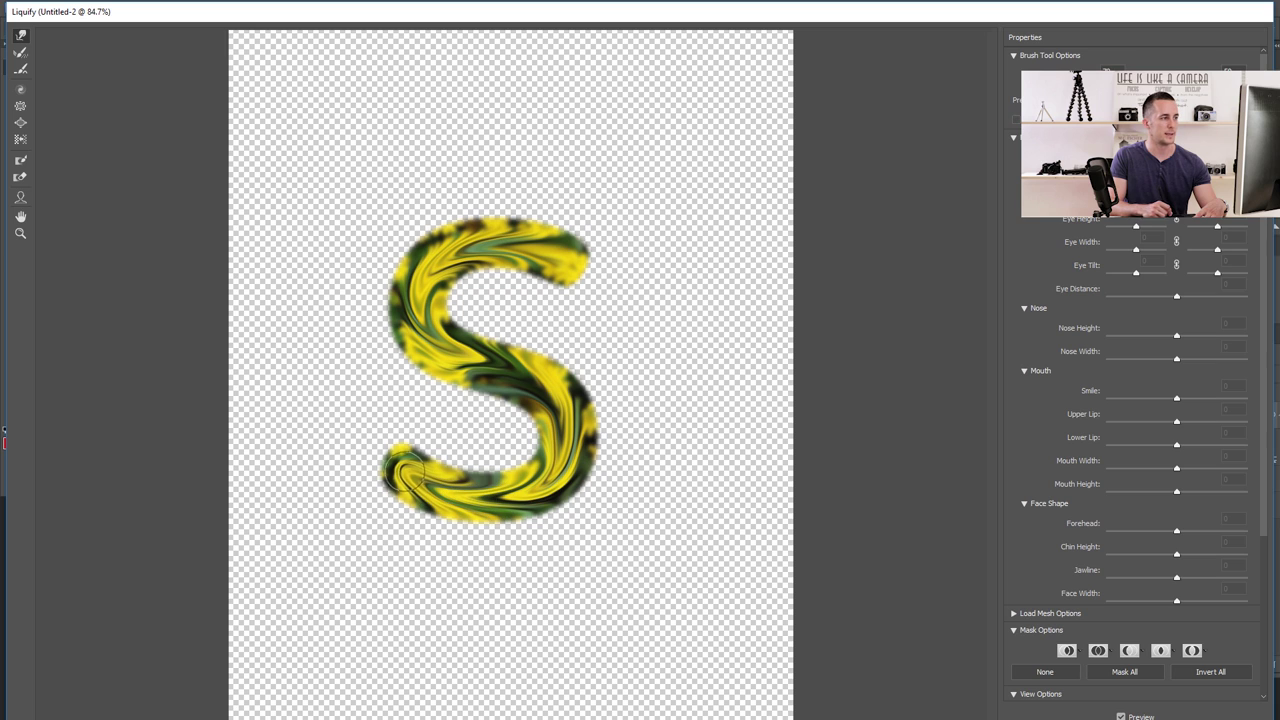
- Pull paint-like drips down from the ends and lower edges of the S, then apply the Liquify filter
{"action": "mouse_move", "coordinate": [566, 285]}
{"action": "left_mouse_down"}
{"action": "mouse_move", "coordinate": [571, 314]}
{"action": "mouse_move", "coordinate": [563, 296]}
{"action": "mouse_move", "coordinate": [591, 251]}
{"action": "mouse_move", "coordinate": [592, 288]}
{"action": "left_mouse_up"}
{"action": "left_click_drag", "start_coordinate": [487, 264], "coordinate": [486, 296]}
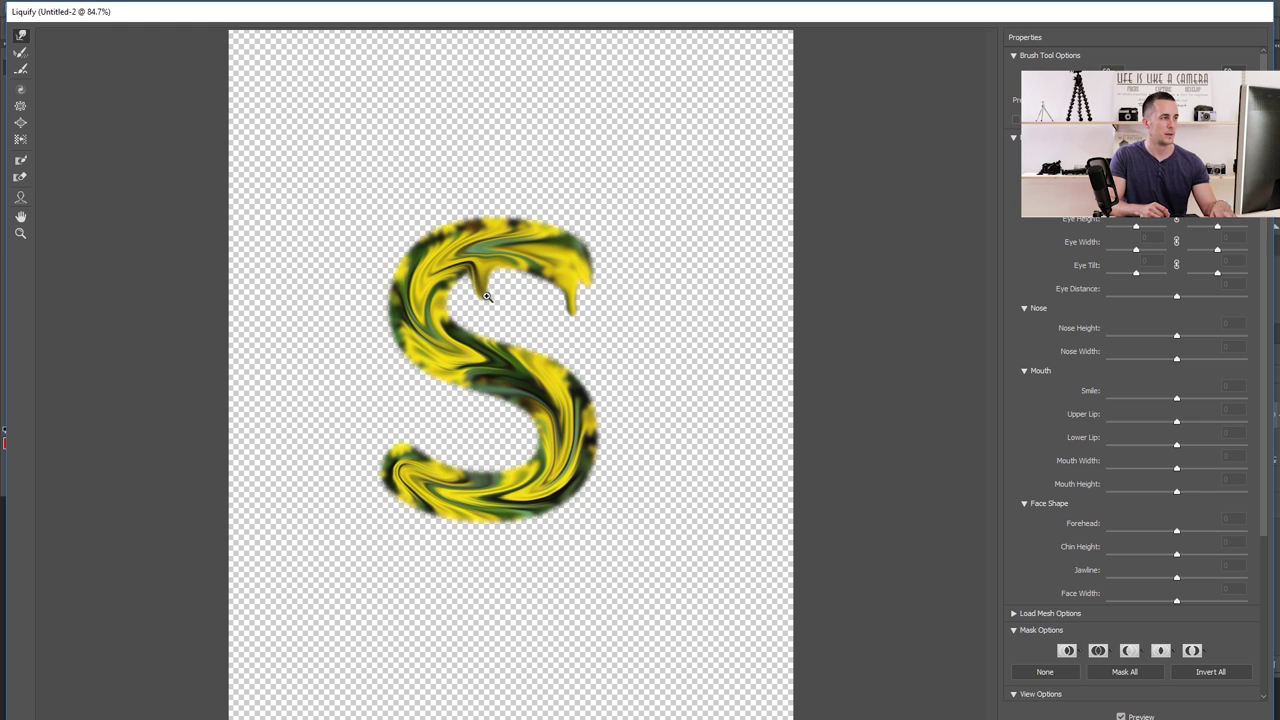
{"action": "left_click", "coordinate": [486, 296]}
{"action": "left_click", "coordinate": [488, 300]}
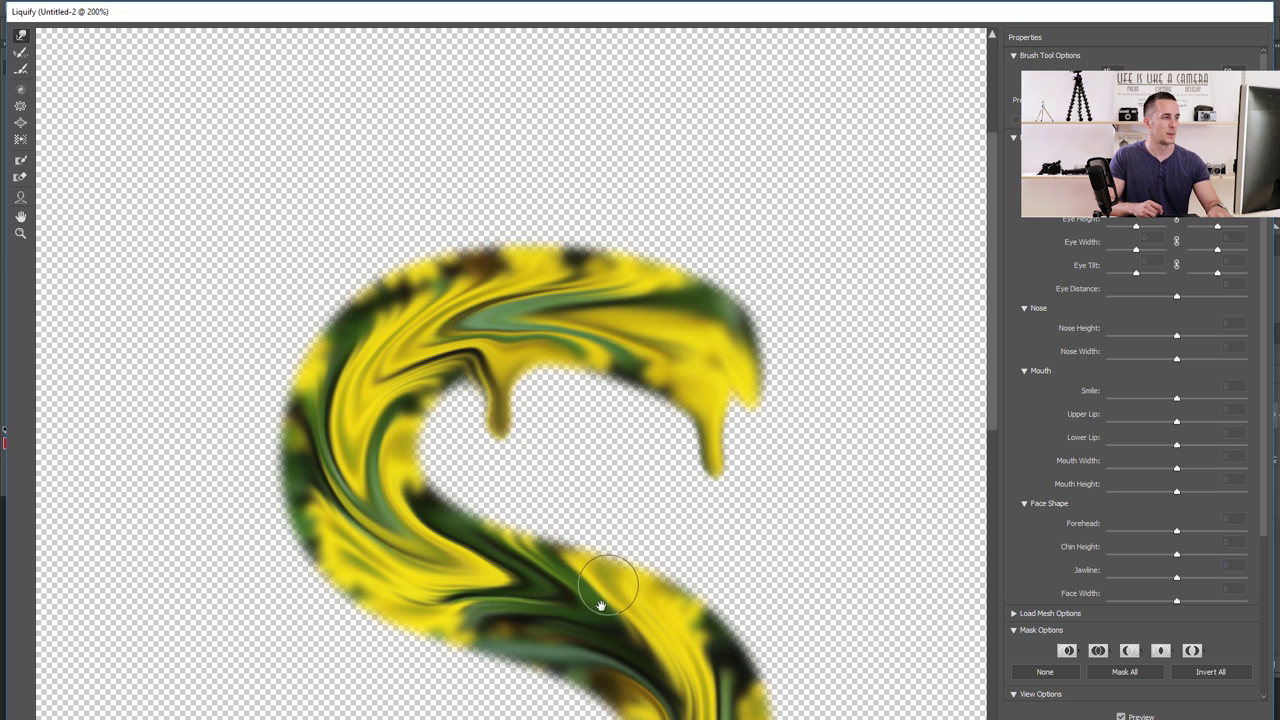
{"action": "left_click_drag", "start_coordinate": [600, 605], "coordinate": [500, 220]}
{"action": "mouse_move", "coordinate": [254, 173]}
{"action": "left_mouse_down"}
{"action": "mouse_move", "coordinate": [282, 240]}
{"action": "mouse_move", "coordinate": [285, 302]}
{"action": "mouse_move", "coordinate": [268, 240]}
{"action": "mouse_move", "coordinate": [298, 244]}
{"action": "mouse_move", "coordinate": [288, 284]}
{"action": "left_mouse_up"}
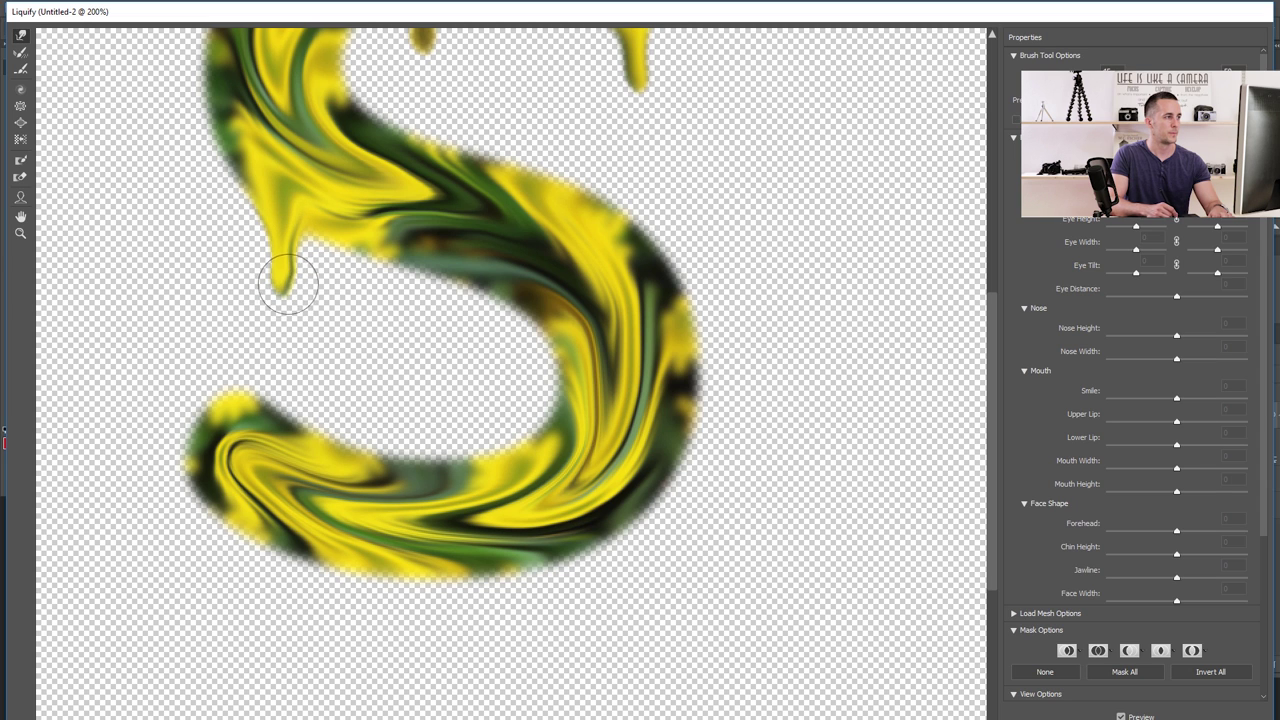
{"action": "mouse_move", "coordinate": [280, 470]}
{"action": "left_mouse_down"}
{"action": "mouse_move", "coordinate": [228, 492]}
{"action": "mouse_move", "coordinate": [208, 480]}
{"action": "mouse_move", "coordinate": [167, 570]}
{"action": "mouse_move", "coordinate": [206, 494]}
{"action": "mouse_move", "coordinate": [208, 602]}
{"action": "mouse_move", "coordinate": [198, 501]}
{"action": "mouse_move", "coordinate": [199, 570]}
{"action": "mouse_move", "coordinate": [191, 525]}
{"action": "mouse_move", "coordinate": [202, 500]}
{"action": "mouse_move", "coordinate": [198, 592]}
{"action": "mouse_move", "coordinate": [180, 534]}
{"action": "mouse_move", "coordinate": [216, 549]}
{"action": "mouse_move", "coordinate": [189, 535]}
{"action": "mouse_move", "coordinate": [210, 585]}
{"action": "left_mouse_up"}
{"action": "mouse_move", "coordinate": [703, 422]}
{"action": "left_mouse_down"}
{"action": "mouse_move", "coordinate": [680, 448]}
{"action": "mouse_move", "coordinate": [664, 559]}
{"action": "mouse_move", "coordinate": [614, 537]}
{"action": "mouse_move", "coordinate": [563, 539]}
{"action": "mouse_move", "coordinate": [505, 615]}
{"action": "mouse_move", "coordinate": [521, 577]}
{"action": "mouse_move", "coordinate": [508, 562]}
{"action": "mouse_move", "coordinate": [534, 627]}
{"action": "mouse_move", "coordinate": [567, 552]}
{"action": "mouse_move", "coordinate": [540, 608]}
{"action": "mouse_move", "coordinate": [511, 584]}
{"action": "mouse_move", "coordinate": [527, 627]}
{"action": "mouse_move", "coordinate": [534, 617]}
{"action": "mouse_move", "coordinate": [525, 675]}
{"action": "left_mouse_up"}
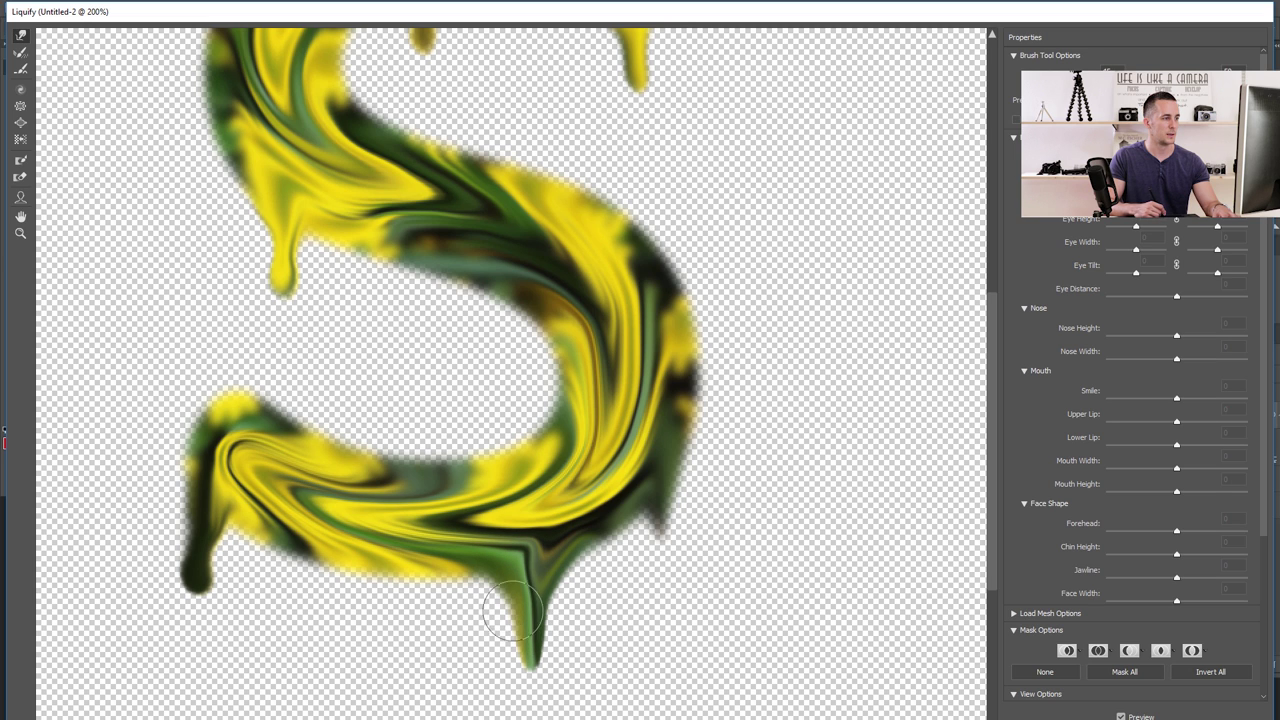
{"action": "mouse_move", "coordinate": [566, 600]}
{"action": "left_mouse_down"}
{"action": "mouse_move", "coordinate": [500, 667]}
{"action": "mouse_move", "coordinate": [542, 655]}
{"action": "mouse_move", "coordinate": [560, 669]}
{"action": "mouse_move", "coordinate": [534, 684]}
{"action": "mouse_move", "coordinate": [515, 615]}
{"action": "left_mouse_up"}
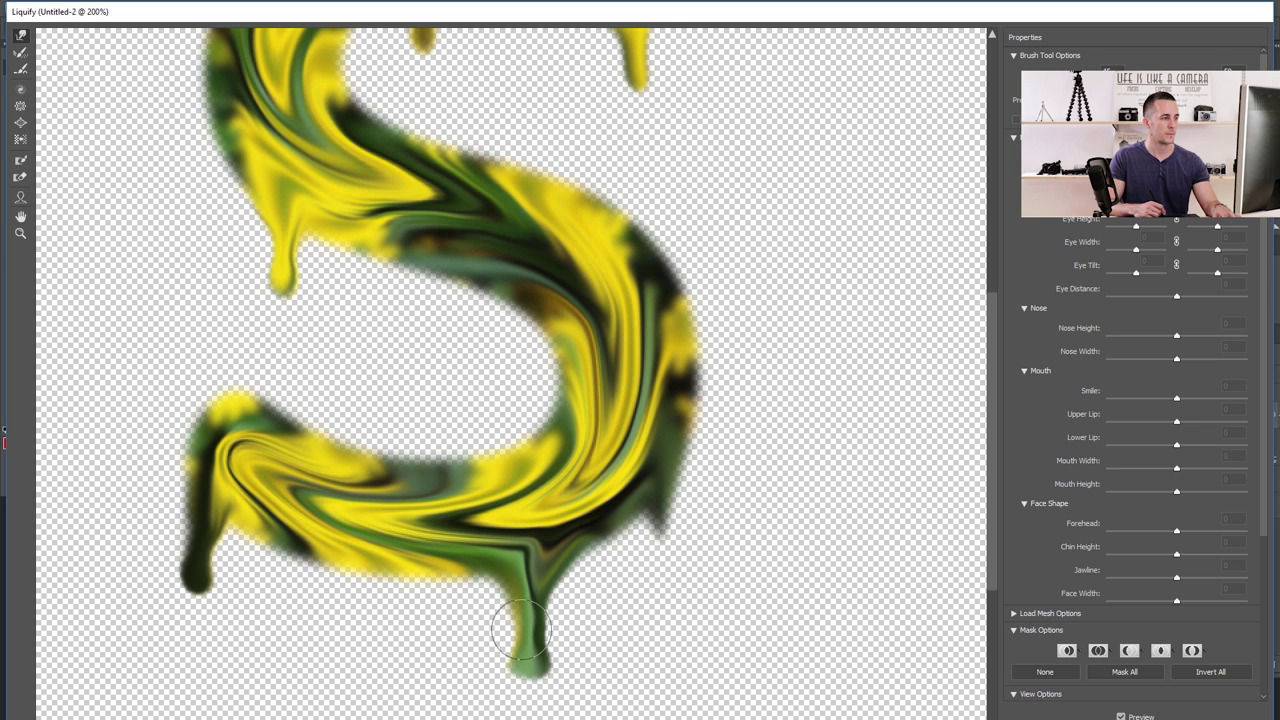
{"action": "key", "text": "Return"}
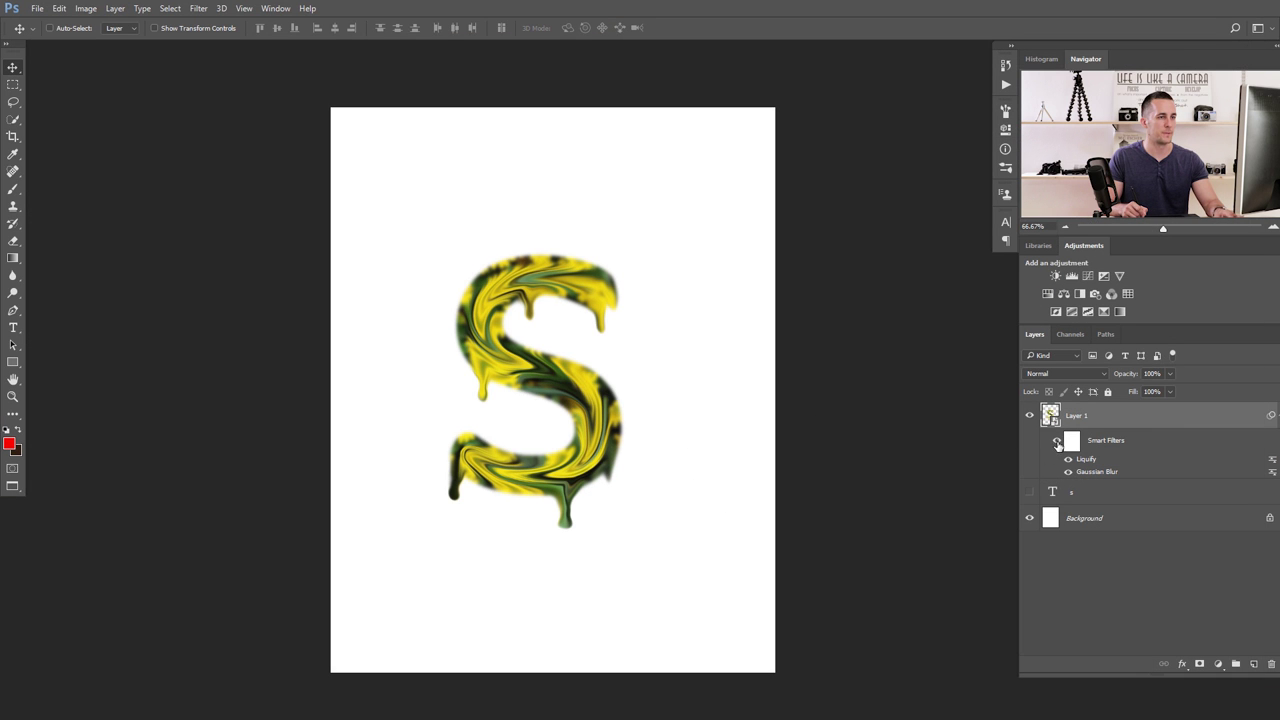
- Compare the liquified letter with and without Gaussian Blur by hiding and showing that smart filter
{"action": "left_click", "coordinate": [1068, 471]}
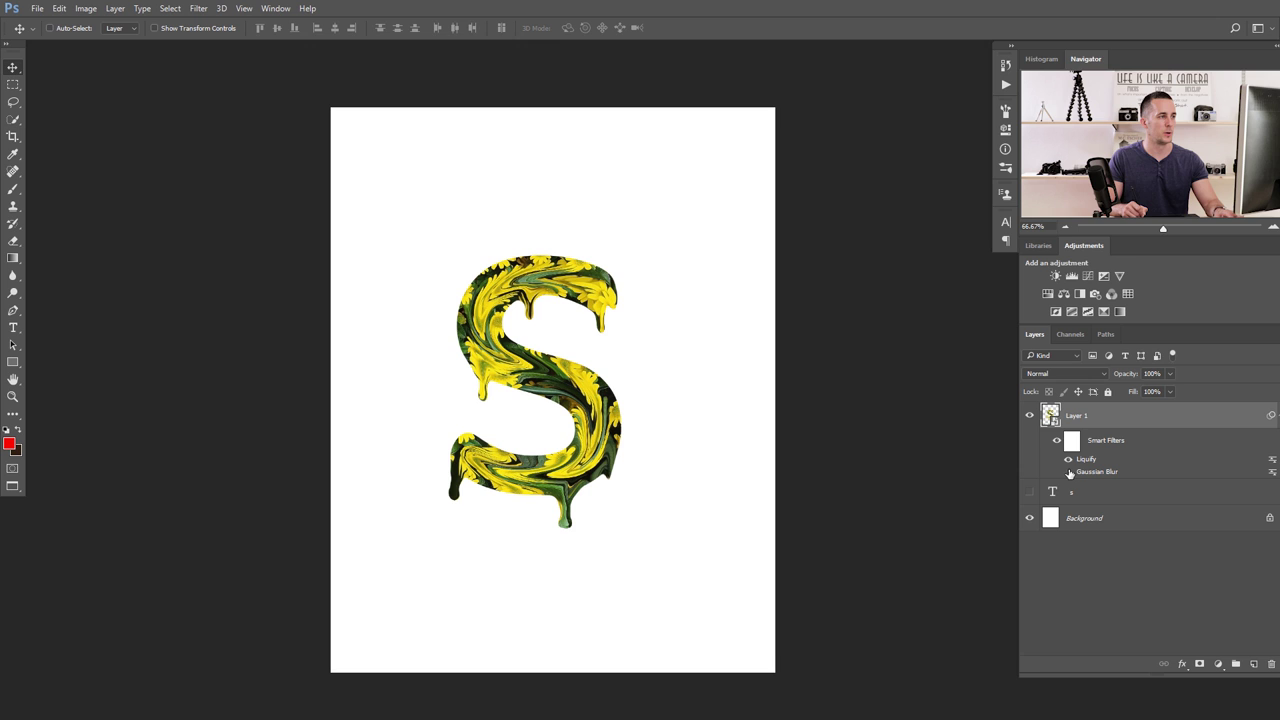
{"action": "key", "text": "ctrl+1"}
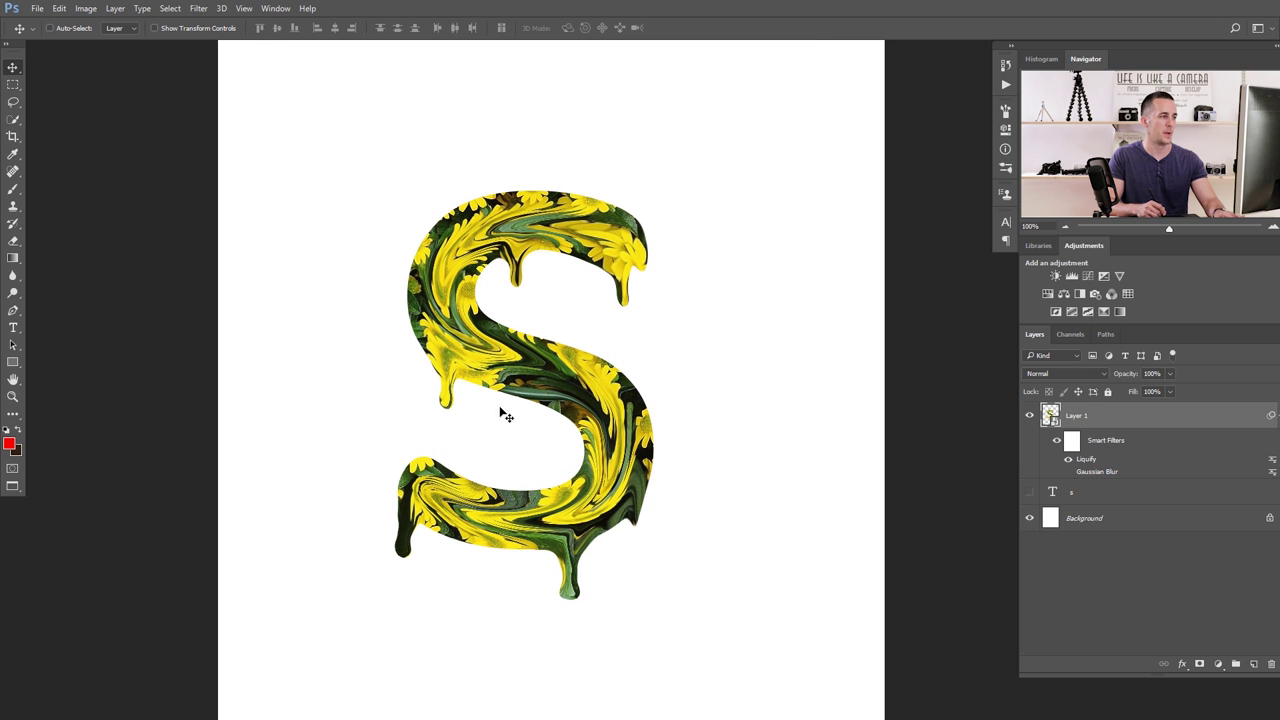
{"action": "left_click", "coordinate": [1068, 471]}
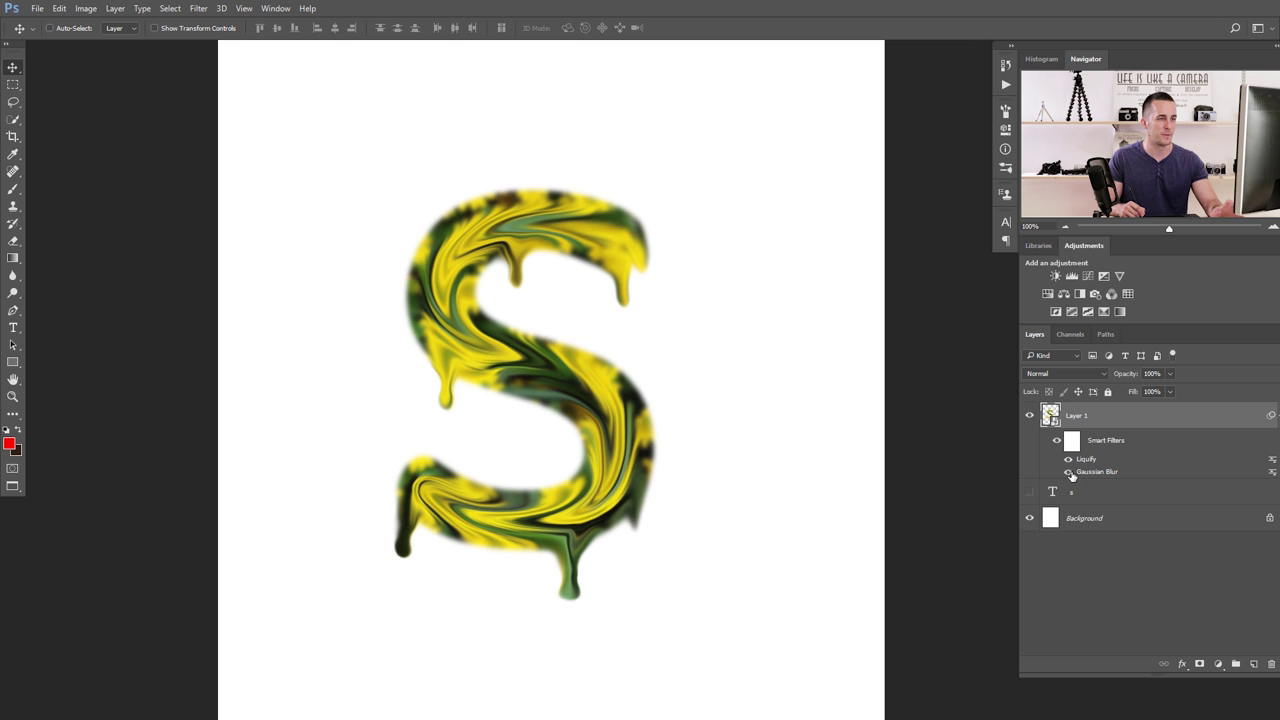
- Reopen the Gaussian Blur smart filter and lower its radius so the letter's flower texture looks sharper
{"action": "double_click", "coordinate": [1098, 471]}
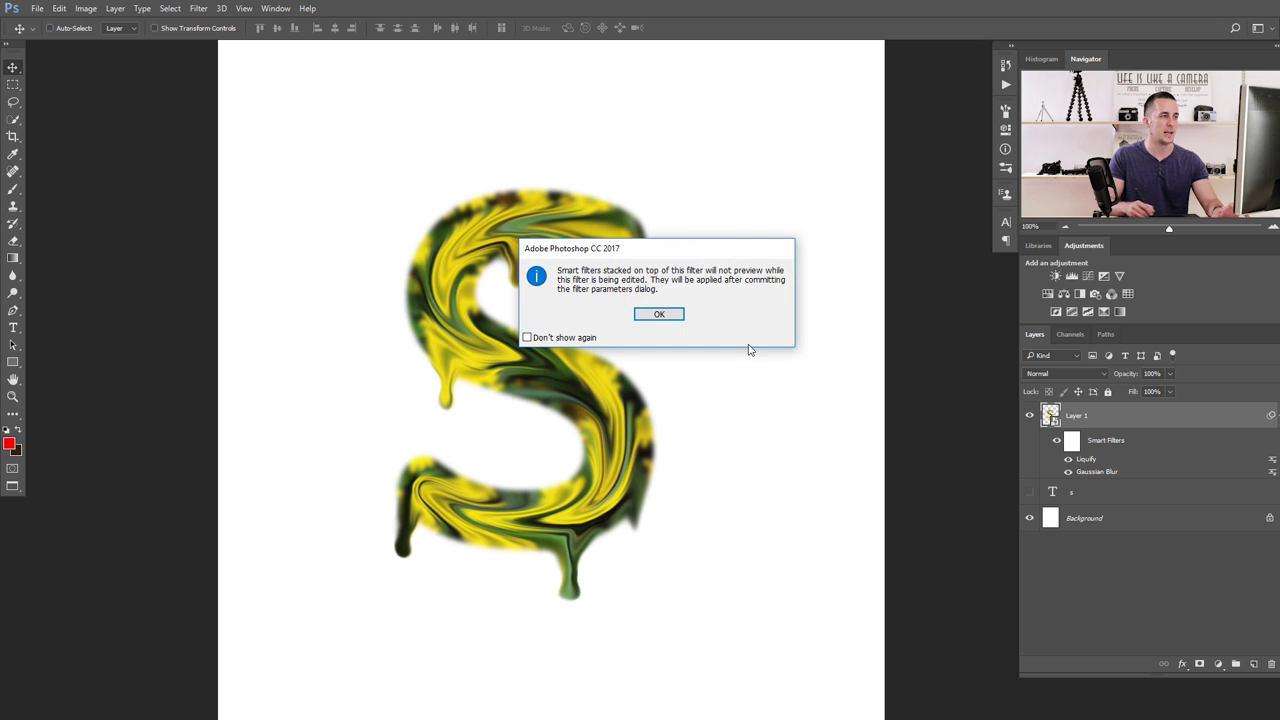
{"action": "left_click", "coordinate": [657, 315]}
{"action": "left_click_drag", "start_coordinate": [1056, 320], "coordinate": [1107, 320]}
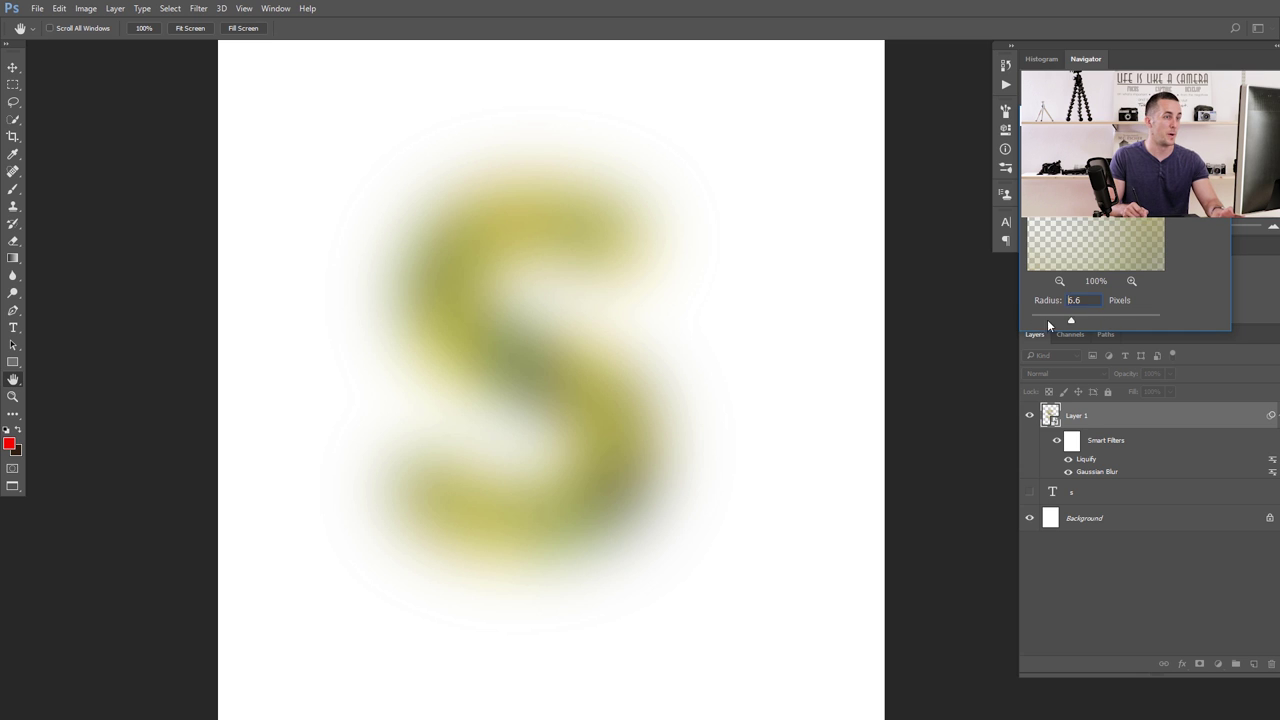
{"action": "key", "text": "Return"}
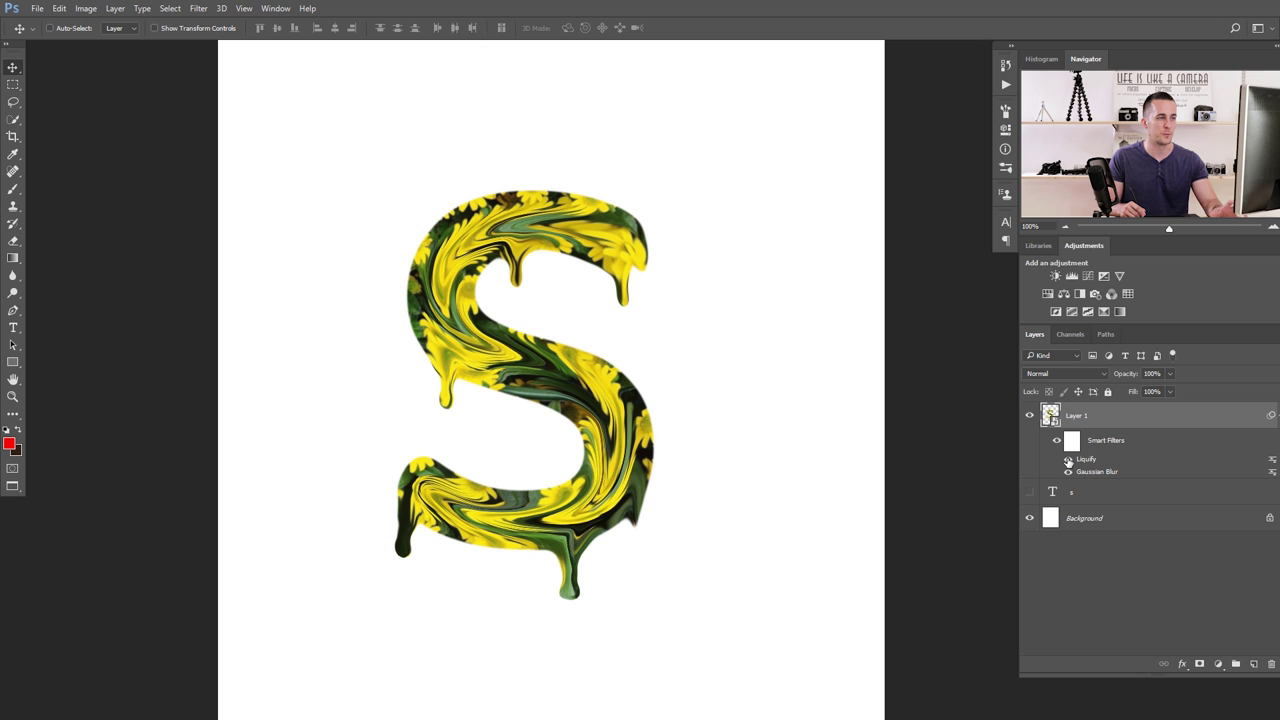
- Compare the letter with and without its drips by toggling the Liquify smart filter's visibility
{"action": "left_click", "coordinate": [1072, 459]}
{"action": "left_click", "coordinate": [1072, 459]}
{"action": "left_click", "coordinate": [1071, 459]}
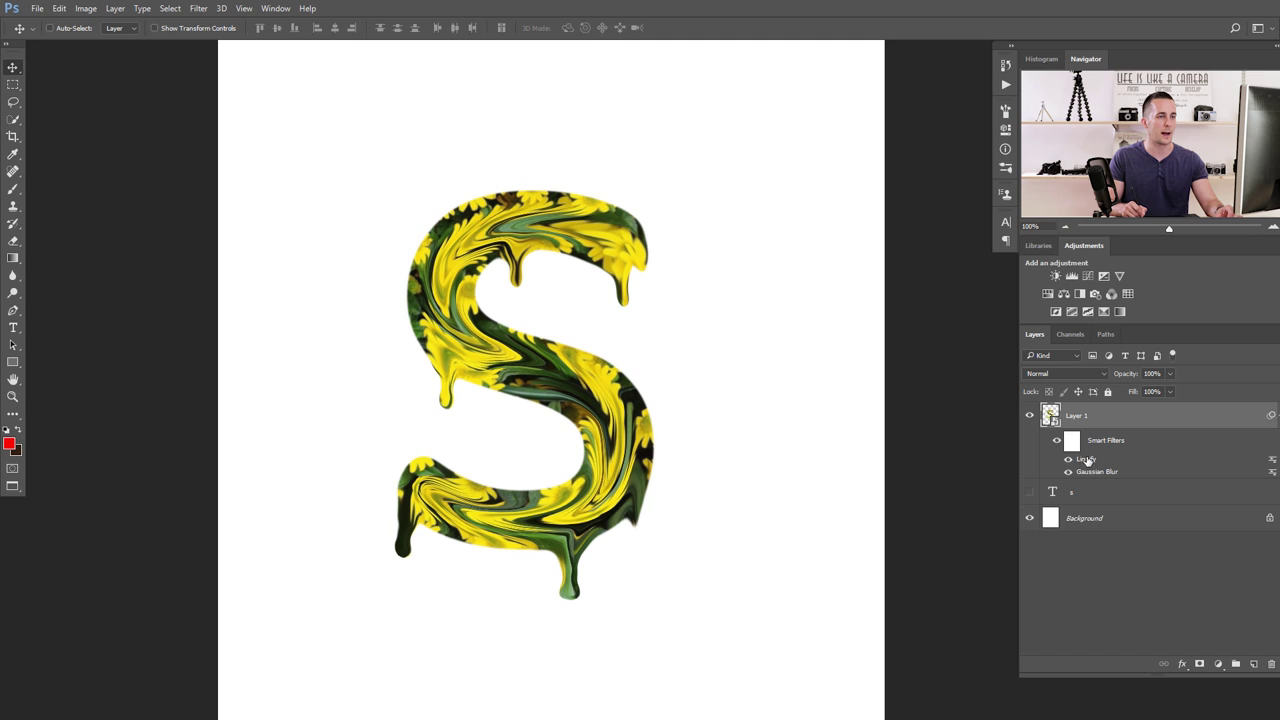
- Reopen the Liquify smart filter and slim the long drip at the base of the S with a larger brush
{"action": "double_click", "coordinate": [1087, 462]}
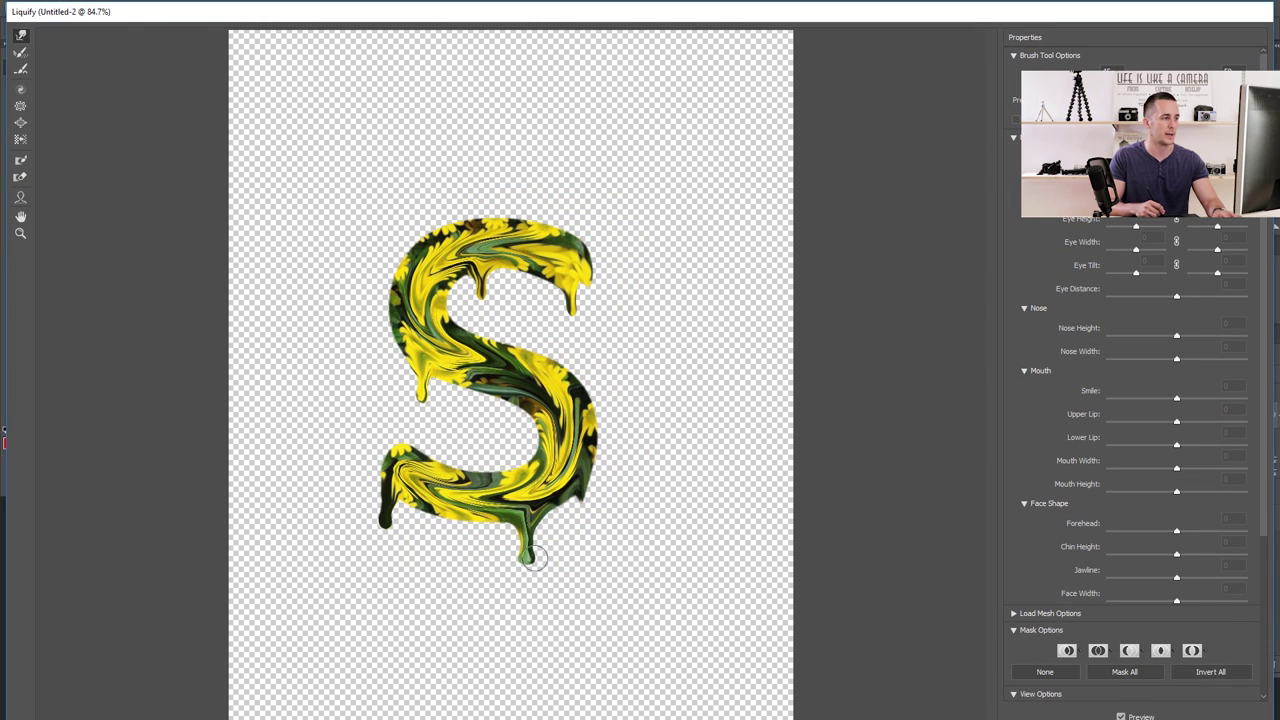
{"action": "scroll", "coordinate": [530, 548], "scroll_direction": "up", "scroll_amount": 3}
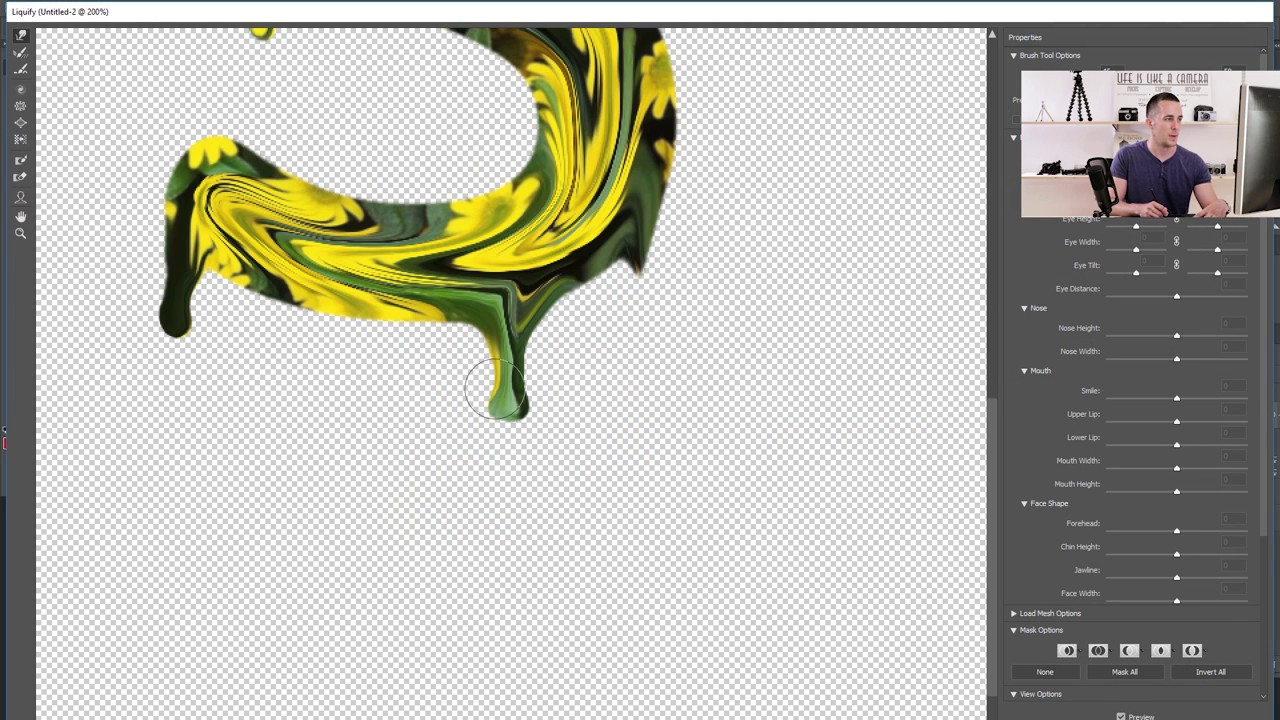
{"action": "left_click_drag", "start_coordinate": [491, 371], "coordinate": [523, 360]}
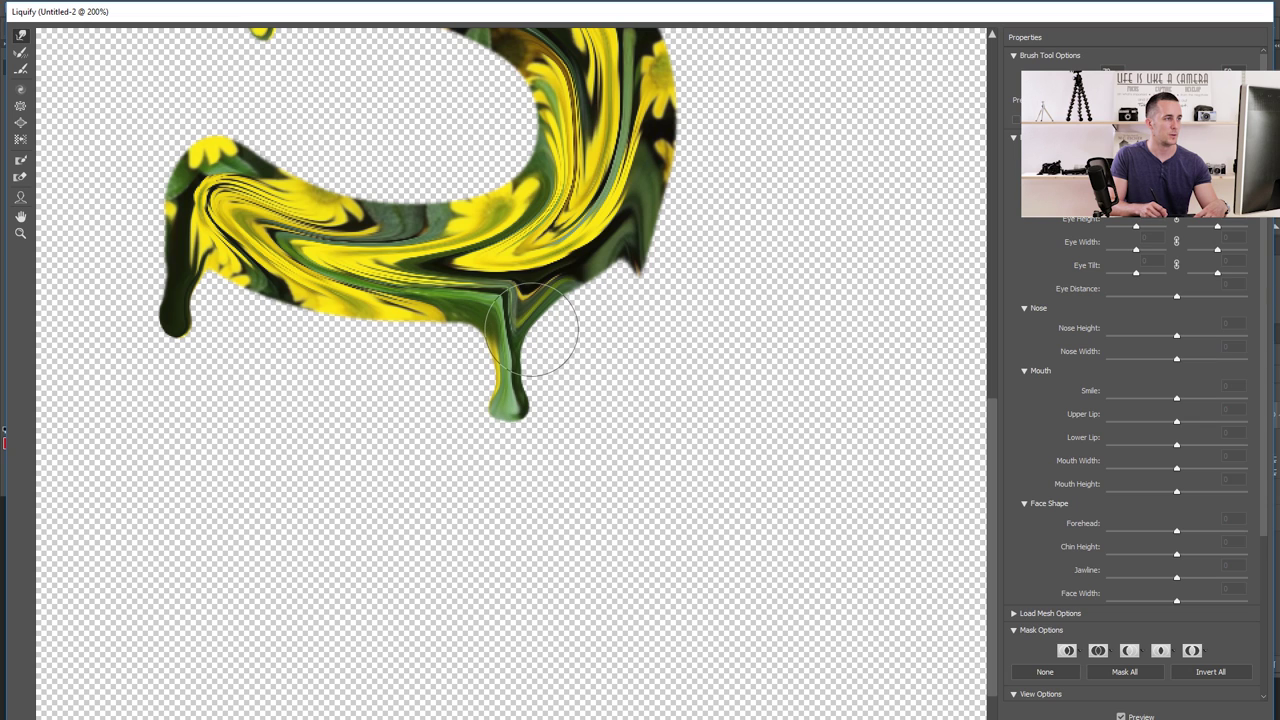
{"action": "mouse_move", "coordinate": [480, 409]}
{"action": "left_mouse_down"}
{"action": "mouse_move", "coordinate": [477, 423]}
{"action": "mouse_move", "coordinate": [517, 414]}
{"action": "mouse_move", "coordinate": [557, 349]}
{"action": "left_mouse_up"}
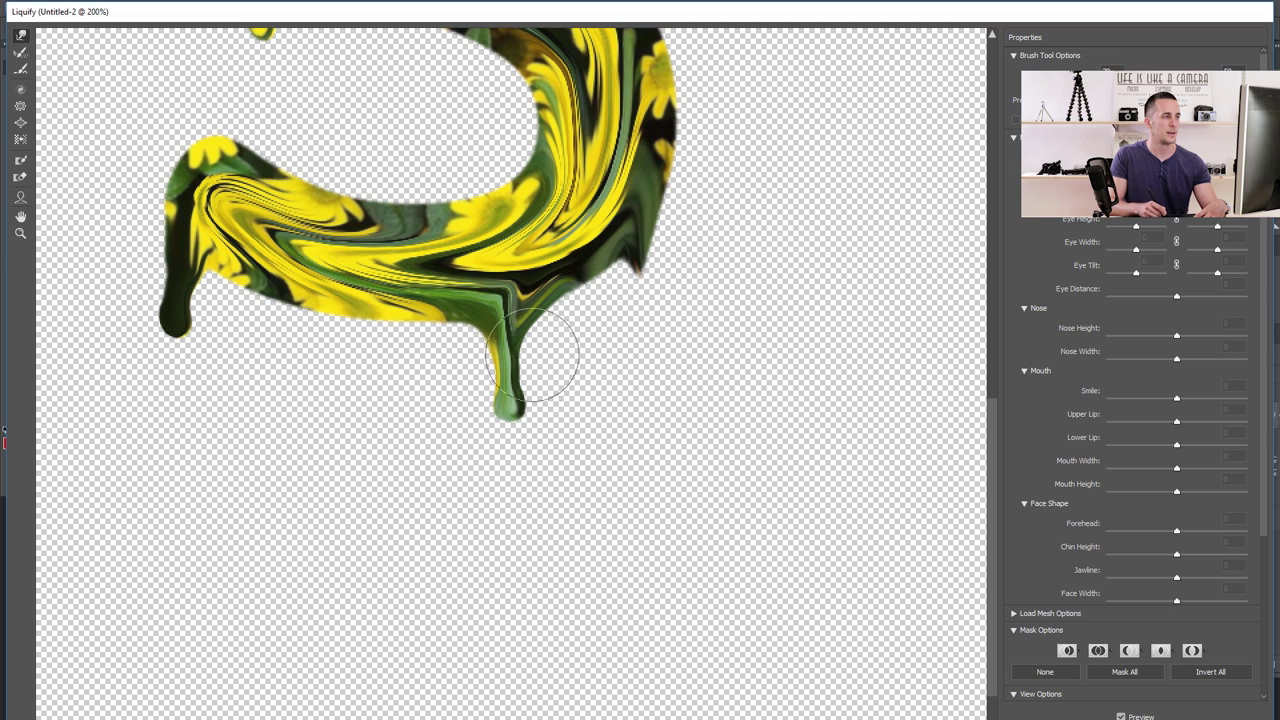
- With a smaller brush, pull more drips from the lower right curve, upper right tip and left edge of the S, and apply Liquify
{"action": "key", "text": "bracketleft"}
{"action": "key", "text": "bracketleft"}
{"action": "mouse_move", "coordinate": [641, 251]}
{"action": "left_mouse_down"}
{"action": "mouse_move", "coordinate": [634, 300]}
{"action": "mouse_move", "coordinate": [651, 263]}
{"action": "mouse_move", "coordinate": [625, 300]}
{"action": "mouse_move", "coordinate": [643, 297]}
{"action": "left_mouse_up"}
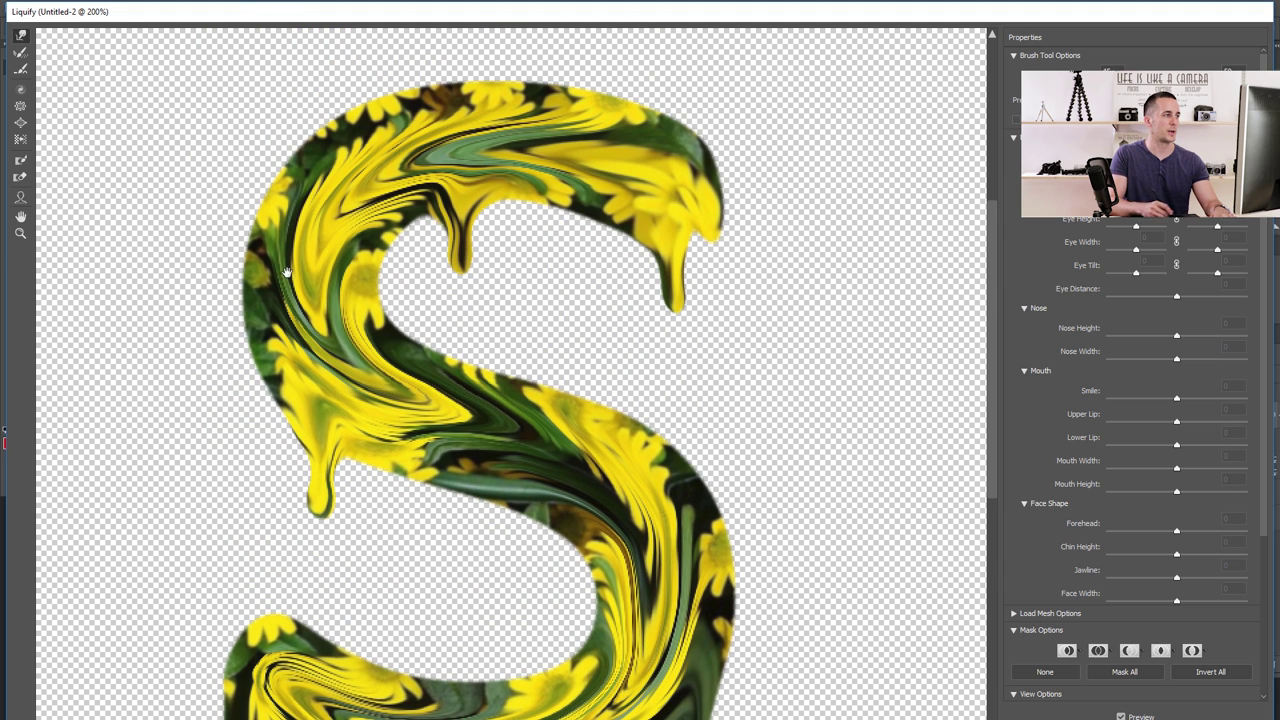
{"action": "mouse_move", "coordinate": [243, 279]}
{"action": "left_mouse_down"}
{"action": "mouse_move", "coordinate": [250, 387]}
{"action": "mouse_move", "coordinate": [268, 396]}
{"action": "mouse_move", "coordinate": [257, 379]}
{"action": "mouse_move", "coordinate": [255, 440]}
{"action": "left_mouse_up"}
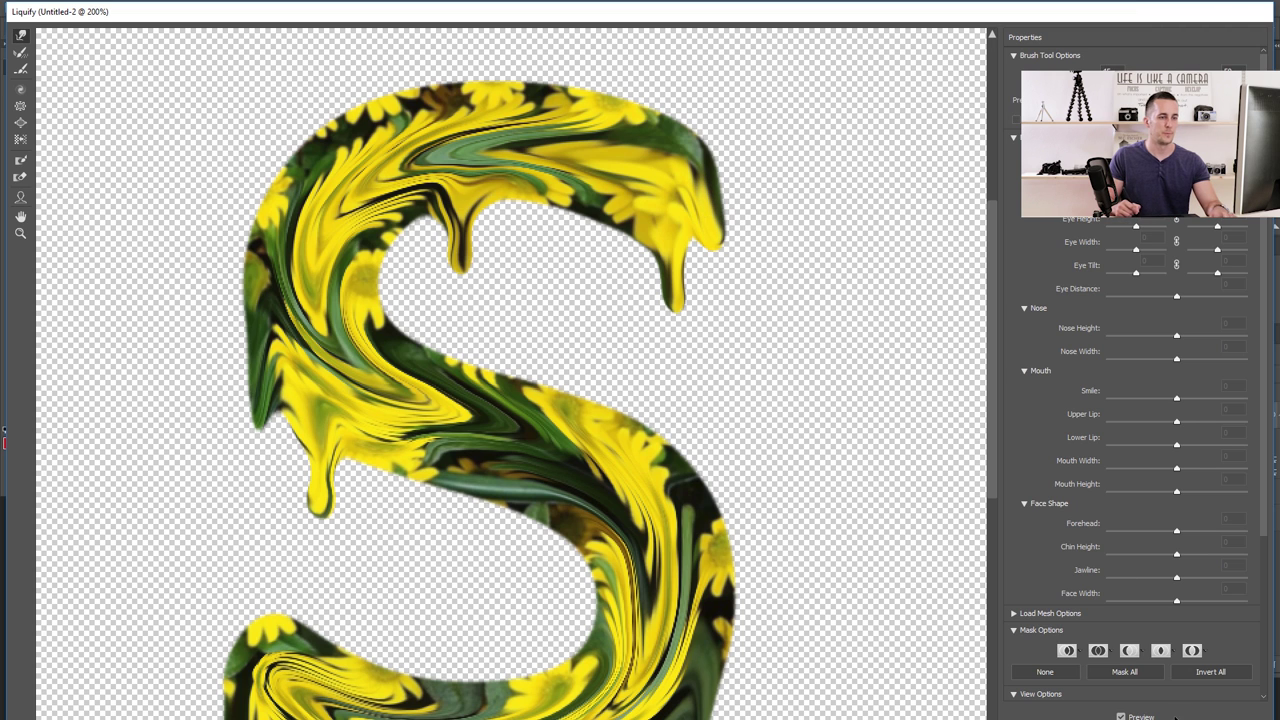
{"action": "left_click", "coordinate": [1122, 712]}
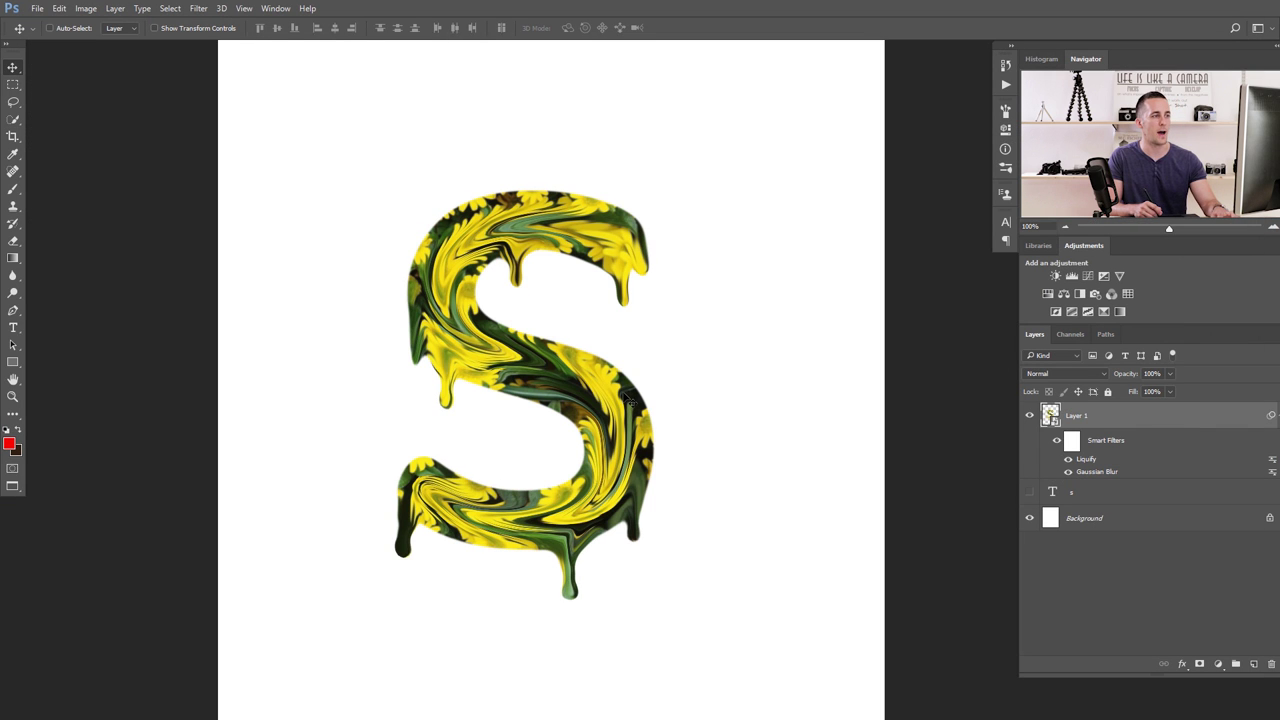
{"action": "scroll", "coordinate": [617, 397], "scroll_direction": "down", "scroll_amount": 2}
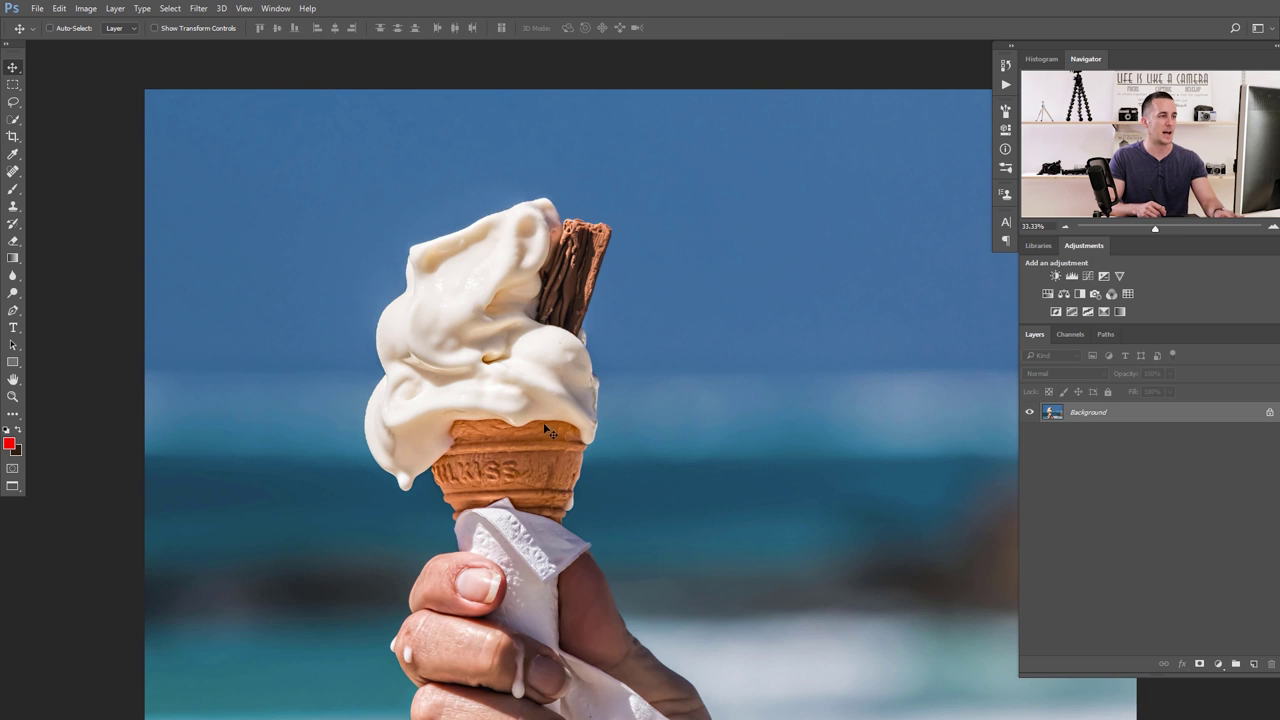
{"action": "left_click_drag", "start_coordinate": [543, 422], "coordinate": [519, 343]}
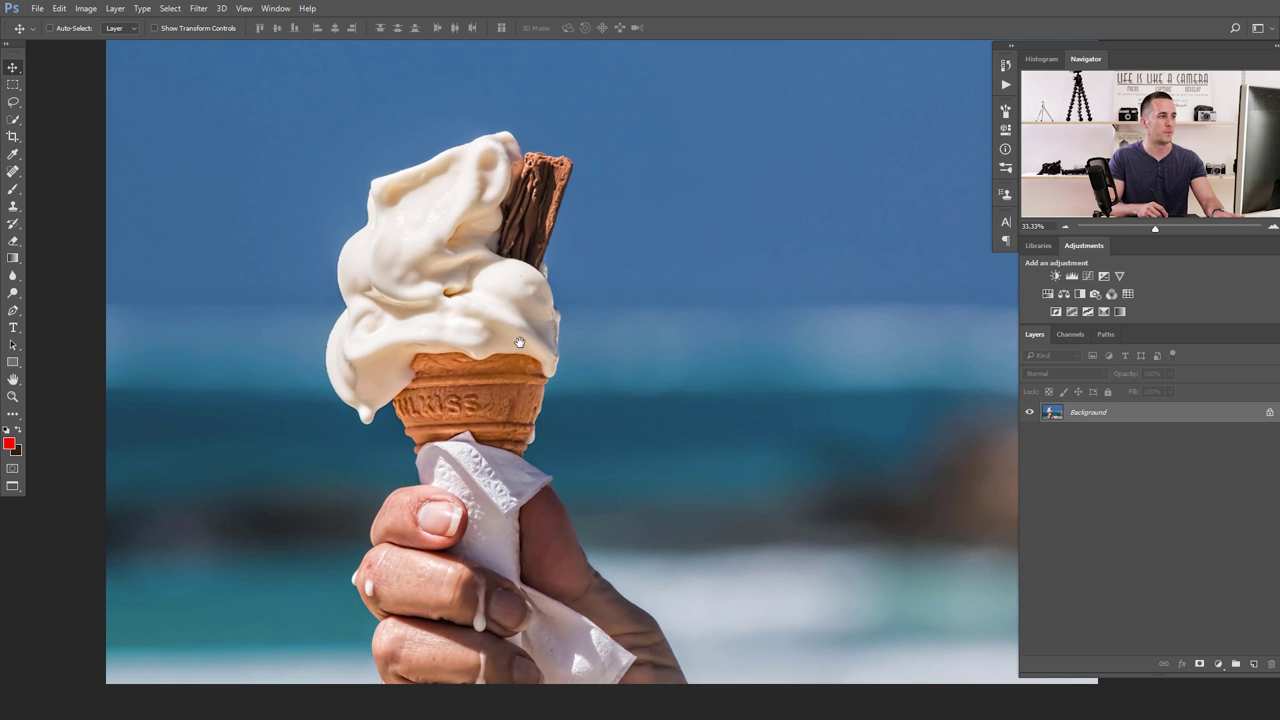
{"action": "scroll", "coordinate": [519, 343], "scroll_direction": "down", "scroll_amount": 2}
{"action": "scroll", "coordinate": [484, 374], "scroll_direction": "up", "scroll_amount": 3}
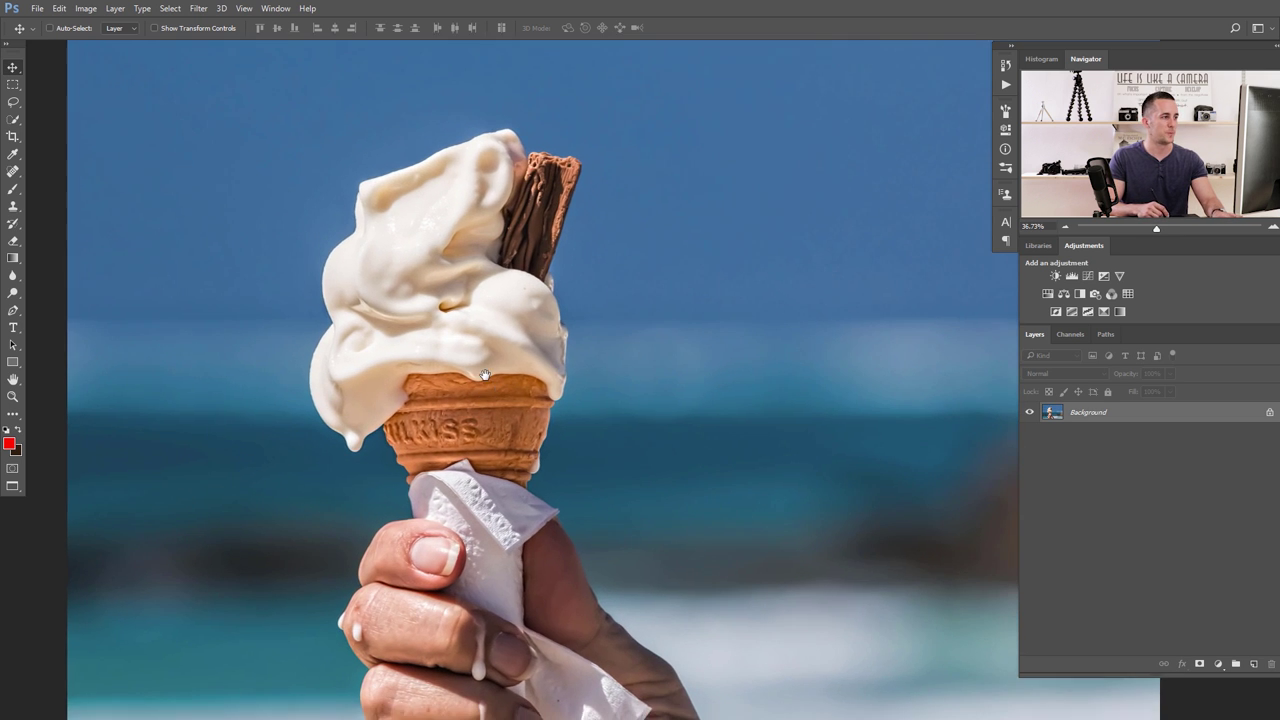
{"action": "scroll", "coordinate": [484, 374], "scroll_direction": "down", "scroll_amount": 1}
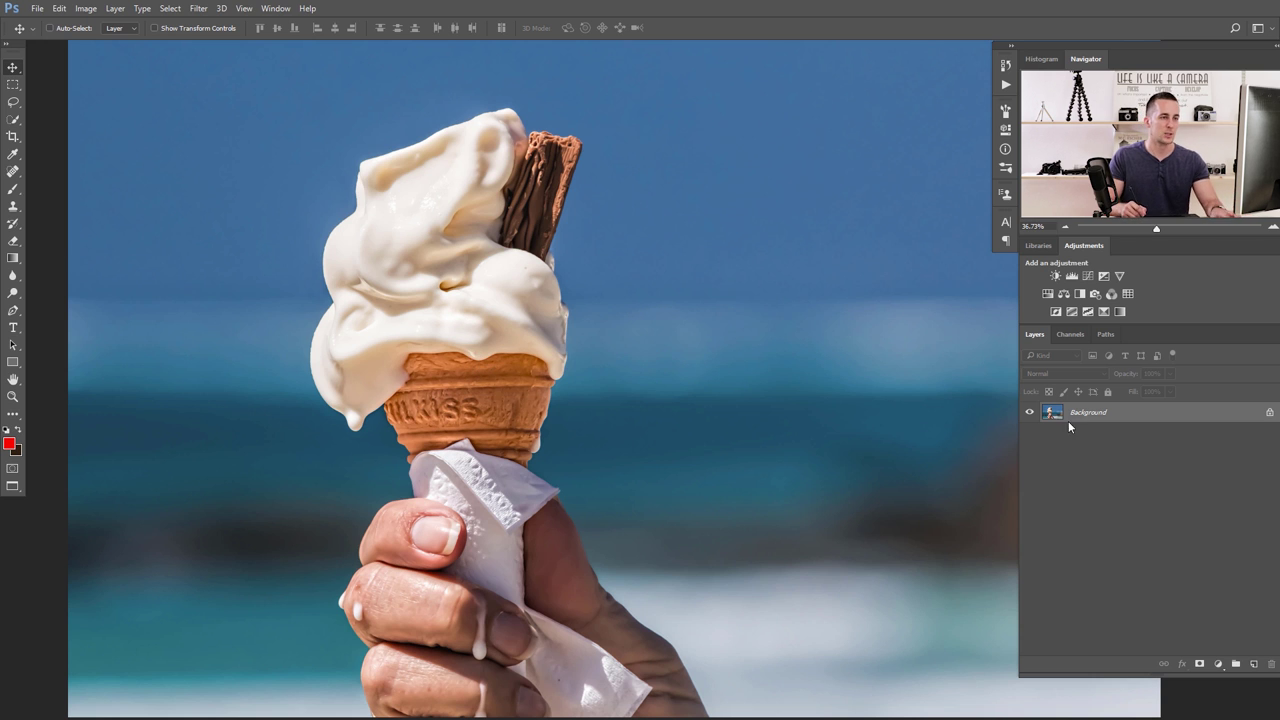
- Duplicate the Background layer of the ice cream photo and open the copy in the Liquify filter
{"action": "left_click_drag", "start_coordinate": [1086, 418], "coordinate": [1088, 423]}
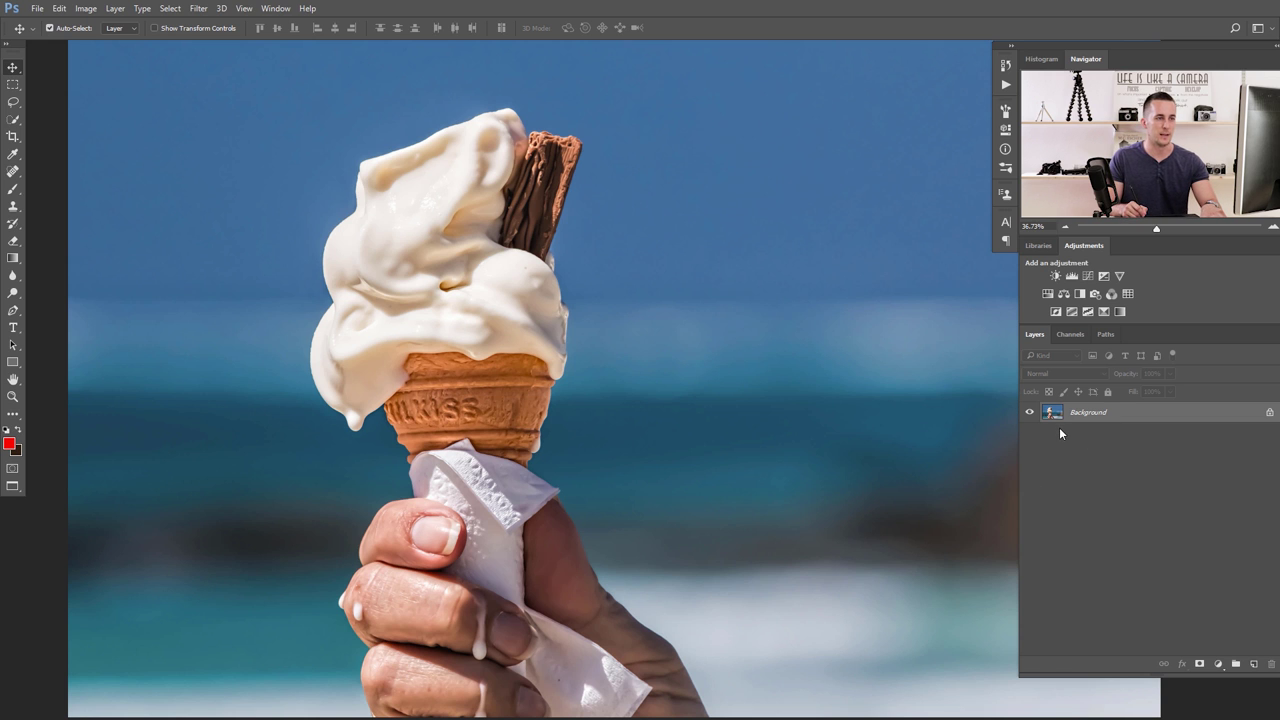
{"action": "key", "text": "ctrl+j"}
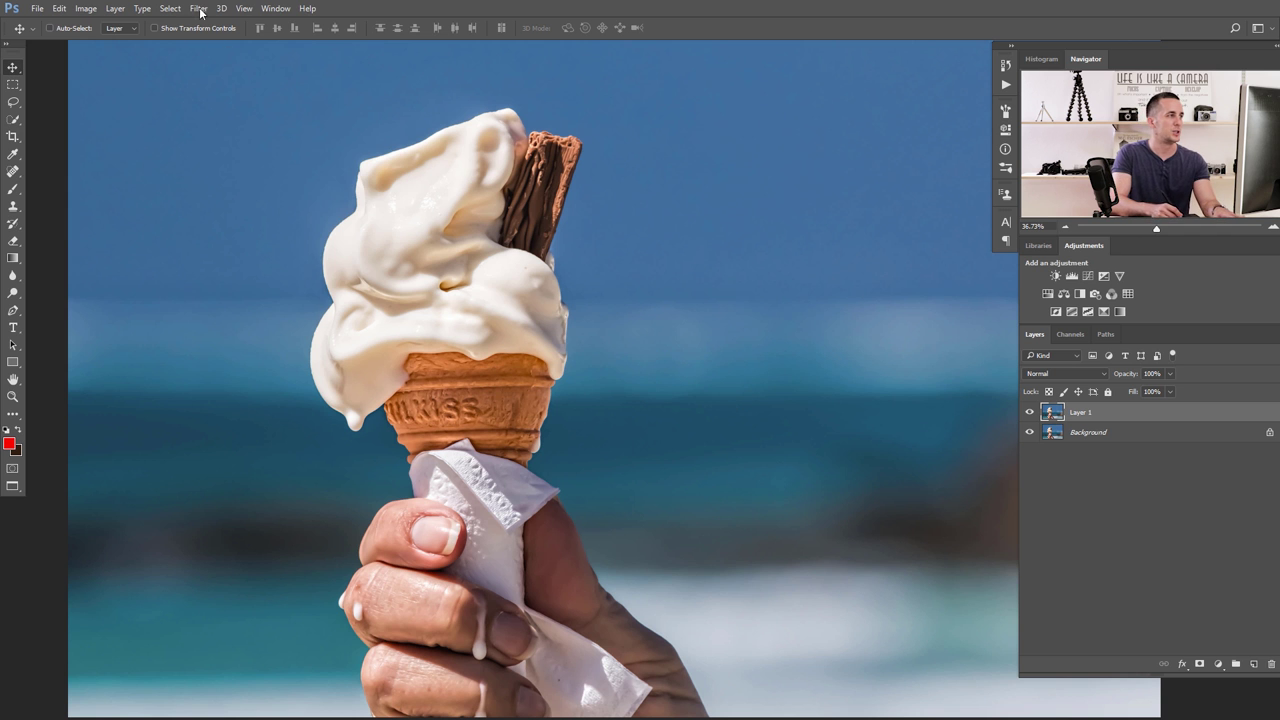
{"action": "left_click", "coordinate": [199, 9]}
{"action": "left_click", "coordinate": [256, 111]}
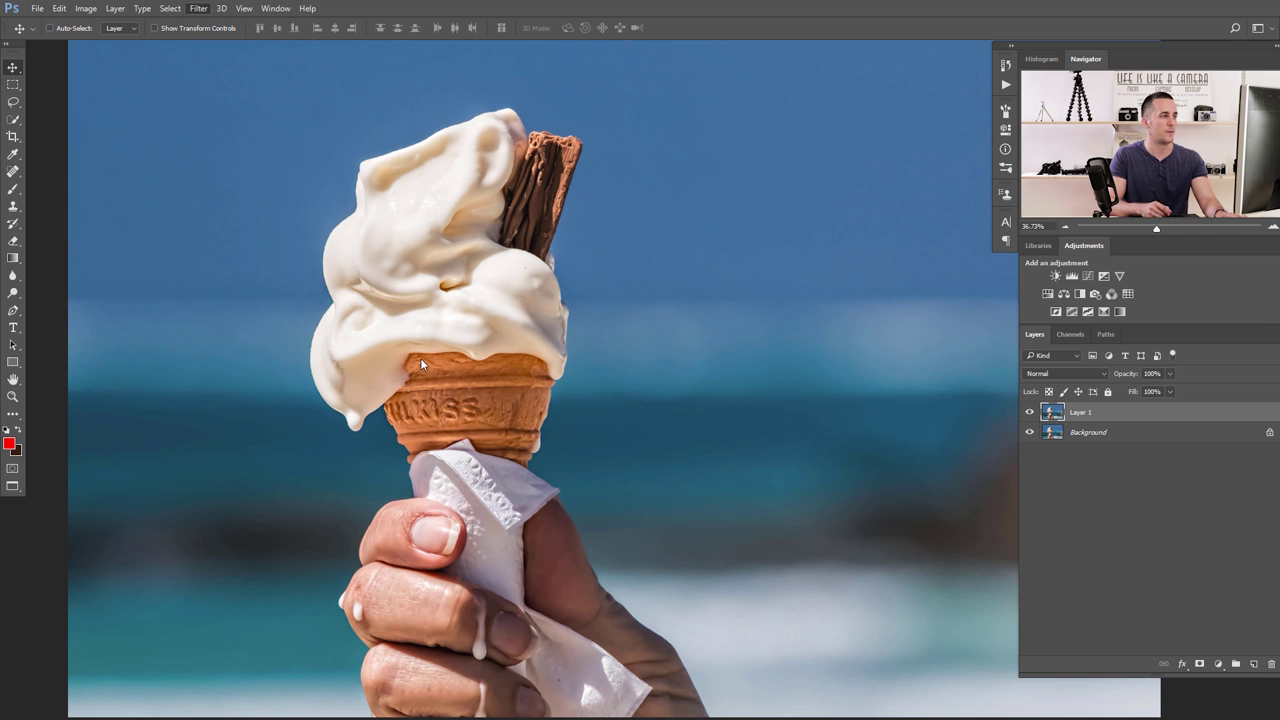
- With an enlarged Forward Warp brush, pull a long drip down from the ice cream's lower left tip
{"action": "scroll", "coordinate": [319, 437], "scroll_direction": "up", "scroll_amount": 3}
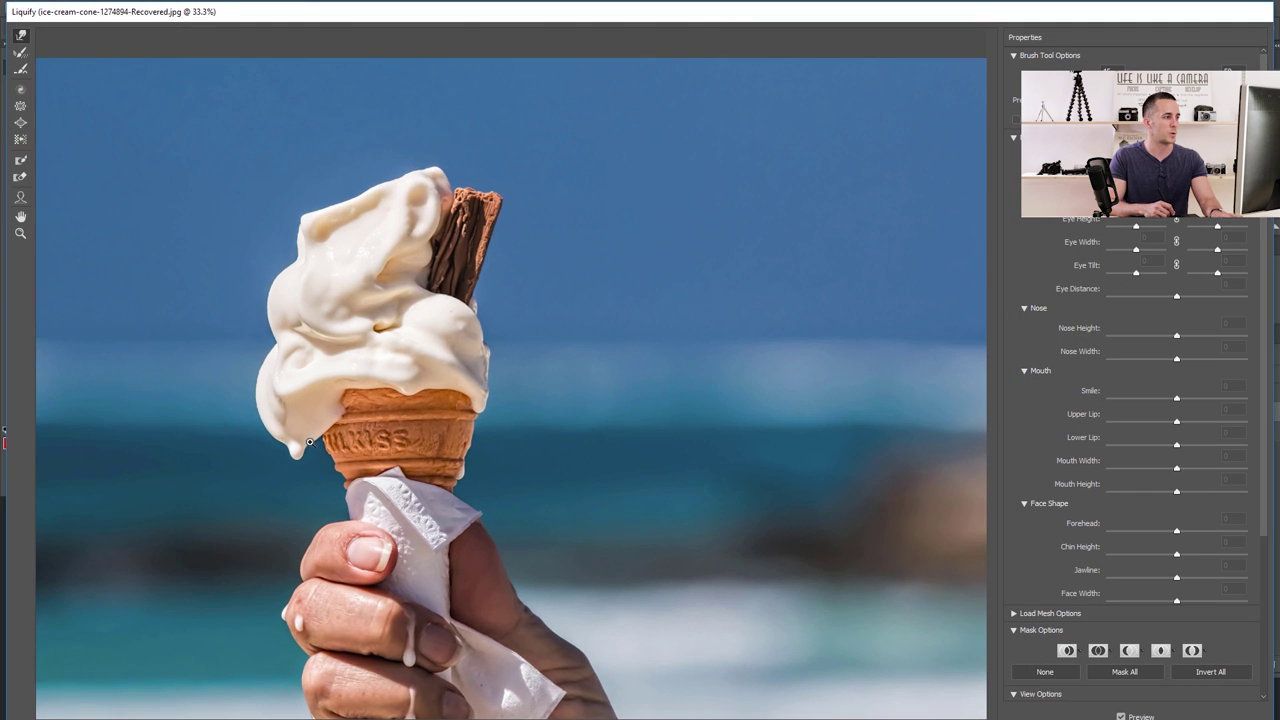
{"action": "key", "text": "bracketright"}
{"action": "key", "text": "bracketright"}
{"action": "key", "text": "bracketright"}
{"action": "key", "text": "bracketright"}
{"action": "key", "text": "bracketright"}
{"action": "key", "text": "bracketright"}
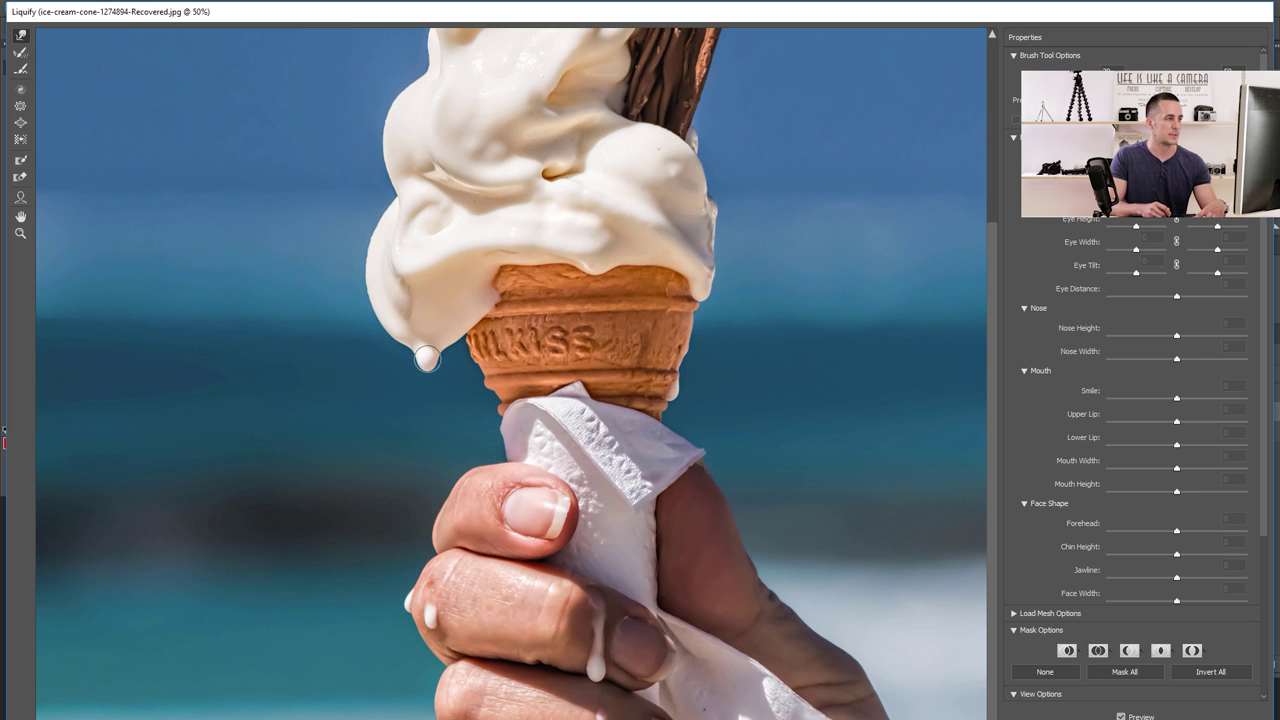
{"action": "mouse_move", "coordinate": [427, 364]}
{"action": "left_mouse_down"}
{"action": "mouse_move", "coordinate": [420, 406]}
{"action": "mouse_move", "coordinate": [424, 378]}
{"action": "mouse_move", "coordinate": [409, 371]}
{"action": "left_mouse_up"}
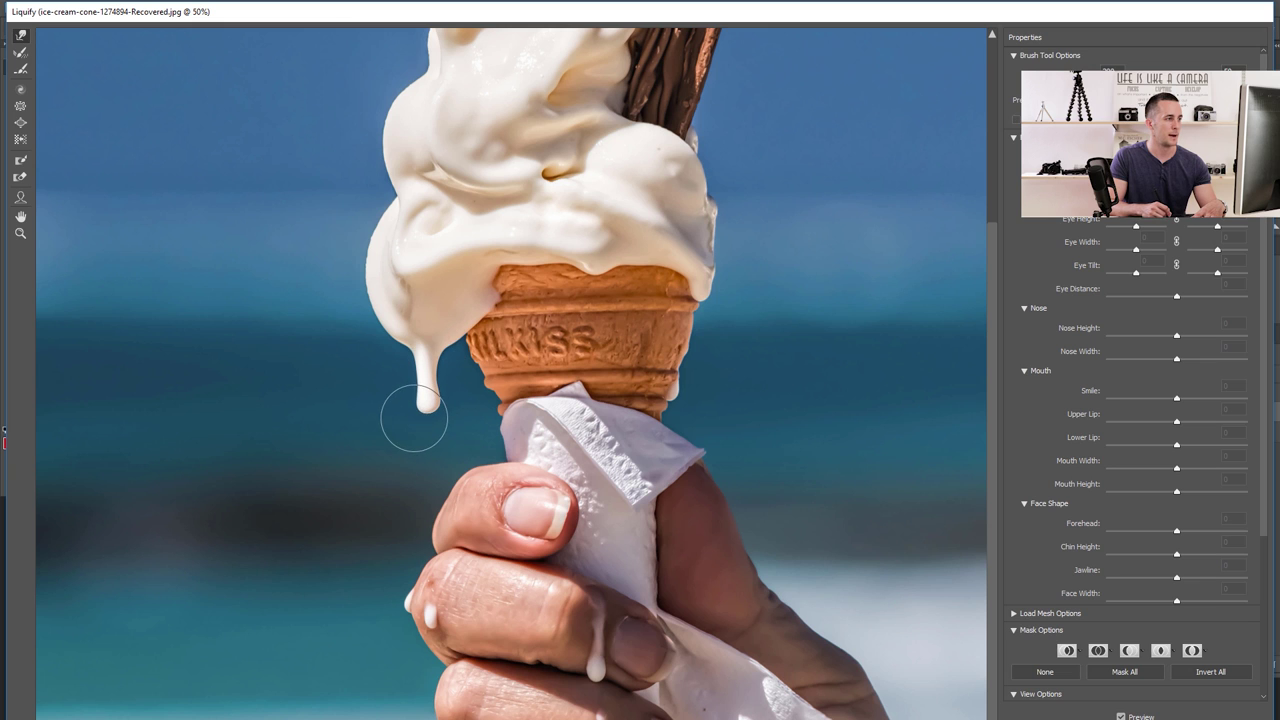
- With a smaller brush, pull drips from the ice cream's left edge, right edge and over the cone's rim, and apply Liquify
{"action": "key", "text": "bracketleft"}
{"action": "key", "text": "bracketleft"}
{"action": "mouse_move", "coordinate": [363, 297]}
{"action": "left_mouse_down"}
{"action": "mouse_move", "coordinate": [378, 365]}
{"action": "mouse_move", "coordinate": [379, 334]}
{"action": "mouse_move", "coordinate": [380, 377]}
{"action": "left_mouse_up"}
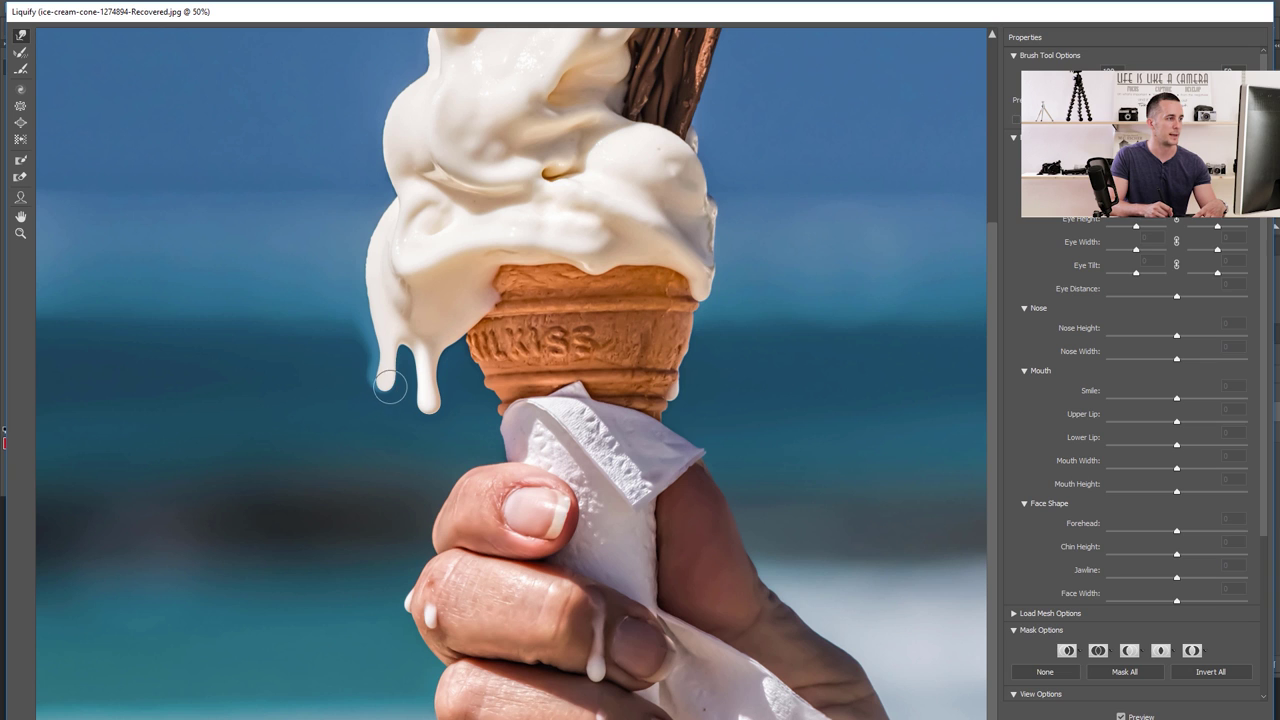
{"action": "key", "text": "bracketright"}
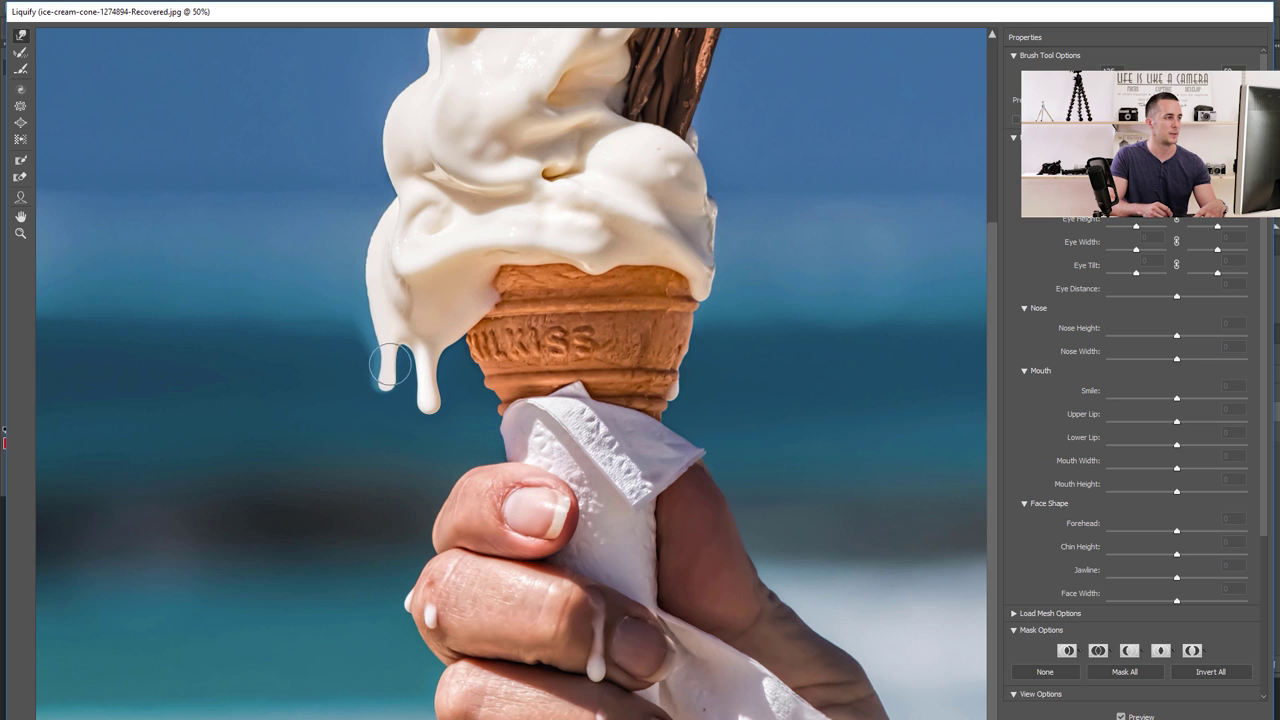
{"action": "mouse_move", "coordinate": [697, 322]}
{"action": "left_mouse_down"}
{"action": "mouse_move", "coordinate": [700, 296]}
{"action": "mouse_move", "coordinate": [700, 334]}
{"action": "mouse_move", "coordinate": [715, 300]}
{"action": "mouse_move", "coordinate": [703, 322]}
{"action": "mouse_move", "coordinate": [681, 291]}
{"action": "left_mouse_up"}
{"action": "mouse_move", "coordinate": [590, 262]}
{"action": "left_mouse_down"}
{"action": "mouse_move", "coordinate": [595, 276]}
{"action": "mouse_move", "coordinate": [594, 304]}
{"action": "mouse_move", "coordinate": [594, 284]}
{"action": "mouse_move", "coordinate": [583, 295]}
{"action": "mouse_move", "coordinate": [607, 291]}
{"action": "mouse_move", "coordinate": [597, 311]}
{"action": "mouse_move", "coordinate": [606, 282]}
{"action": "mouse_move", "coordinate": [575, 279]}
{"action": "mouse_move", "coordinate": [594, 314]}
{"action": "mouse_move", "coordinate": [607, 289]}
{"action": "mouse_move", "coordinate": [565, 262]}
{"action": "mouse_move", "coordinate": [525, 270]}
{"action": "mouse_move", "coordinate": [515, 255]}
{"action": "mouse_move", "coordinate": [526, 284]}
{"action": "left_mouse_up"}
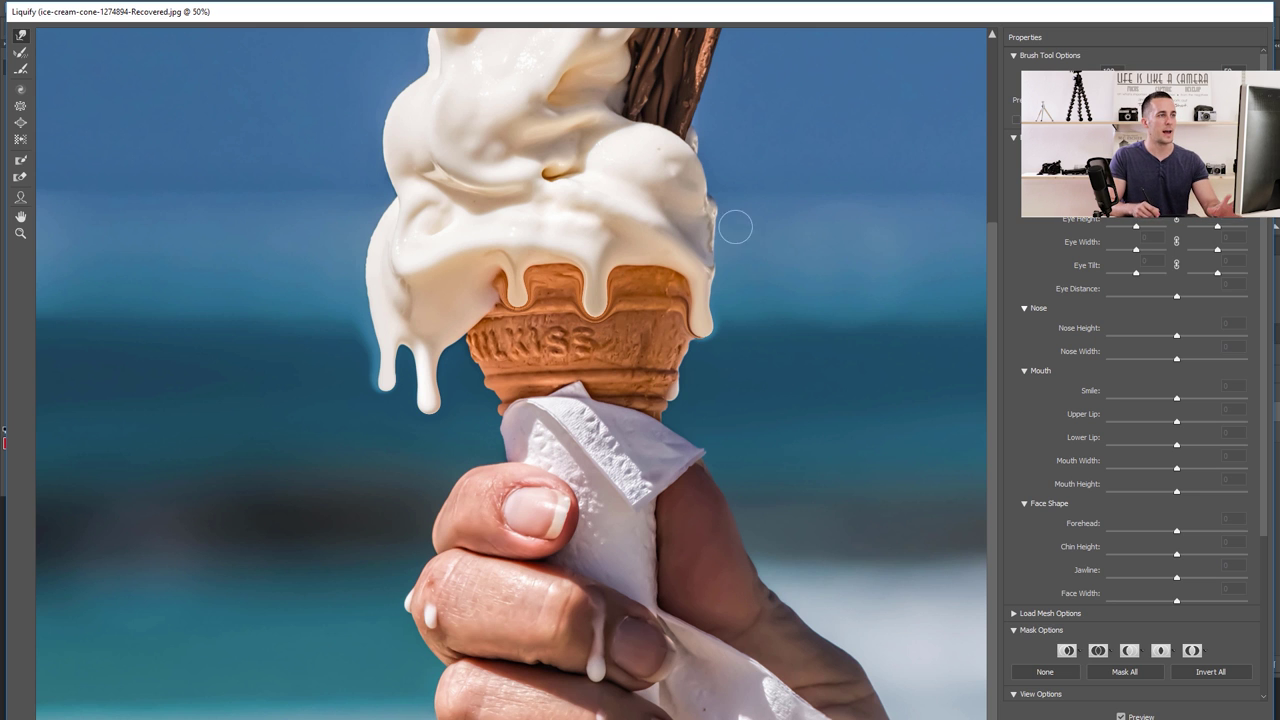
{"action": "key", "text": "Return"}
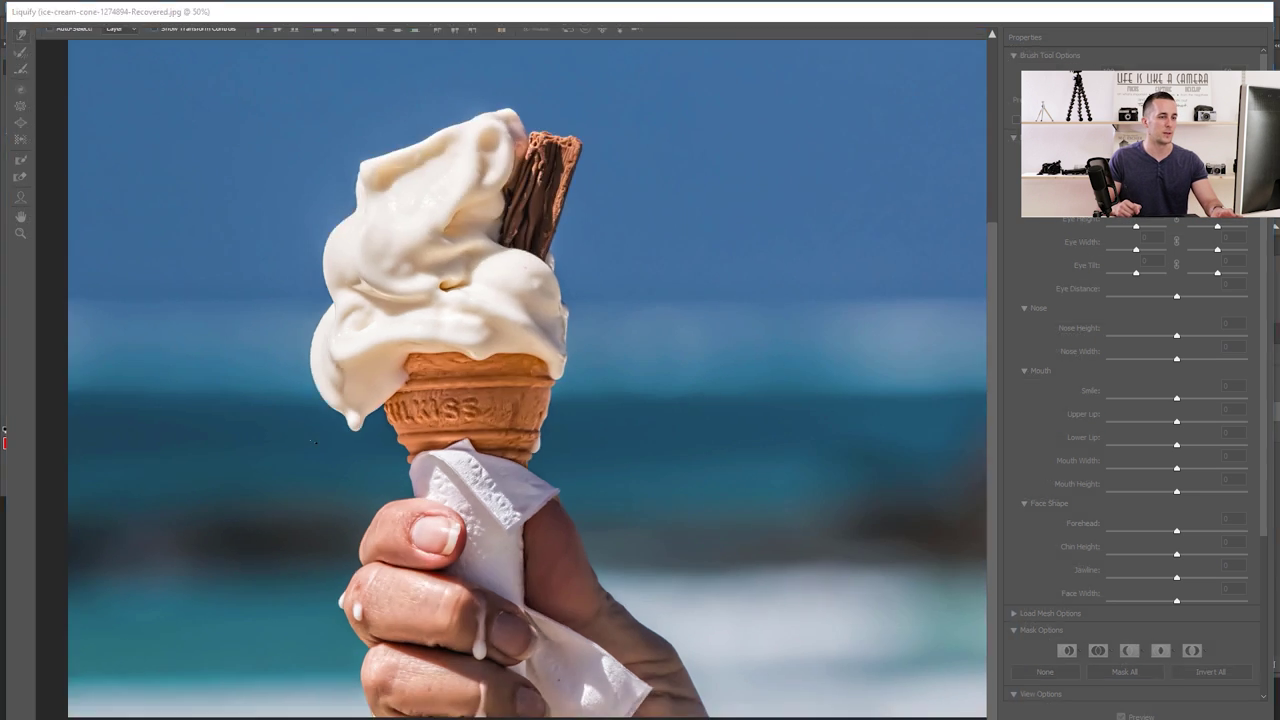
- Add a layer mask to the liquified layer and set the Brush tool's hardness to 76%
{"action": "key", "text": "ctrl"}
{"action": "left_click_drag", "start_coordinate": [440, 385], "coordinate": [504, 320]}
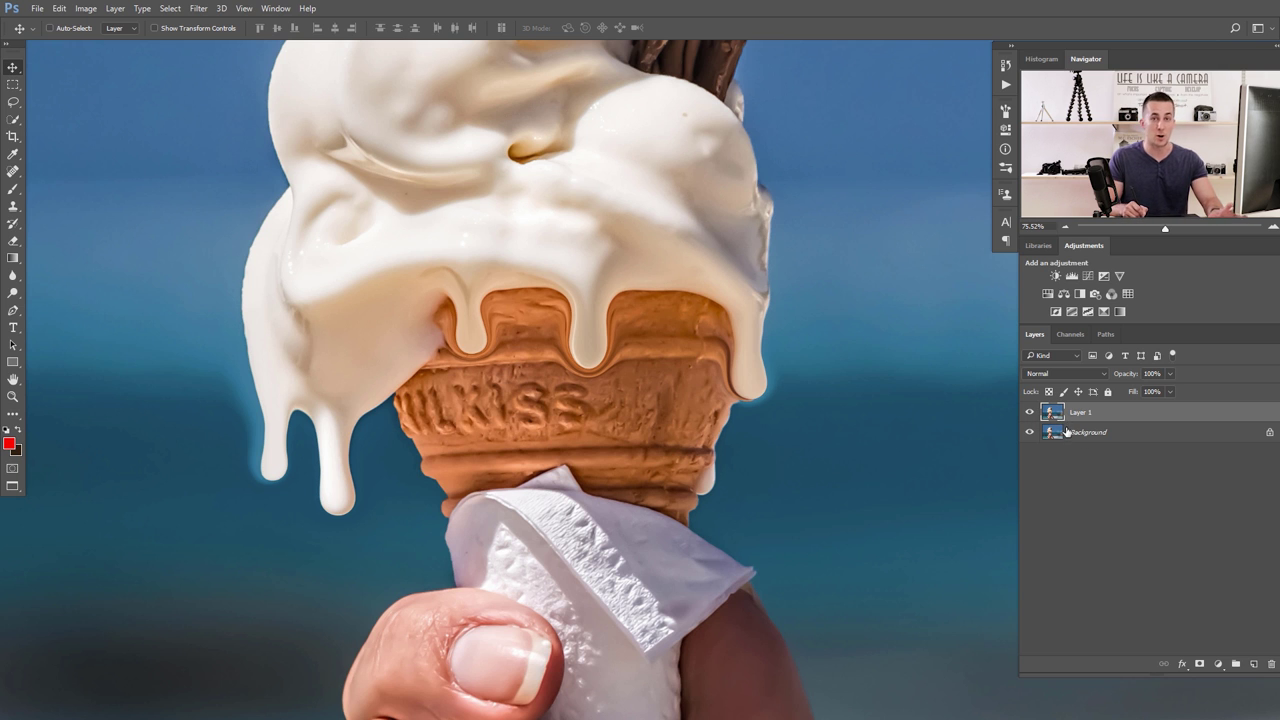
{"action": "left_click", "coordinate": [1199, 662]}
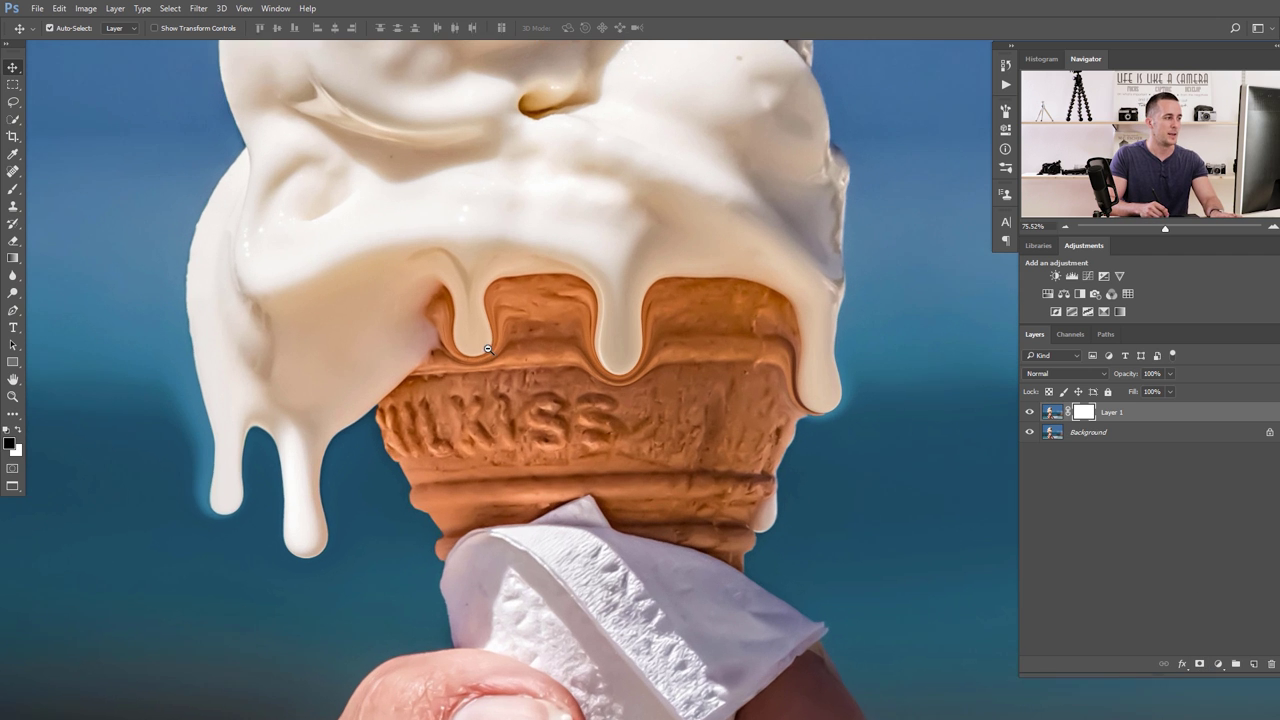
{"action": "scroll", "coordinate": [512, 364], "scroll_direction": "up", "scroll_amount": 1}
{"action": "key", "text": "b"}
{"action": "right_click", "coordinate": [495, 284]}
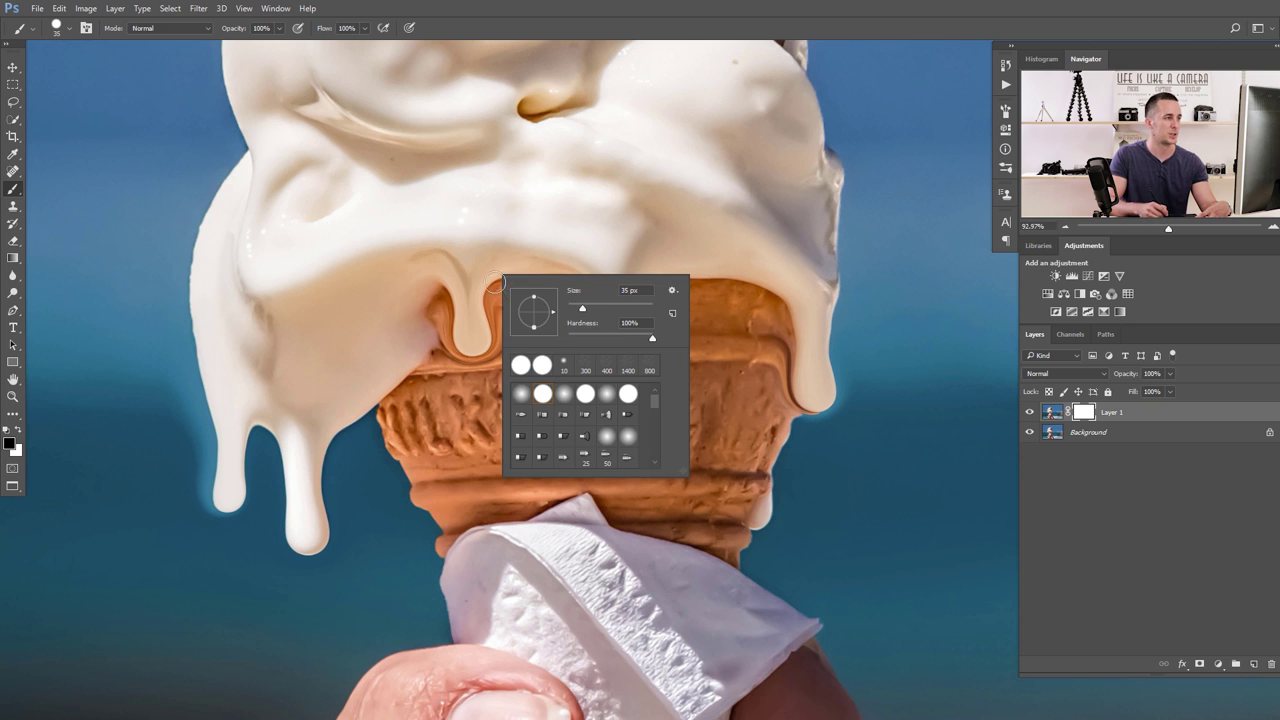
{"action": "left_click_drag", "start_coordinate": [640, 336], "coordinate": [632, 341]}
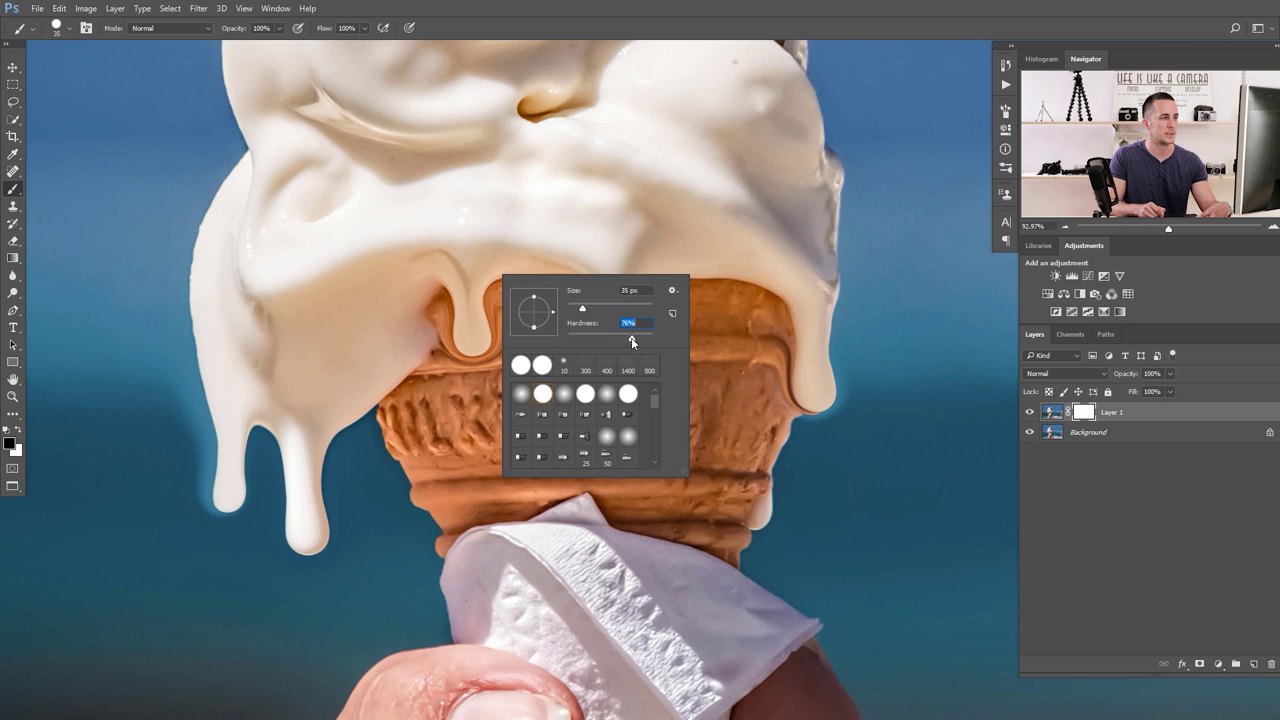
{"action": "key", "text": "Return"}
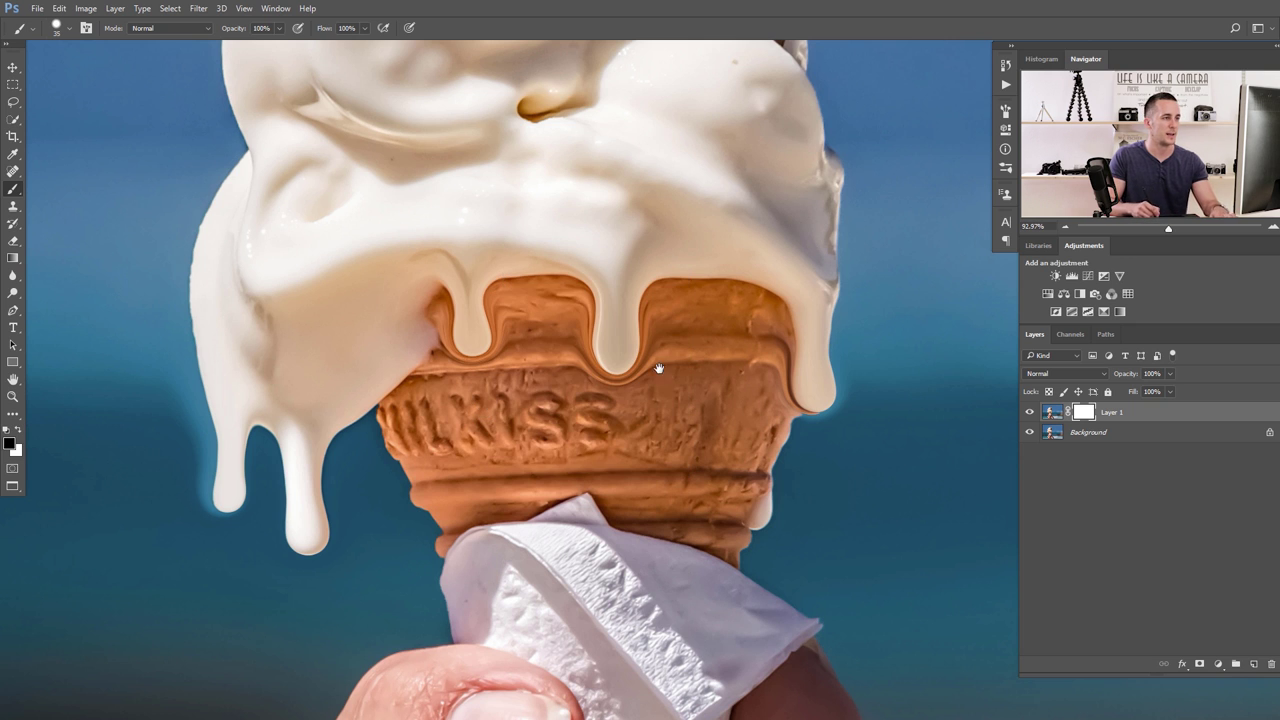
- Paint black on the layer mask around the three drips over the cone to restore the original cone texture and background
{"action": "scroll", "coordinate": [520, 330], "scroll_direction": "up", "scroll_amount": 2}
{"action": "scroll", "coordinate": [512, 319], "scroll_direction": "up", "scroll_amount": 1}
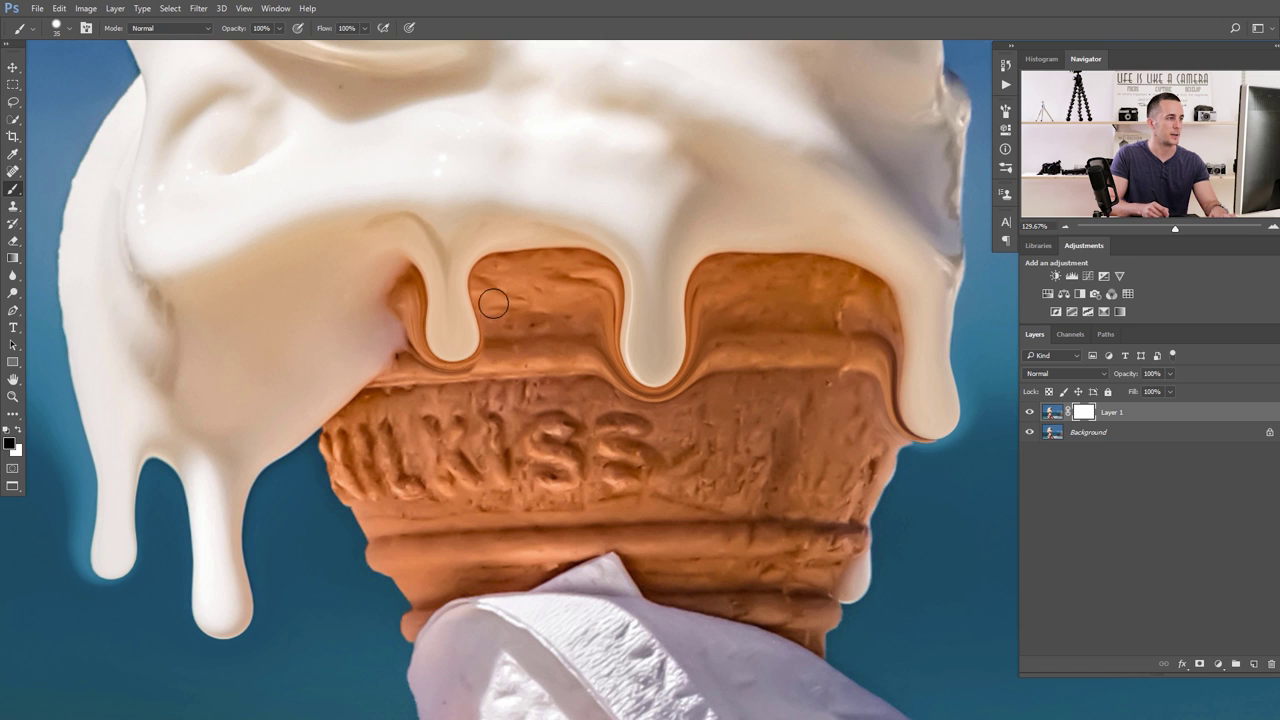
{"action": "mouse_move", "coordinate": [440, 378]}
{"action": "left_mouse_down"}
{"action": "mouse_move", "coordinate": [405, 362]}
{"action": "mouse_move", "coordinate": [397, 297]}
{"action": "mouse_move", "coordinate": [427, 369]}
{"action": "mouse_move", "coordinate": [457, 376]}
{"action": "left_mouse_up"}
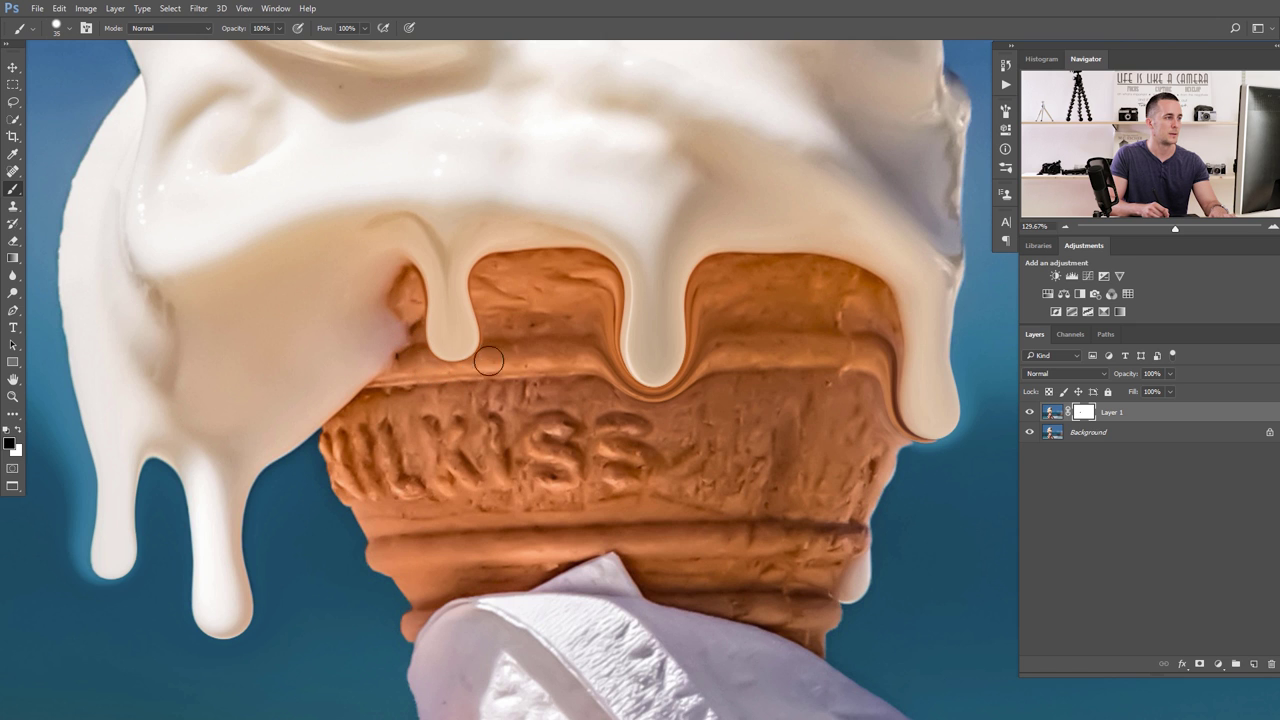
{"action": "left_click_drag", "start_coordinate": [668, 311], "coordinate": [578, 317]}
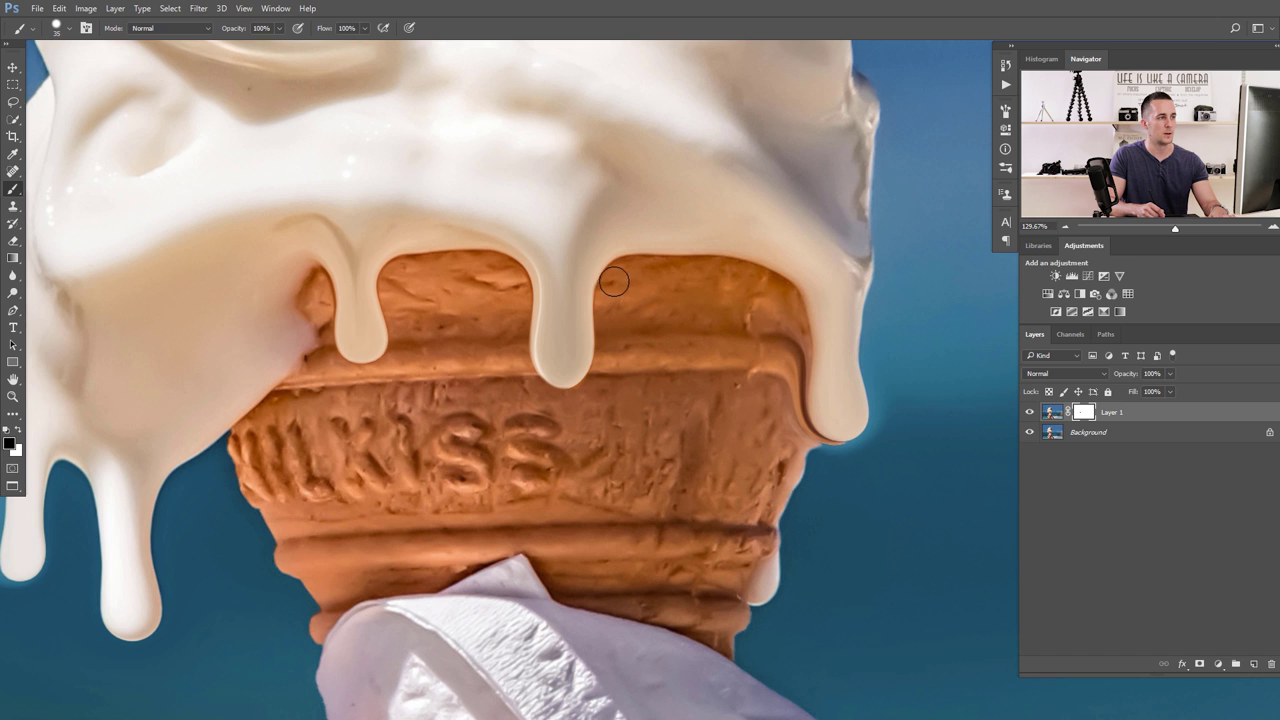
{"action": "mouse_move", "coordinate": [766, 343]}
{"action": "left_mouse_down"}
{"action": "mouse_move", "coordinate": [557, 390]}
{"action": "mouse_move", "coordinate": [562, 296]}
{"action": "mouse_move", "coordinate": [573, 316]}
{"action": "left_mouse_up"}
{"action": "mouse_move", "coordinate": [574, 369]}
{"action": "left_mouse_down"}
{"action": "mouse_move", "coordinate": [591, 428]}
{"action": "mouse_move", "coordinate": [637, 434]}
{"action": "mouse_move", "coordinate": [669, 382]}
{"action": "mouse_move", "coordinate": [658, 303]}
{"action": "left_mouse_up"}
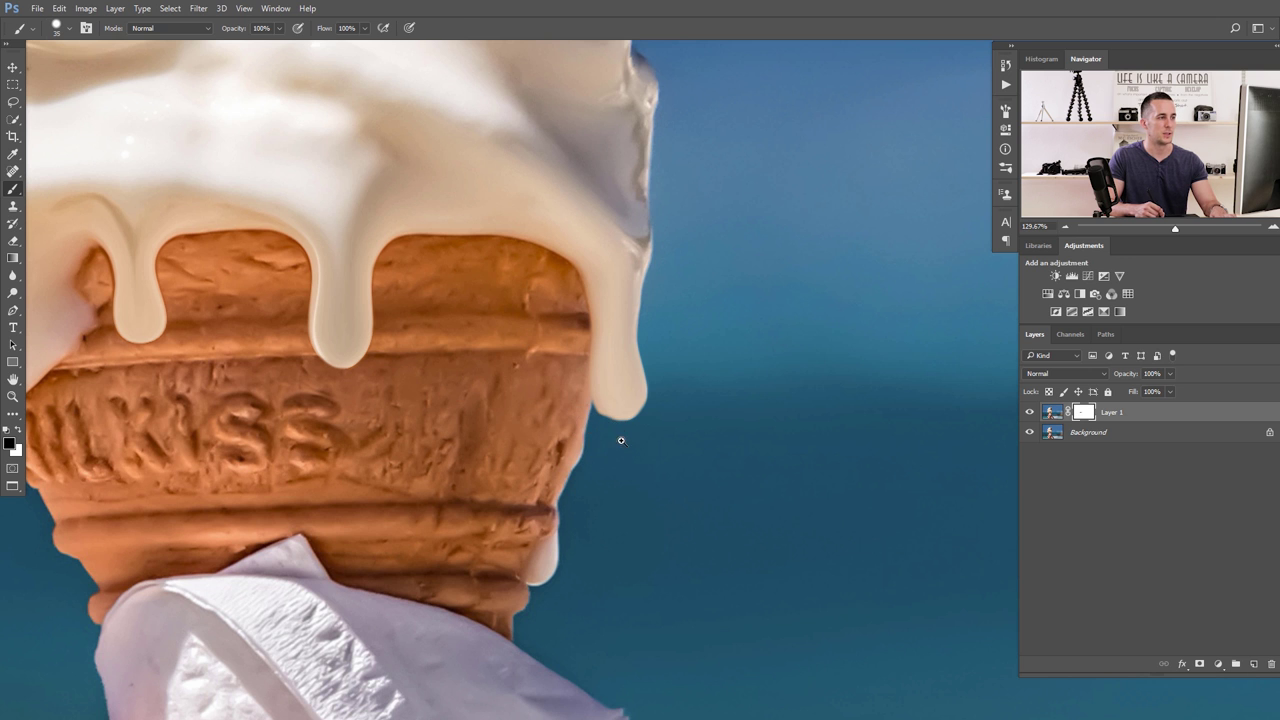
{"action": "scroll", "coordinate": [610, 432], "scroll_direction": "up", "scroll_amount": 3}
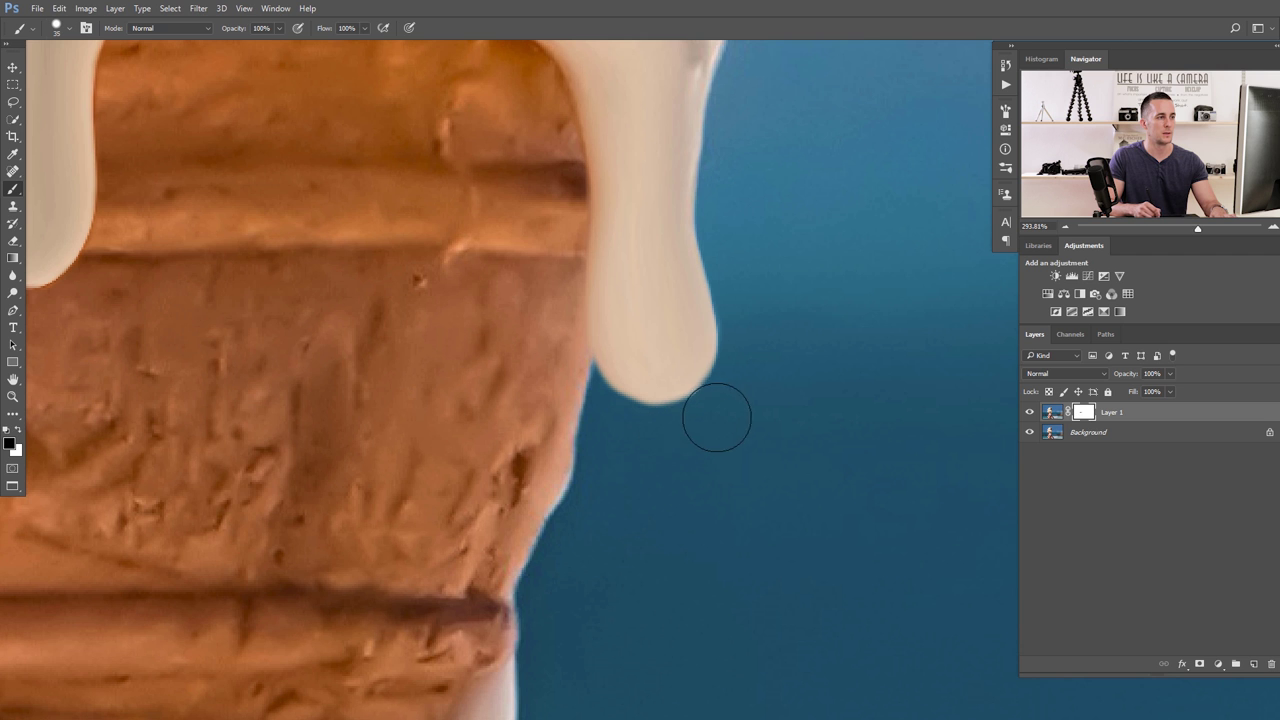
- Mask out the light halo along the outer edge and tip of the leftmost drip with black
{"action": "scroll", "coordinate": [757, 380], "scroll_direction": "down", "scroll_amount": 5}
{"action": "left_click_drag", "start_coordinate": [386, 450], "coordinate": [426, 400]}
{"action": "scroll", "coordinate": [426, 400], "scroll_direction": "up", "scroll_amount": 3}
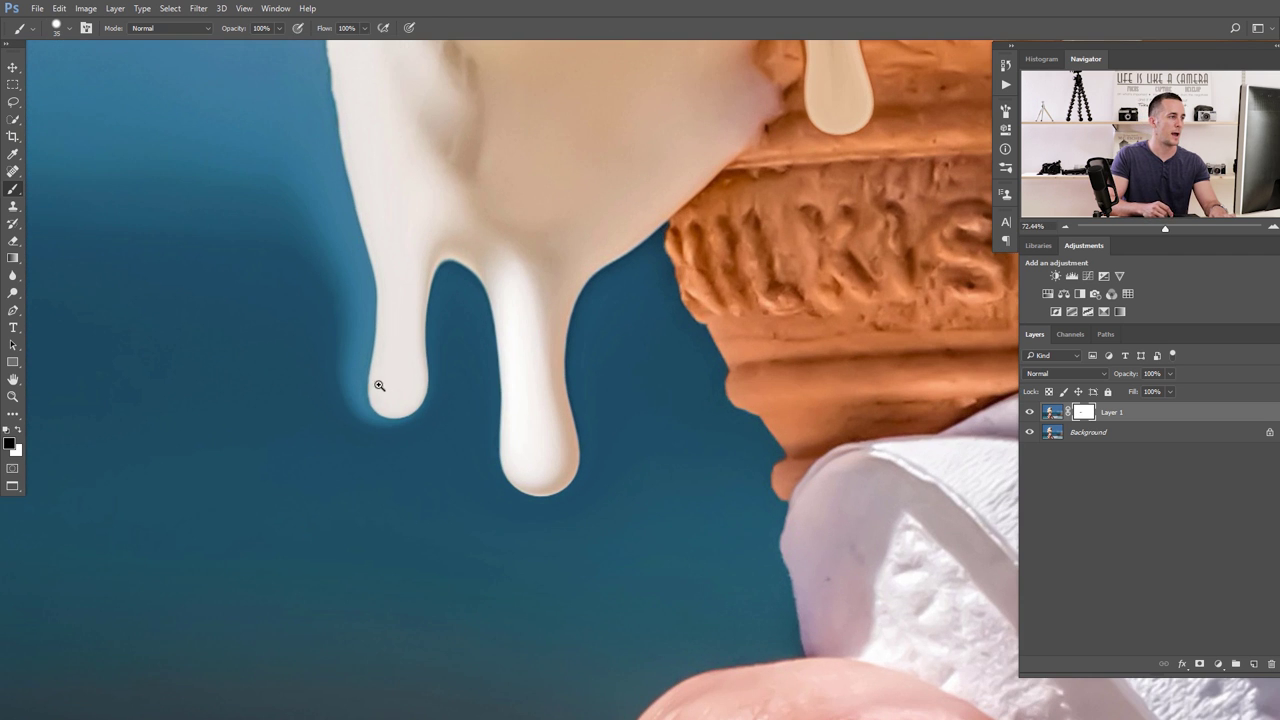
{"action": "left_click_drag", "start_coordinate": [327, 224], "coordinate": [300, 155]}
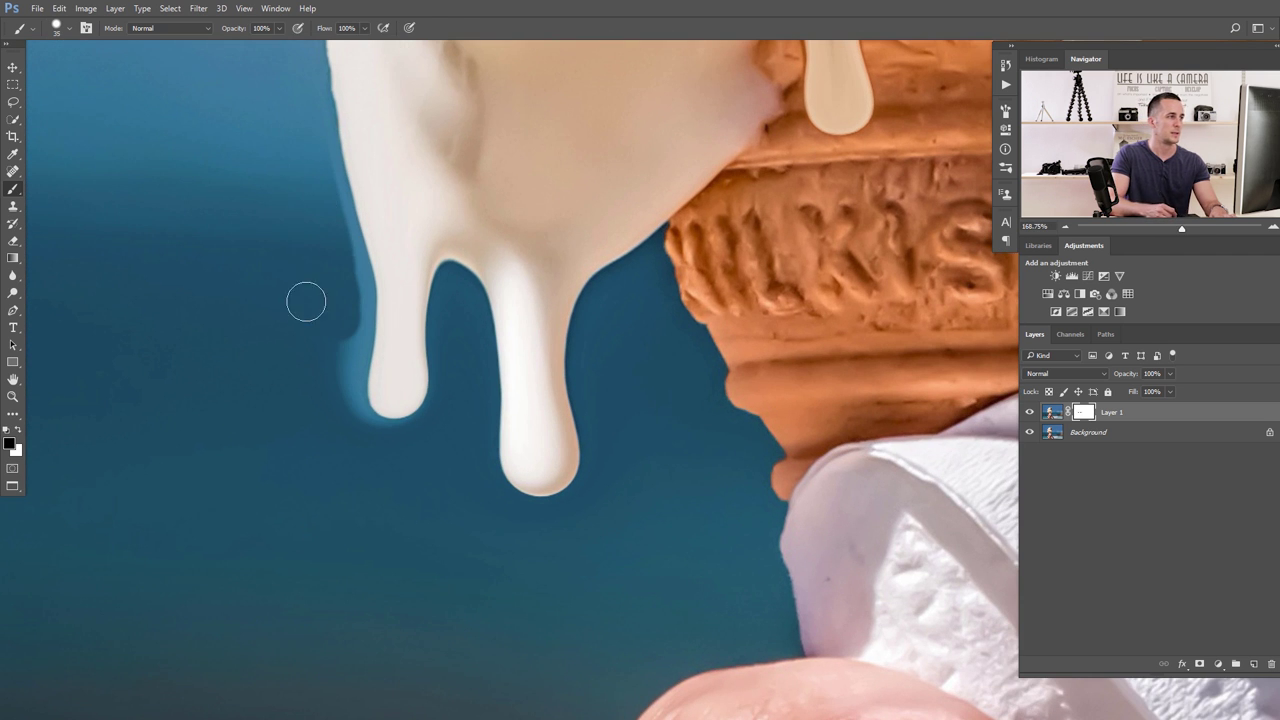
{"action": "left_click_drag", "start_coordinate": [340, 251], "coordinate": [318, 156]}
{"action": "mouse_move", "coordinate": [334, 206]}
{"action": "left_mouse_down"}
{"action": "mouse_move", "coordinate": [358, 304]}
{"action": "mouse_move", "coordinate": [354, 421]}
{"action": "mouse_move", "coordinate": [388, 452]}
{"action": "left_mouse_up"}
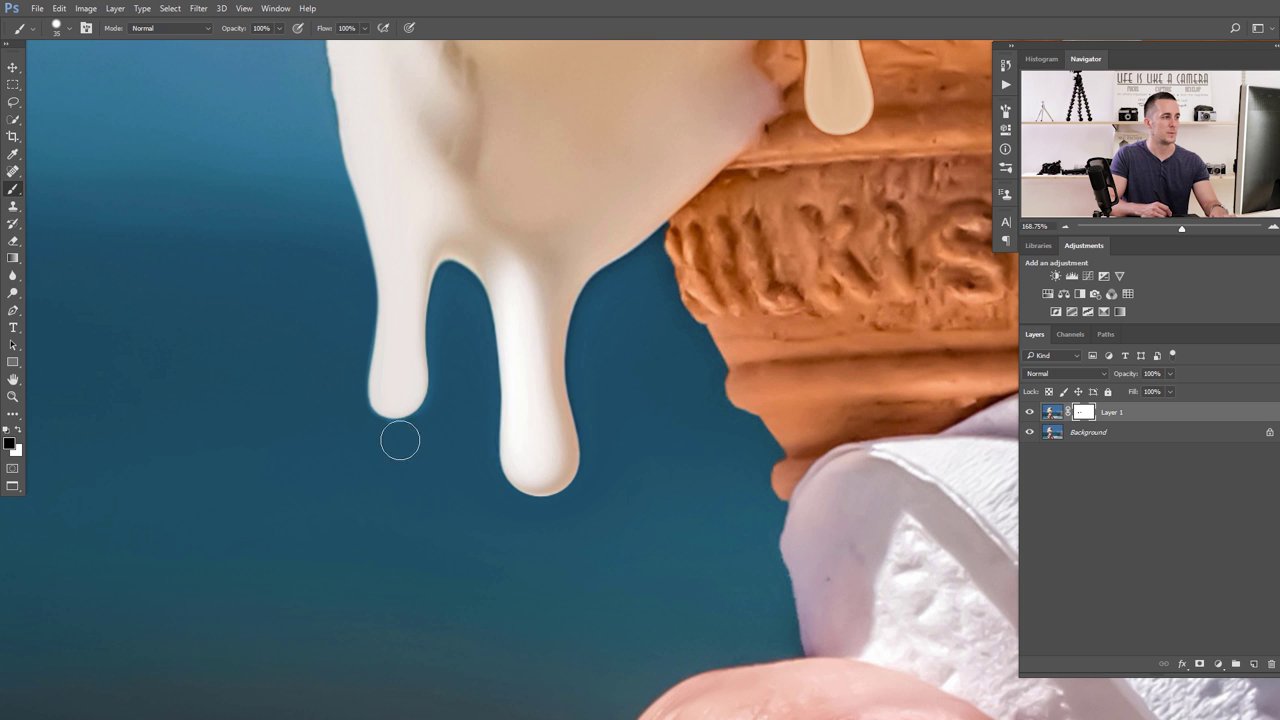
- Compare the photo with and without the drips by toggling the masked layer's visibility
{"action": "scroll", "coordinate": [460, 379], "scroll_direction": "down", "scroll_amount": 5}
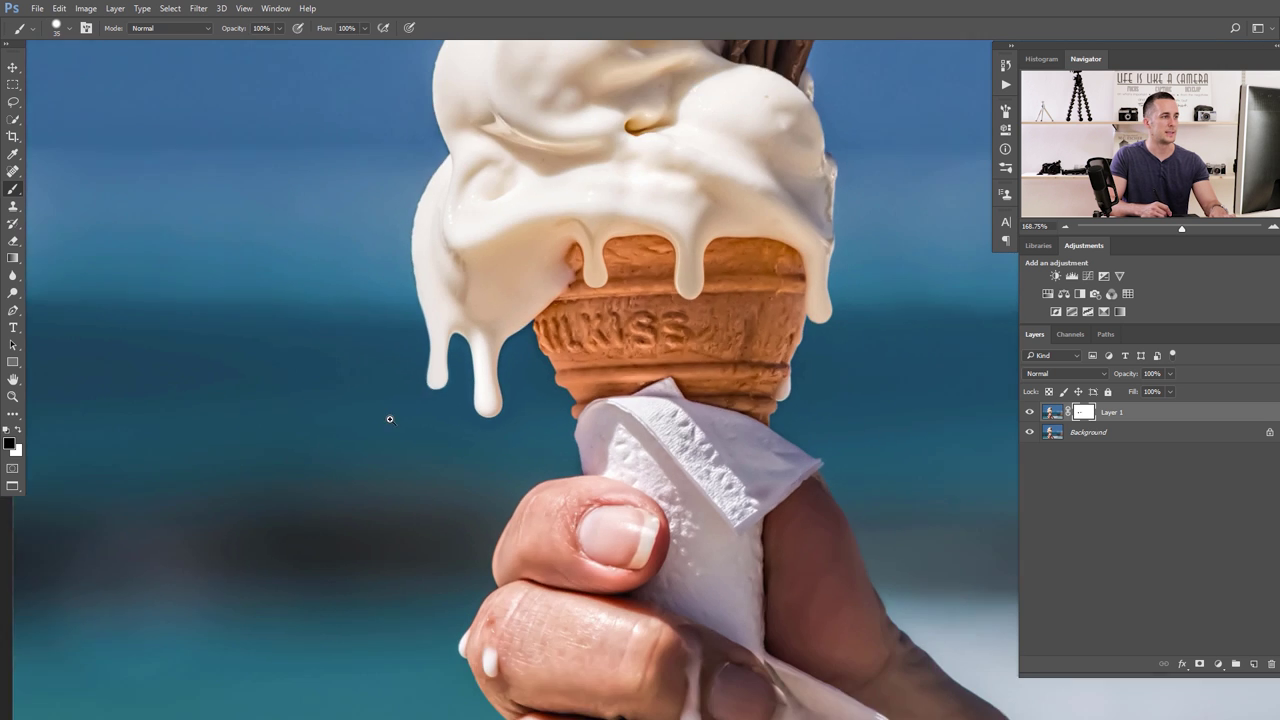
{"action": "scroll", "coordinate": [490, 353], "scroll_direction": "down", "scroll_amount": 2}
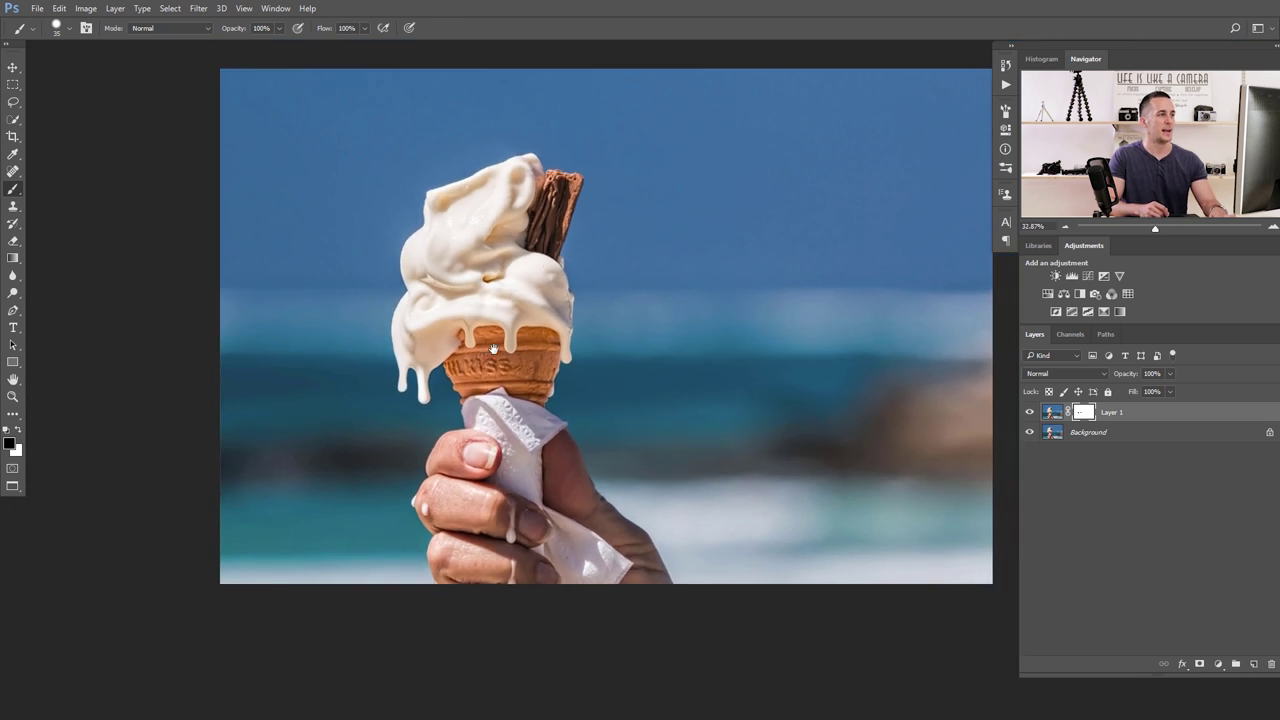
{"action": "left_click", "coordinate": [1034, 413]}
{"action": "left_click", "coordinate": [1031, 413]}
{"action": "left_click", "coordinate": [1031, 414]}
{"action": "left_click", "coordinate": [1031, 414]}
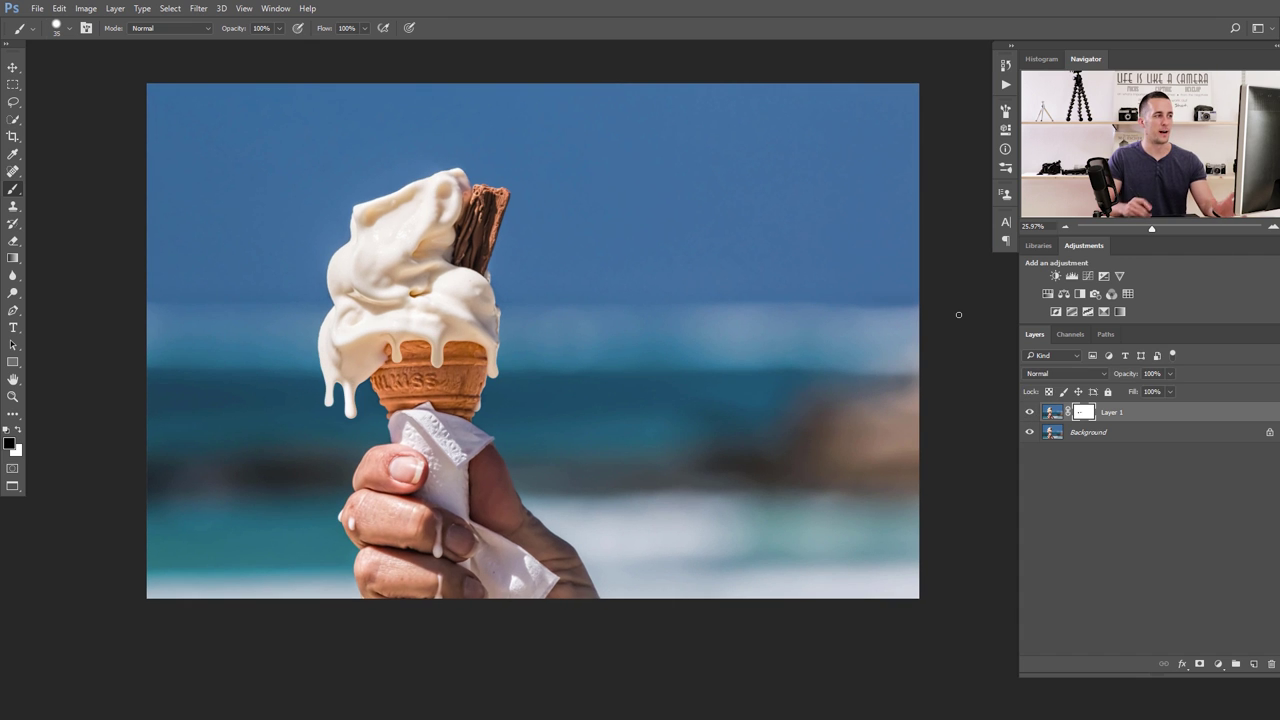